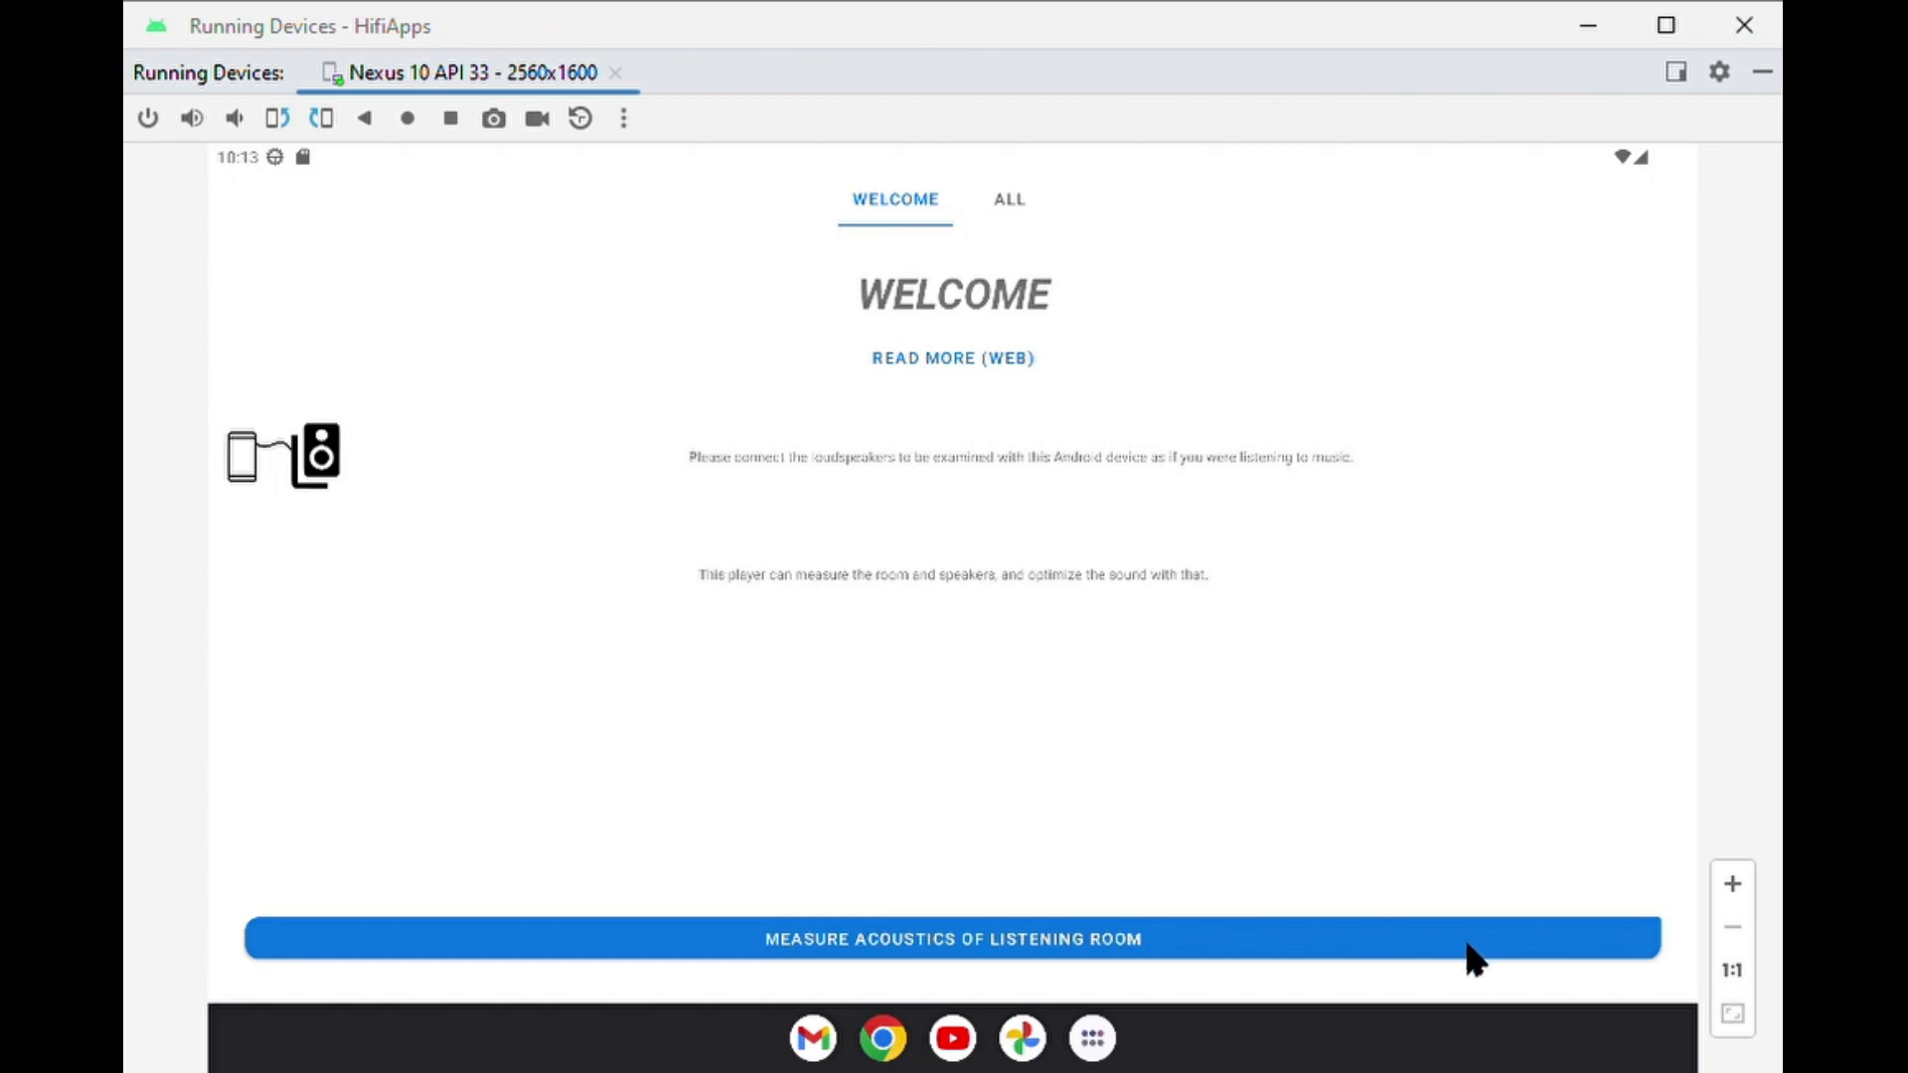
Edit the default DRC filter 2023-10-31_170758 L_1 R_1, accepting a second version with another target curve.
click(1008, 198)
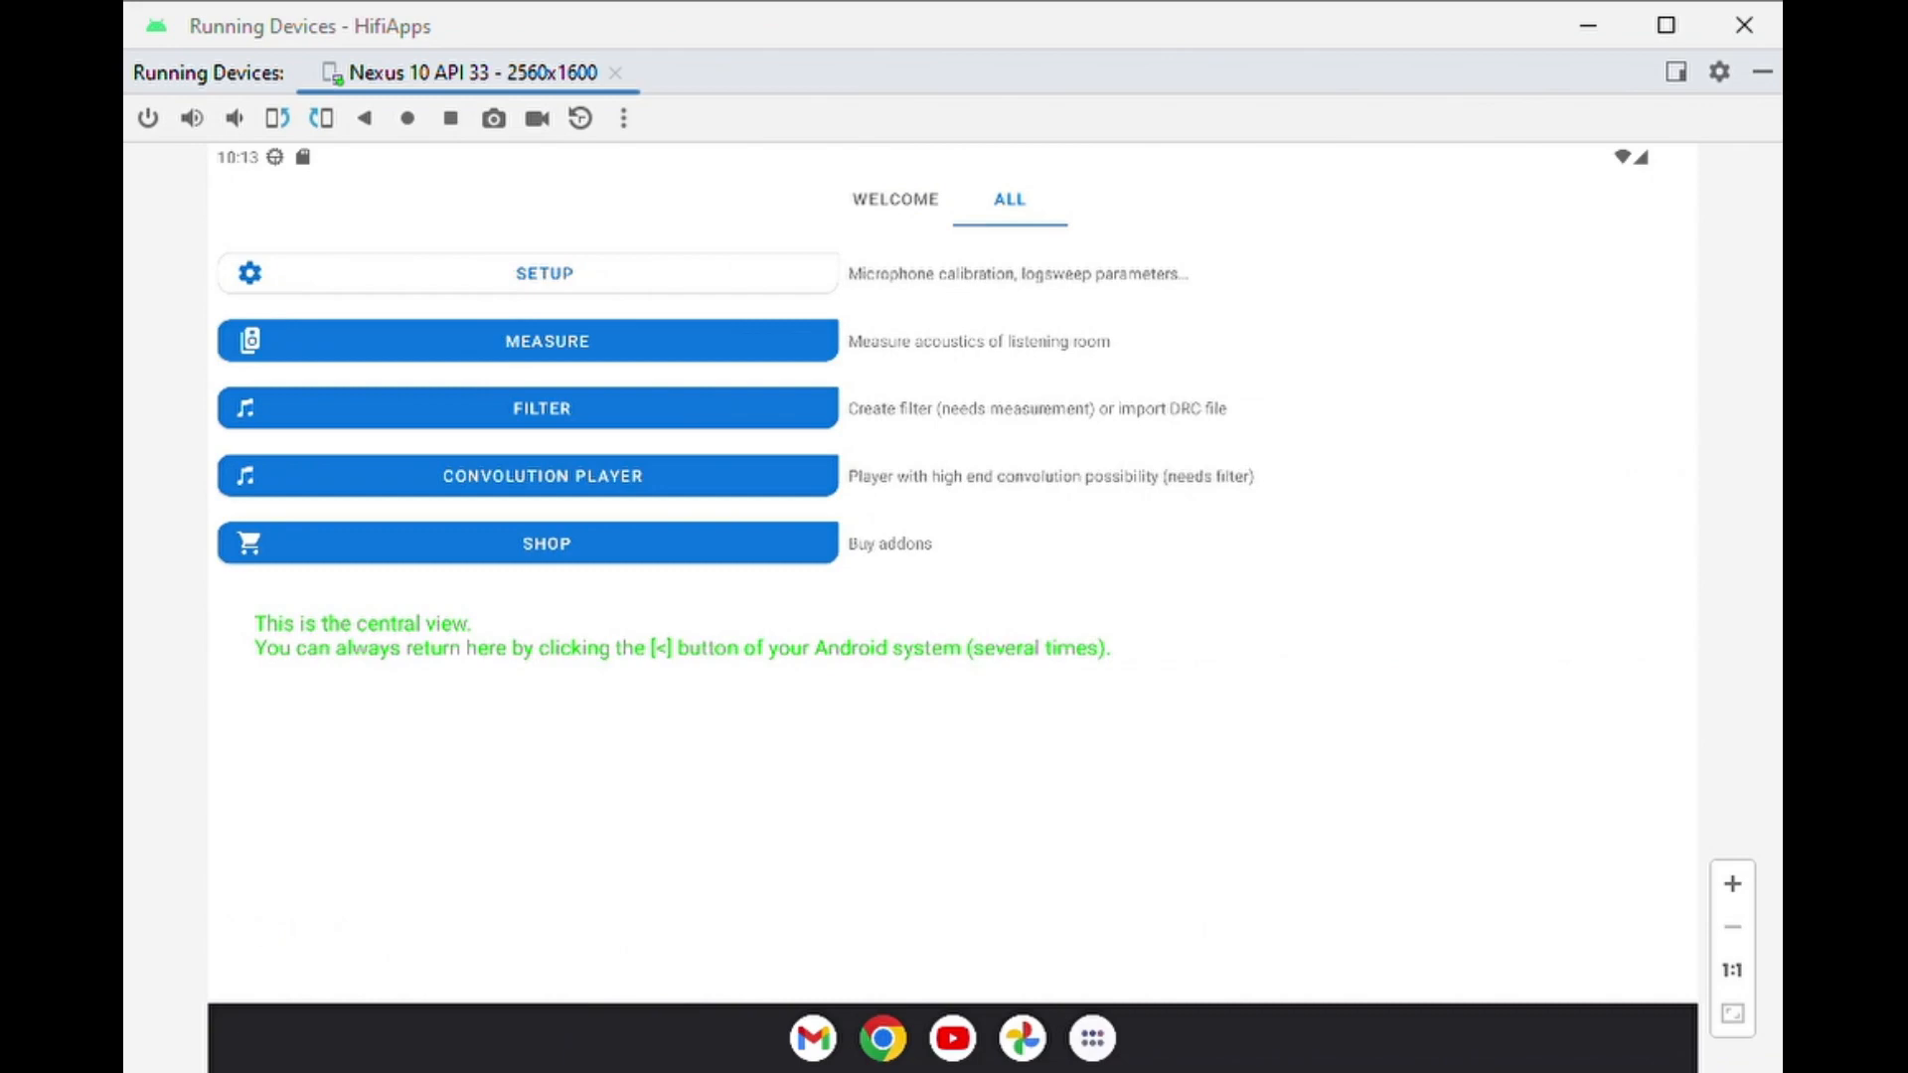
click(338, 420)
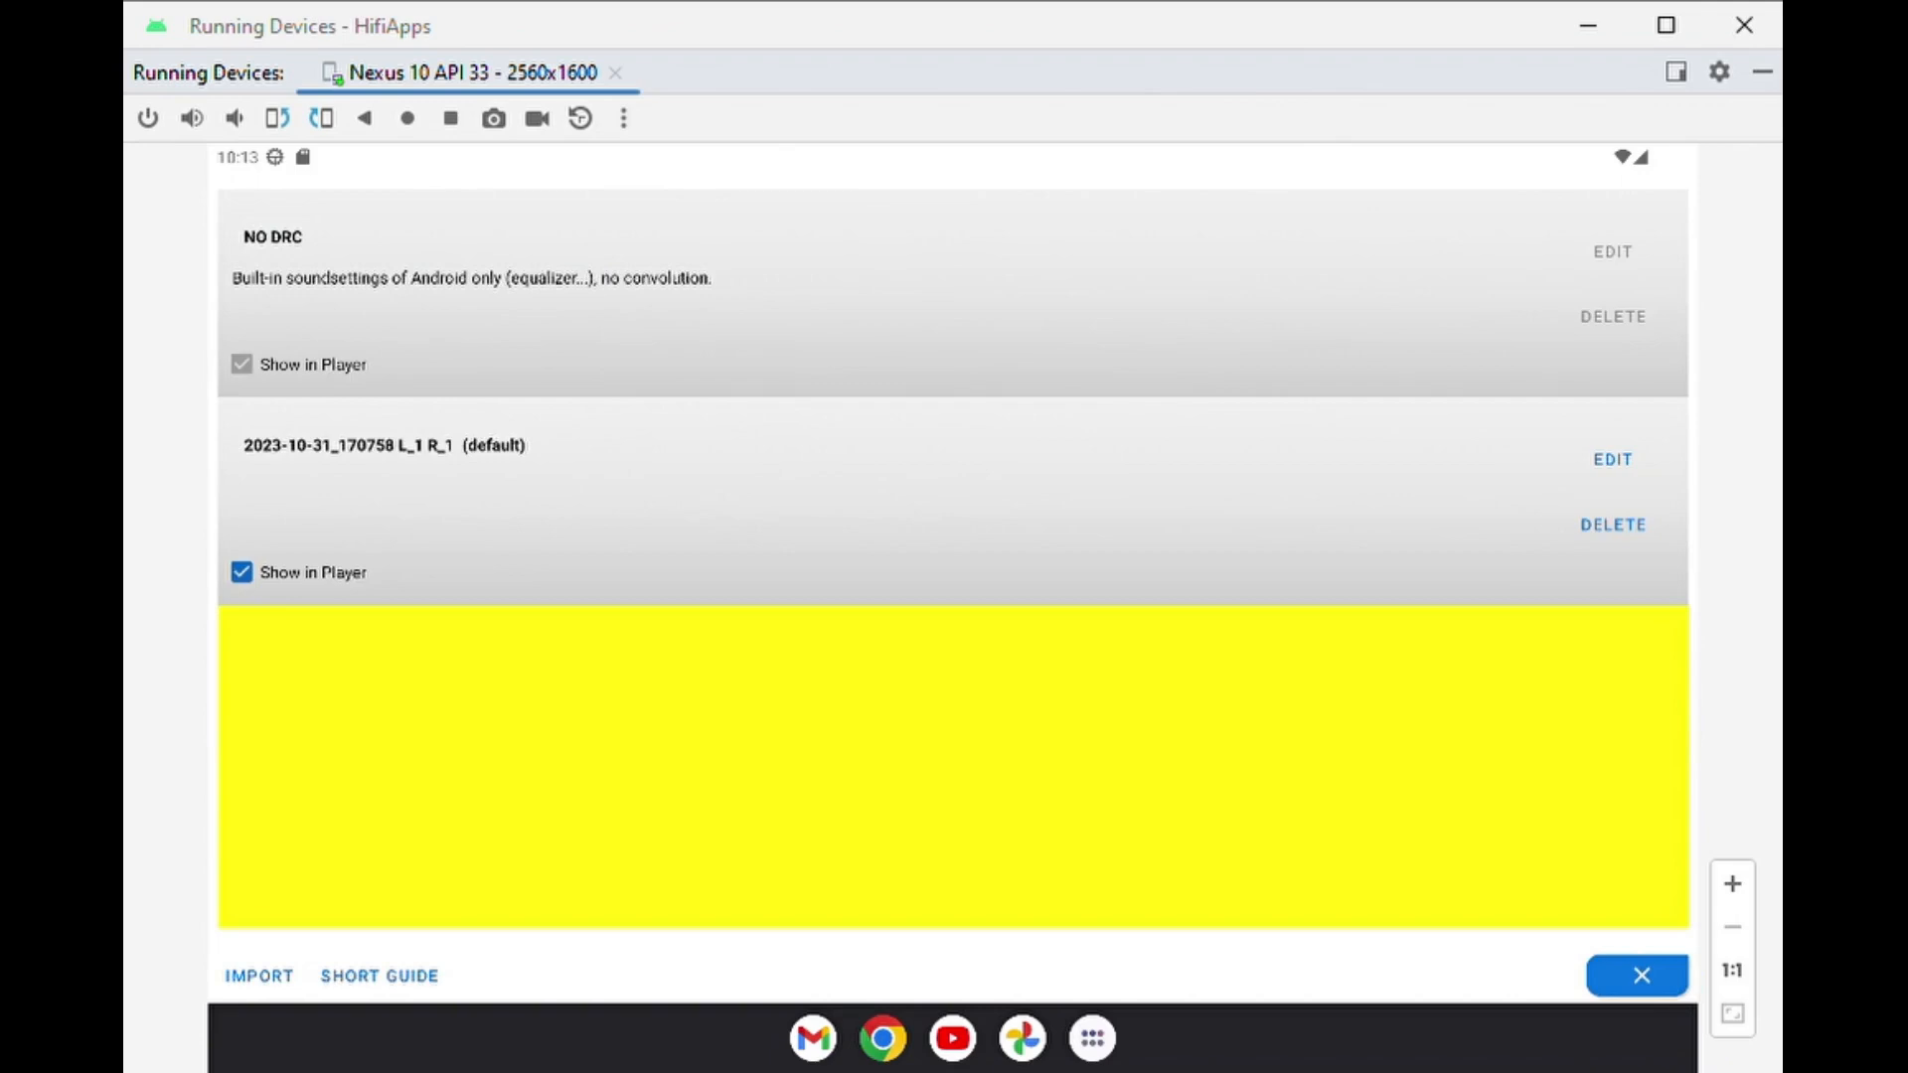
click(1613, 461)
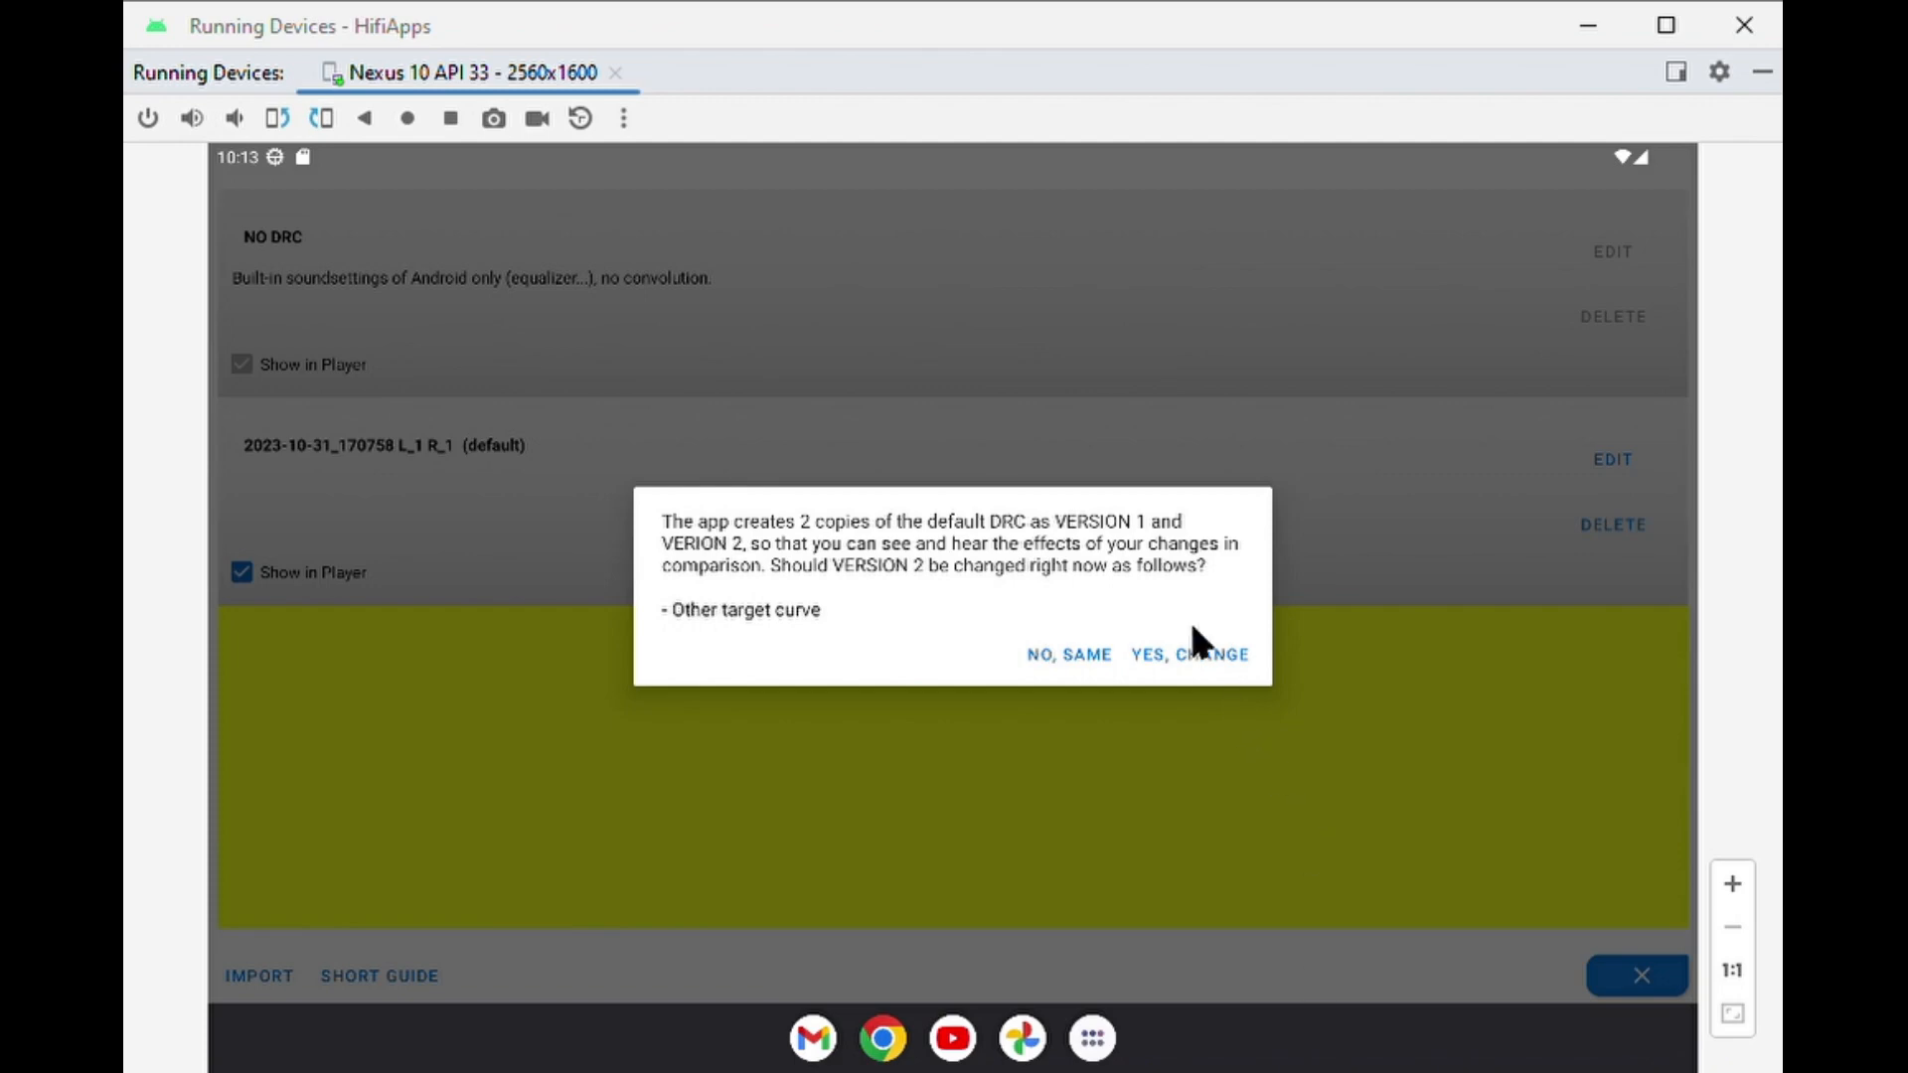
click(1171, 655)
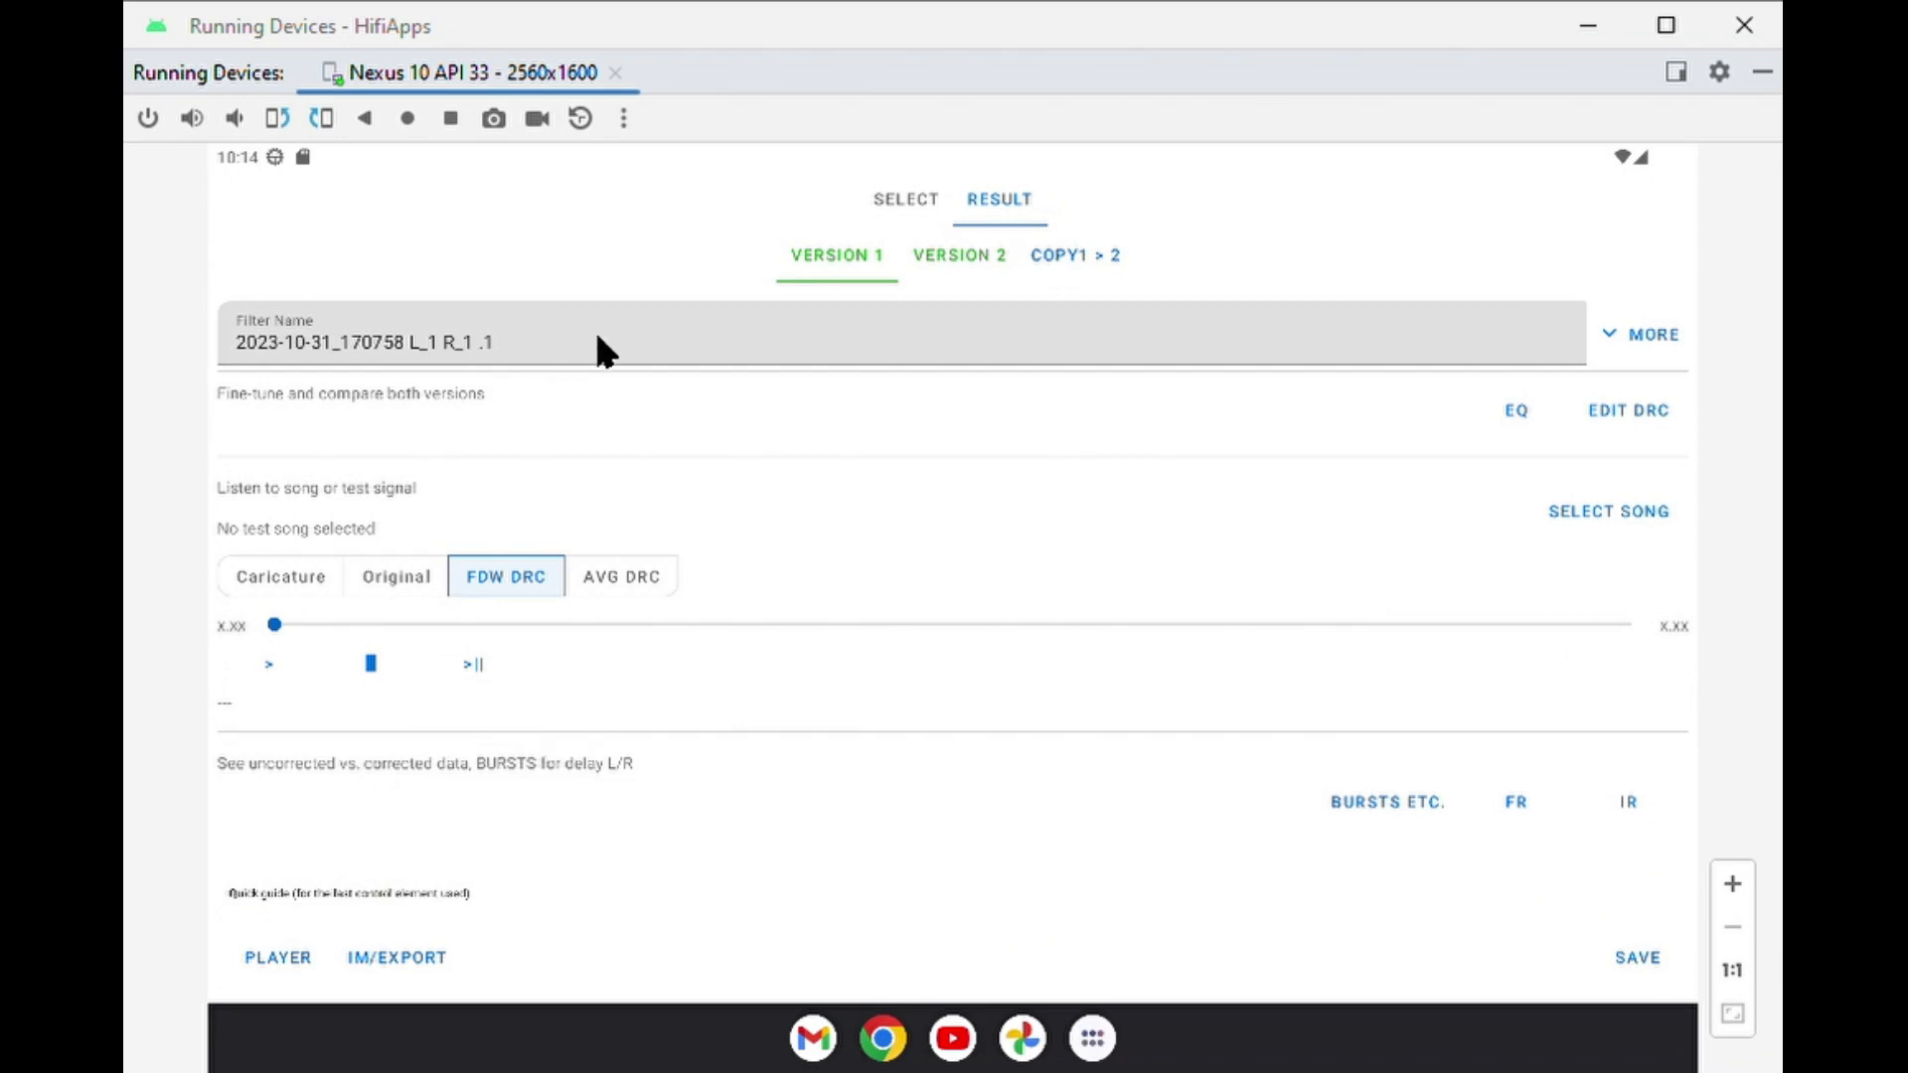
Switch the filter result to Version 2 and check the measurement selection before returning to the result.
click(927, 239)
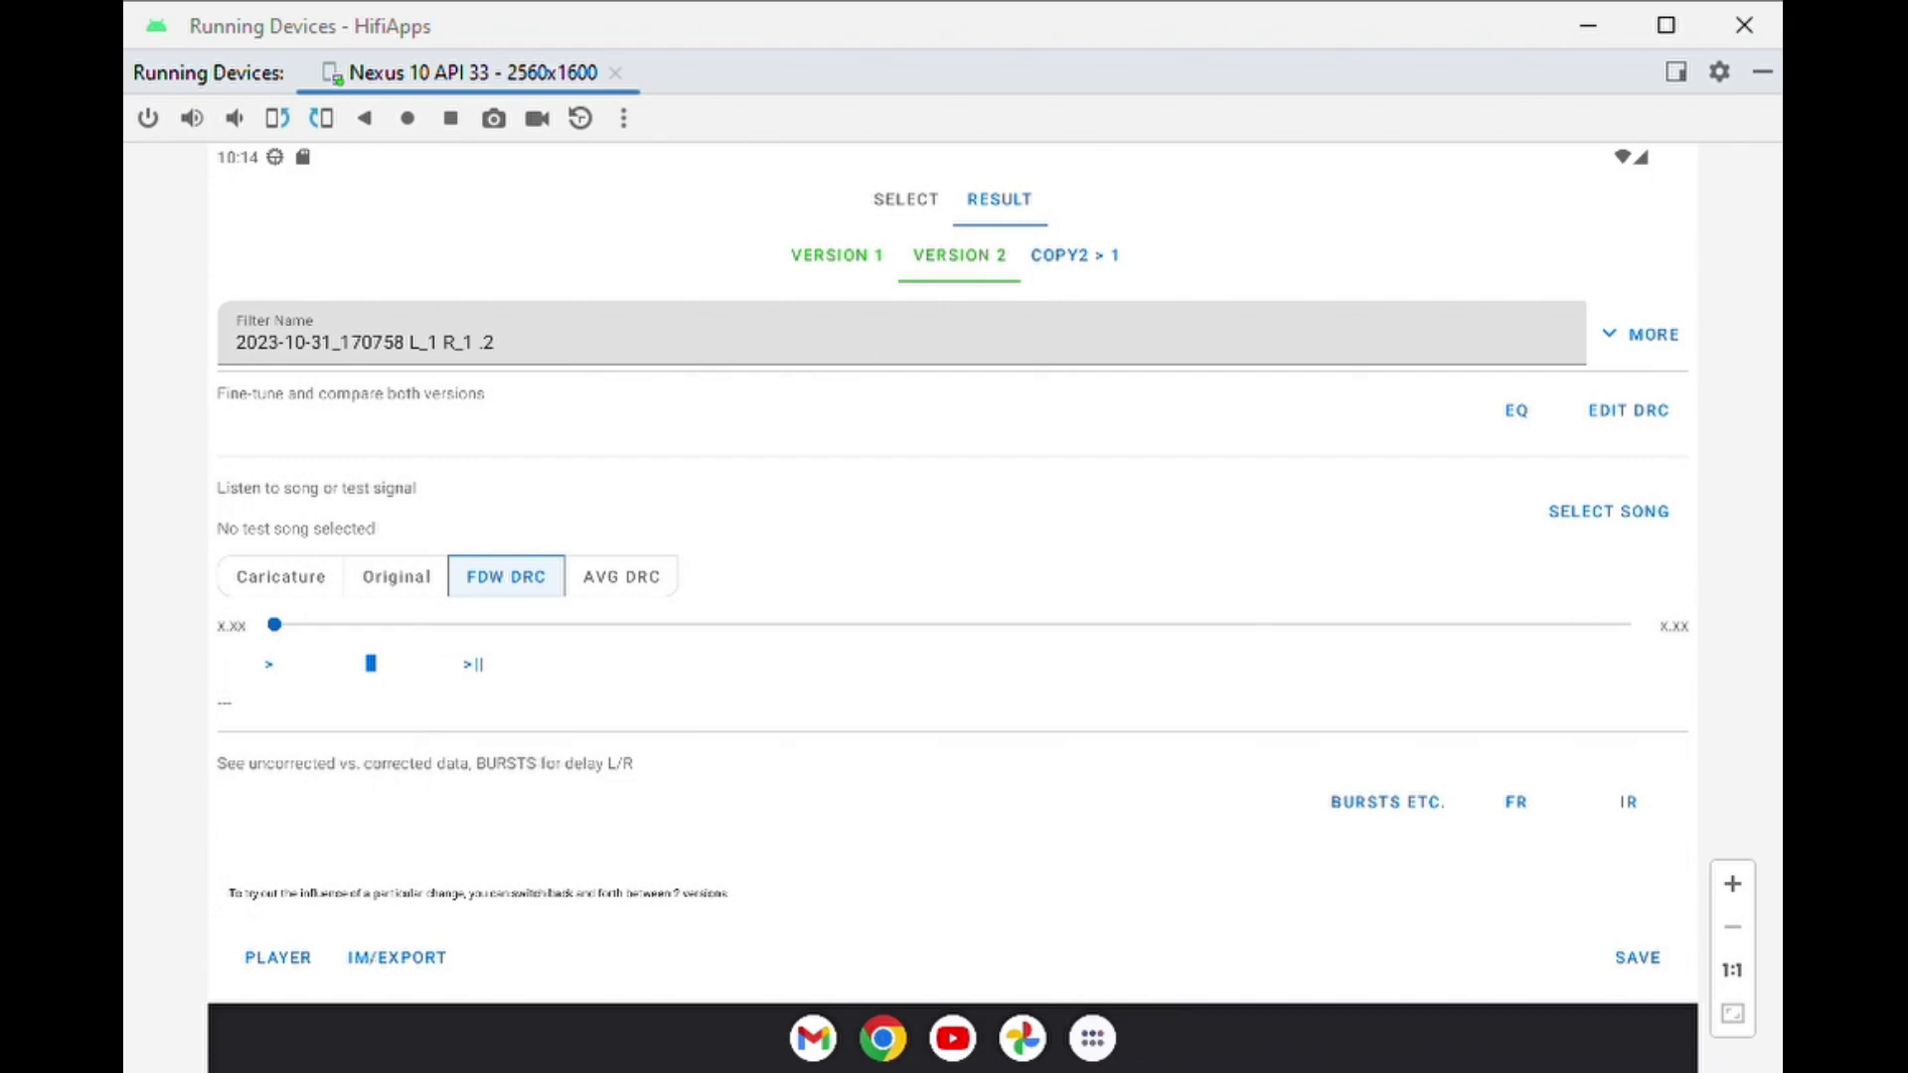
click(912, 207)
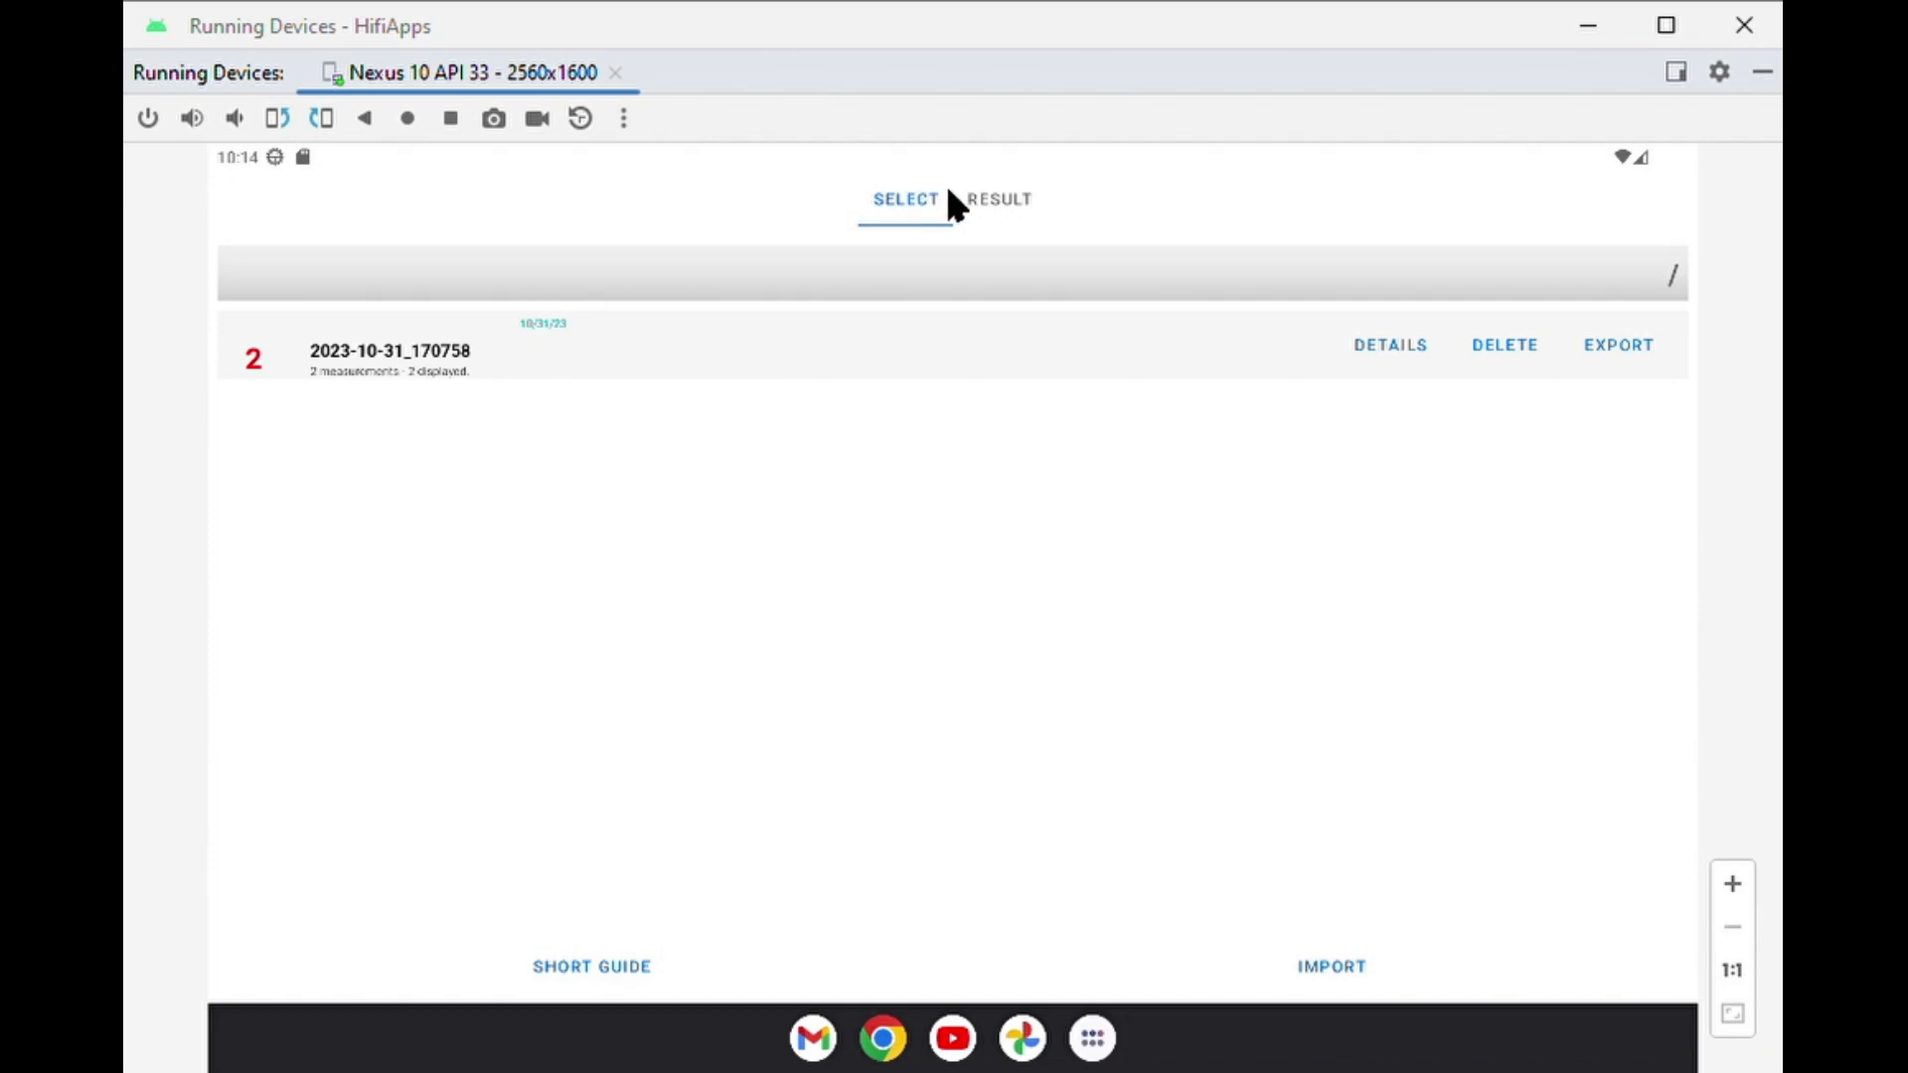
click(986, 202)
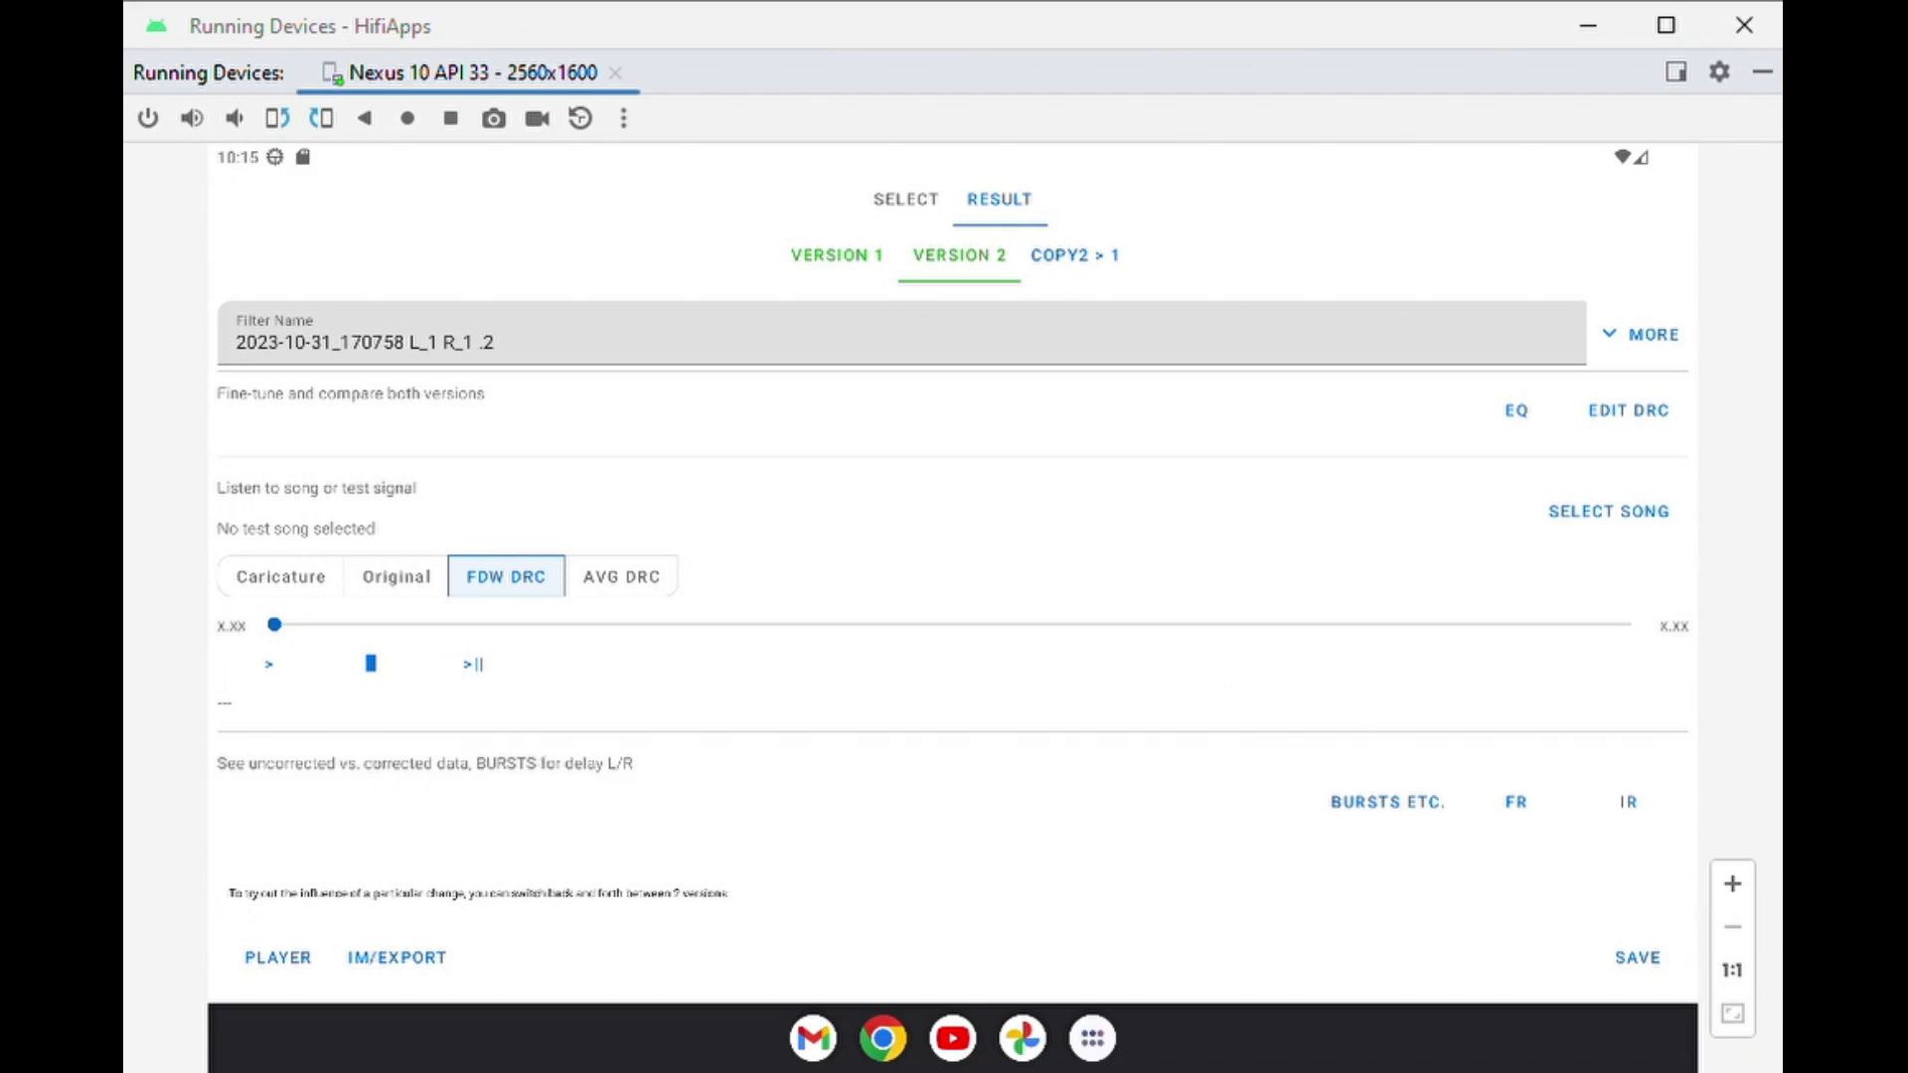
Examine the Android bass boost and equalizer settings for Version 2 and leave them without applying changes.
click(1512, 408)
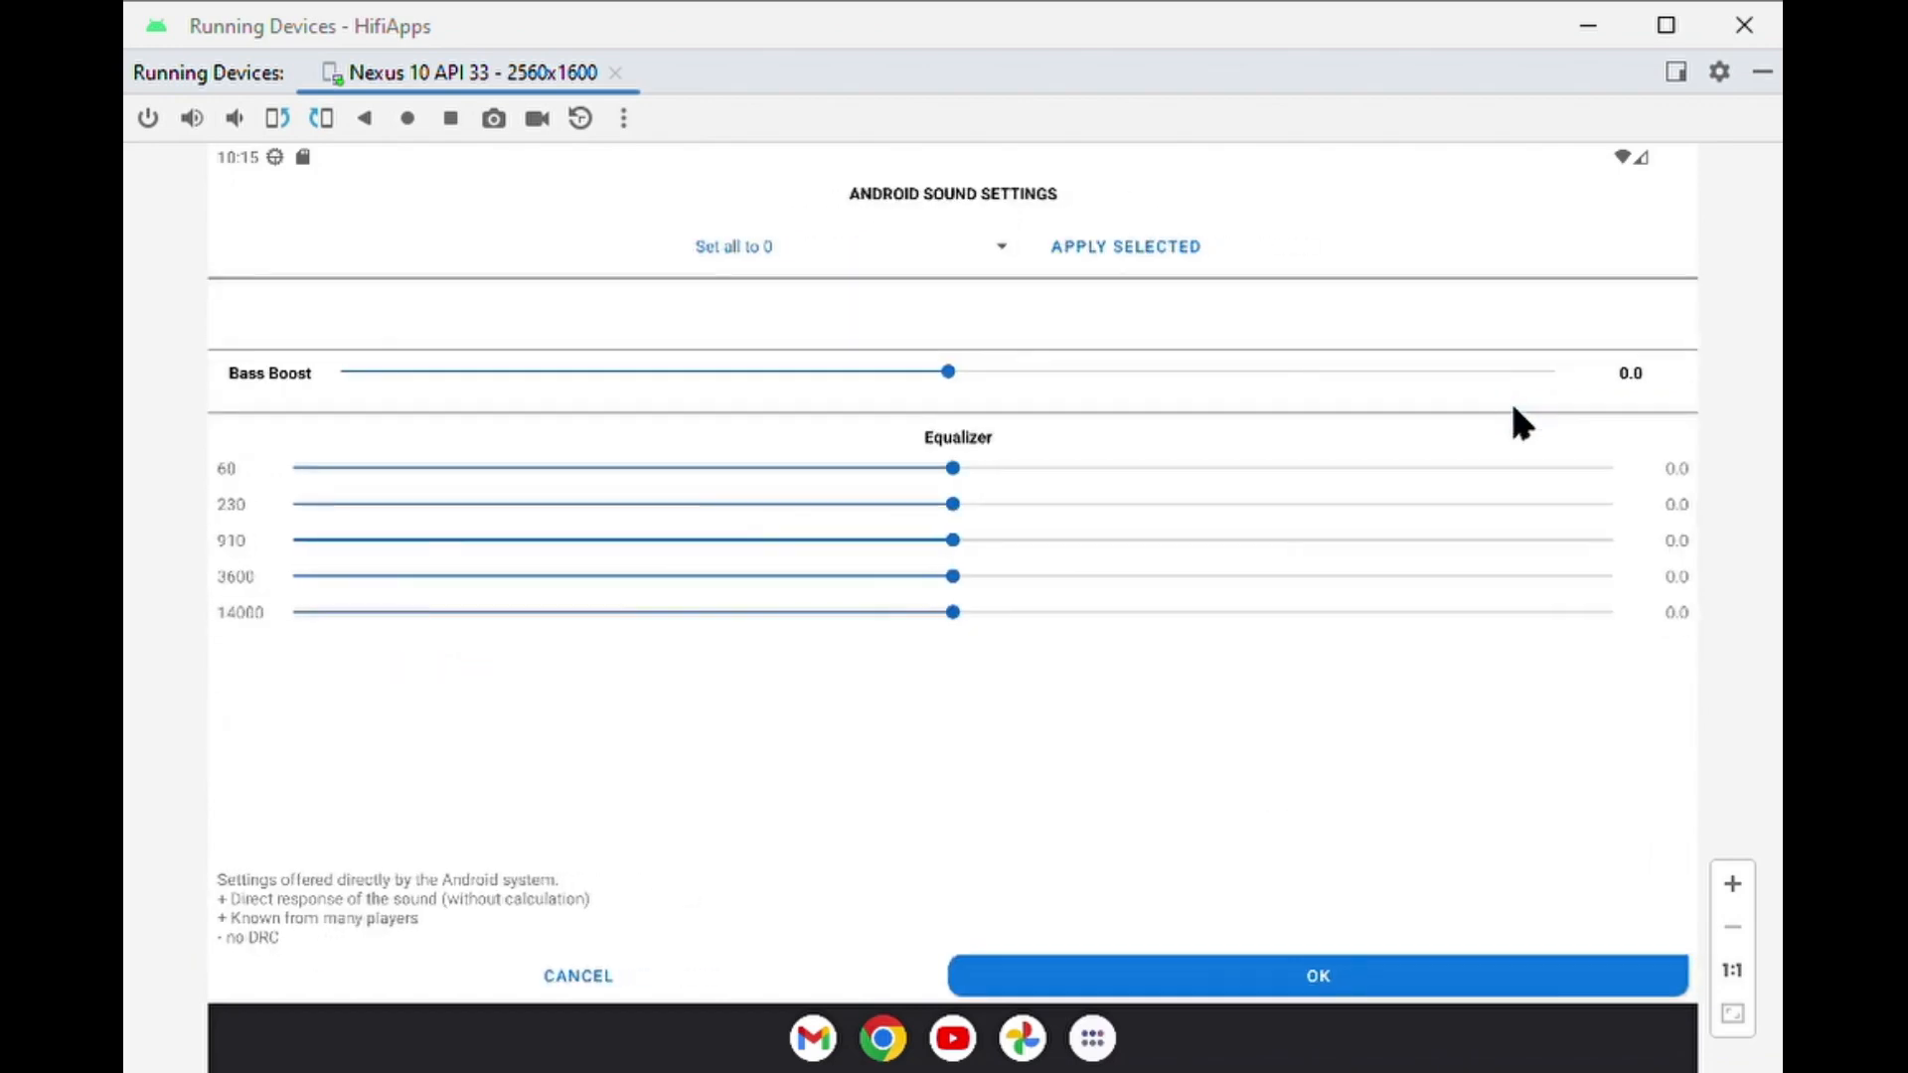
click(554, 972)
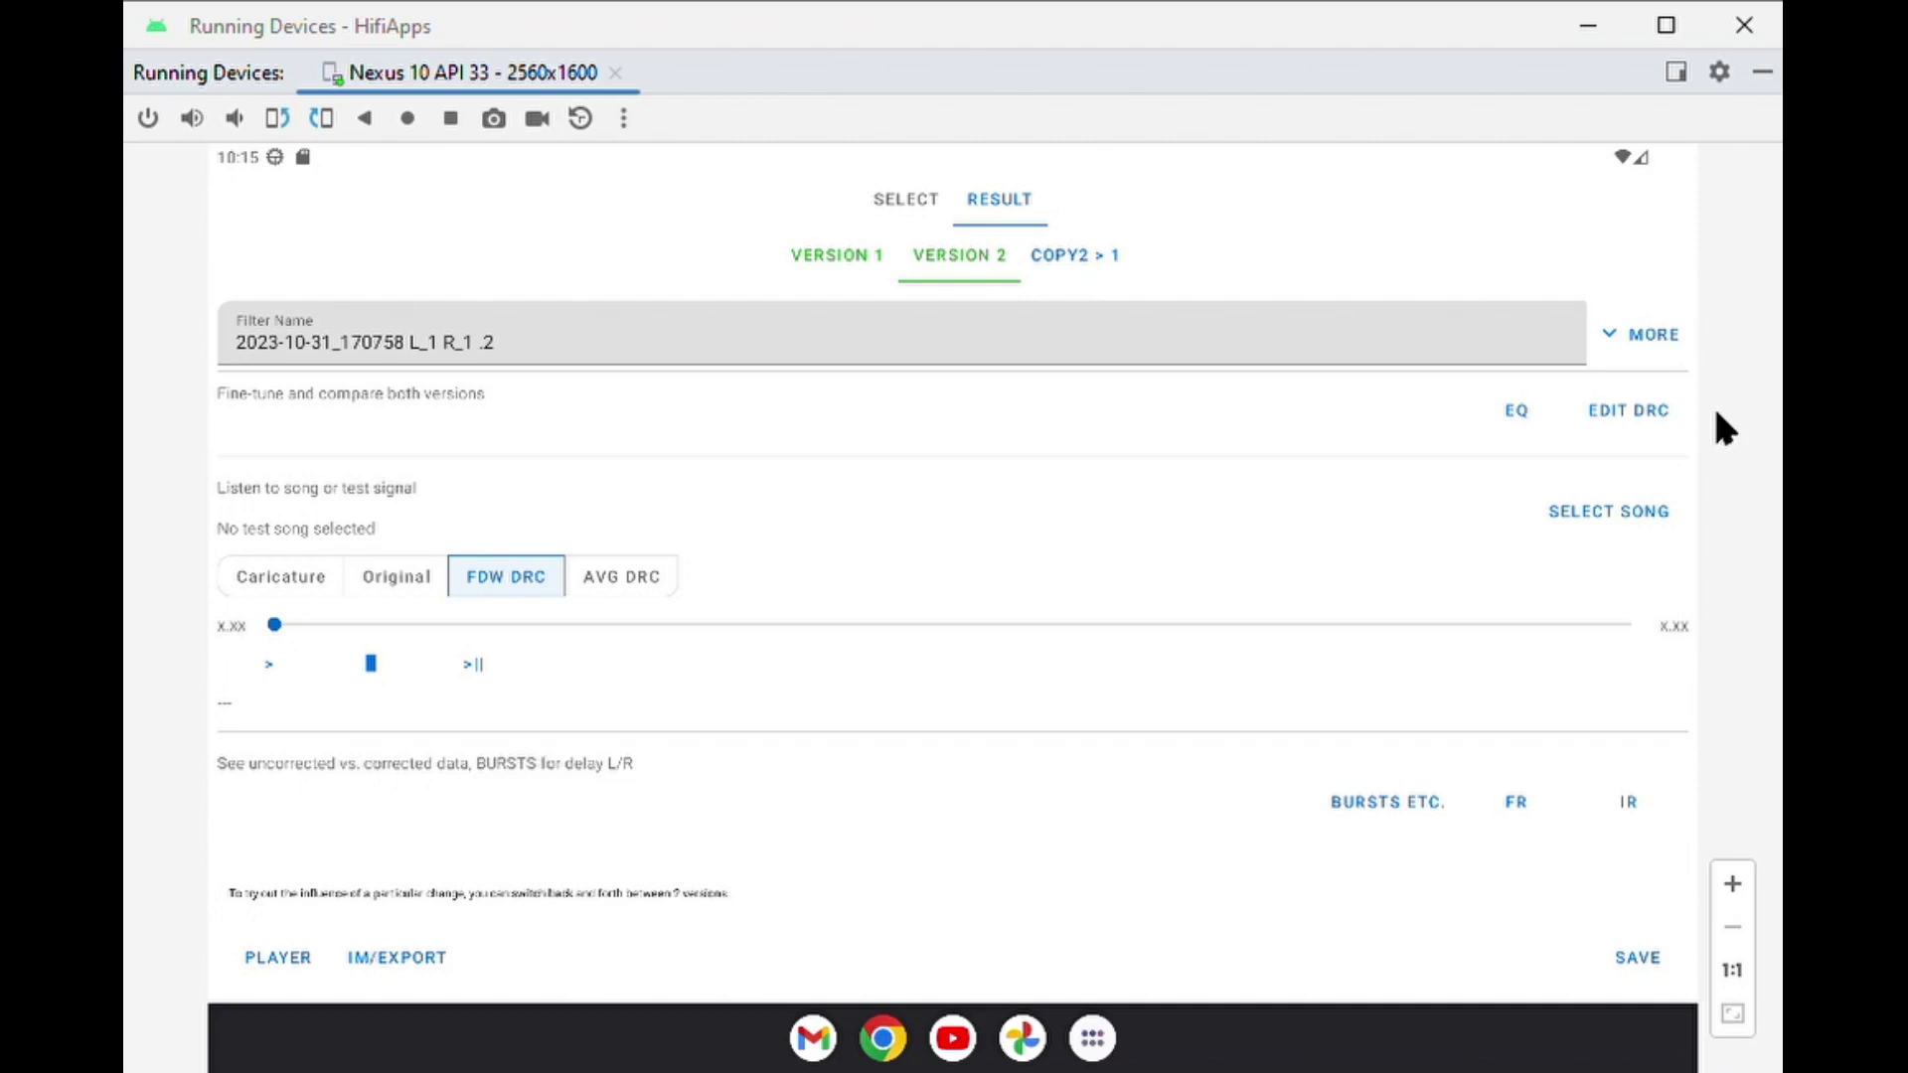
Open the DRC frequency response graph and hide the Pred. PH DRC(fdw), PH FDW and Pred. FR DRC(fdw) curves for both channels.
click(1630, 418)
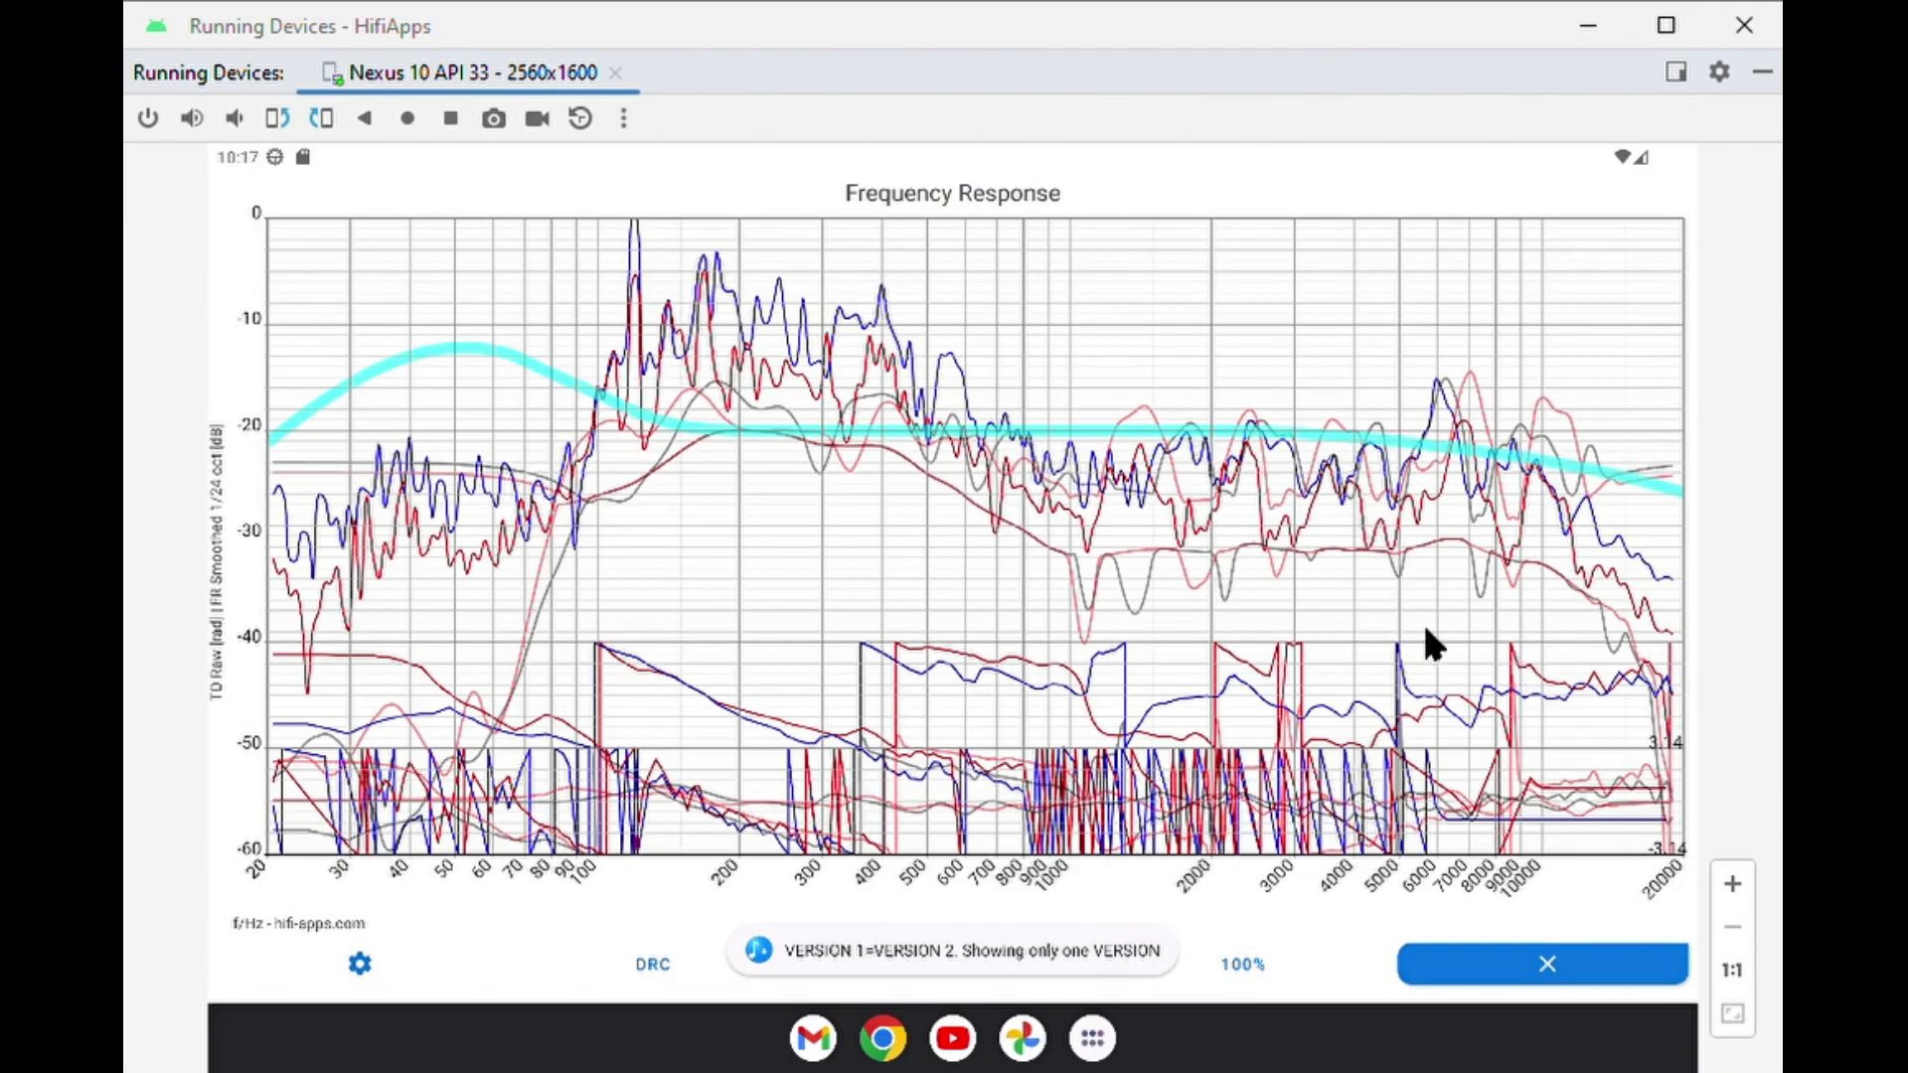
click(944, 965)
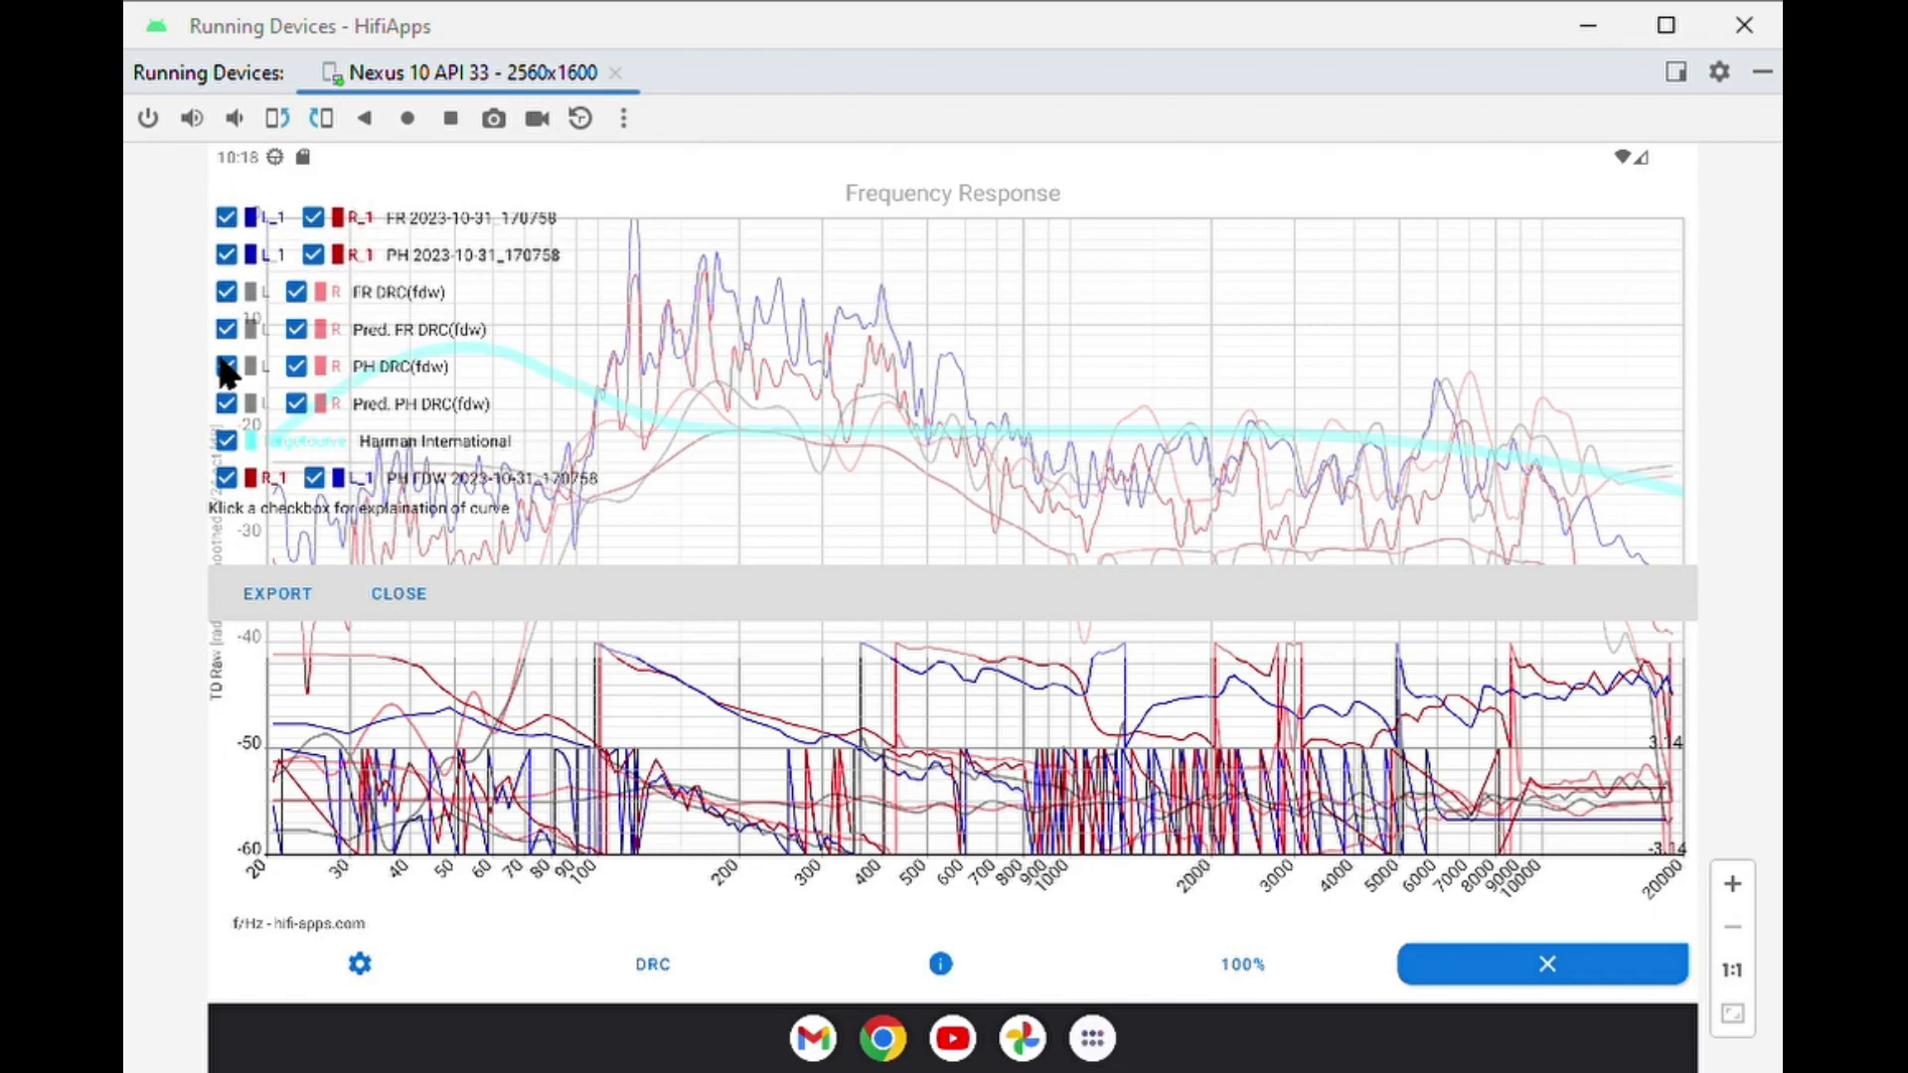
click(227, 404)
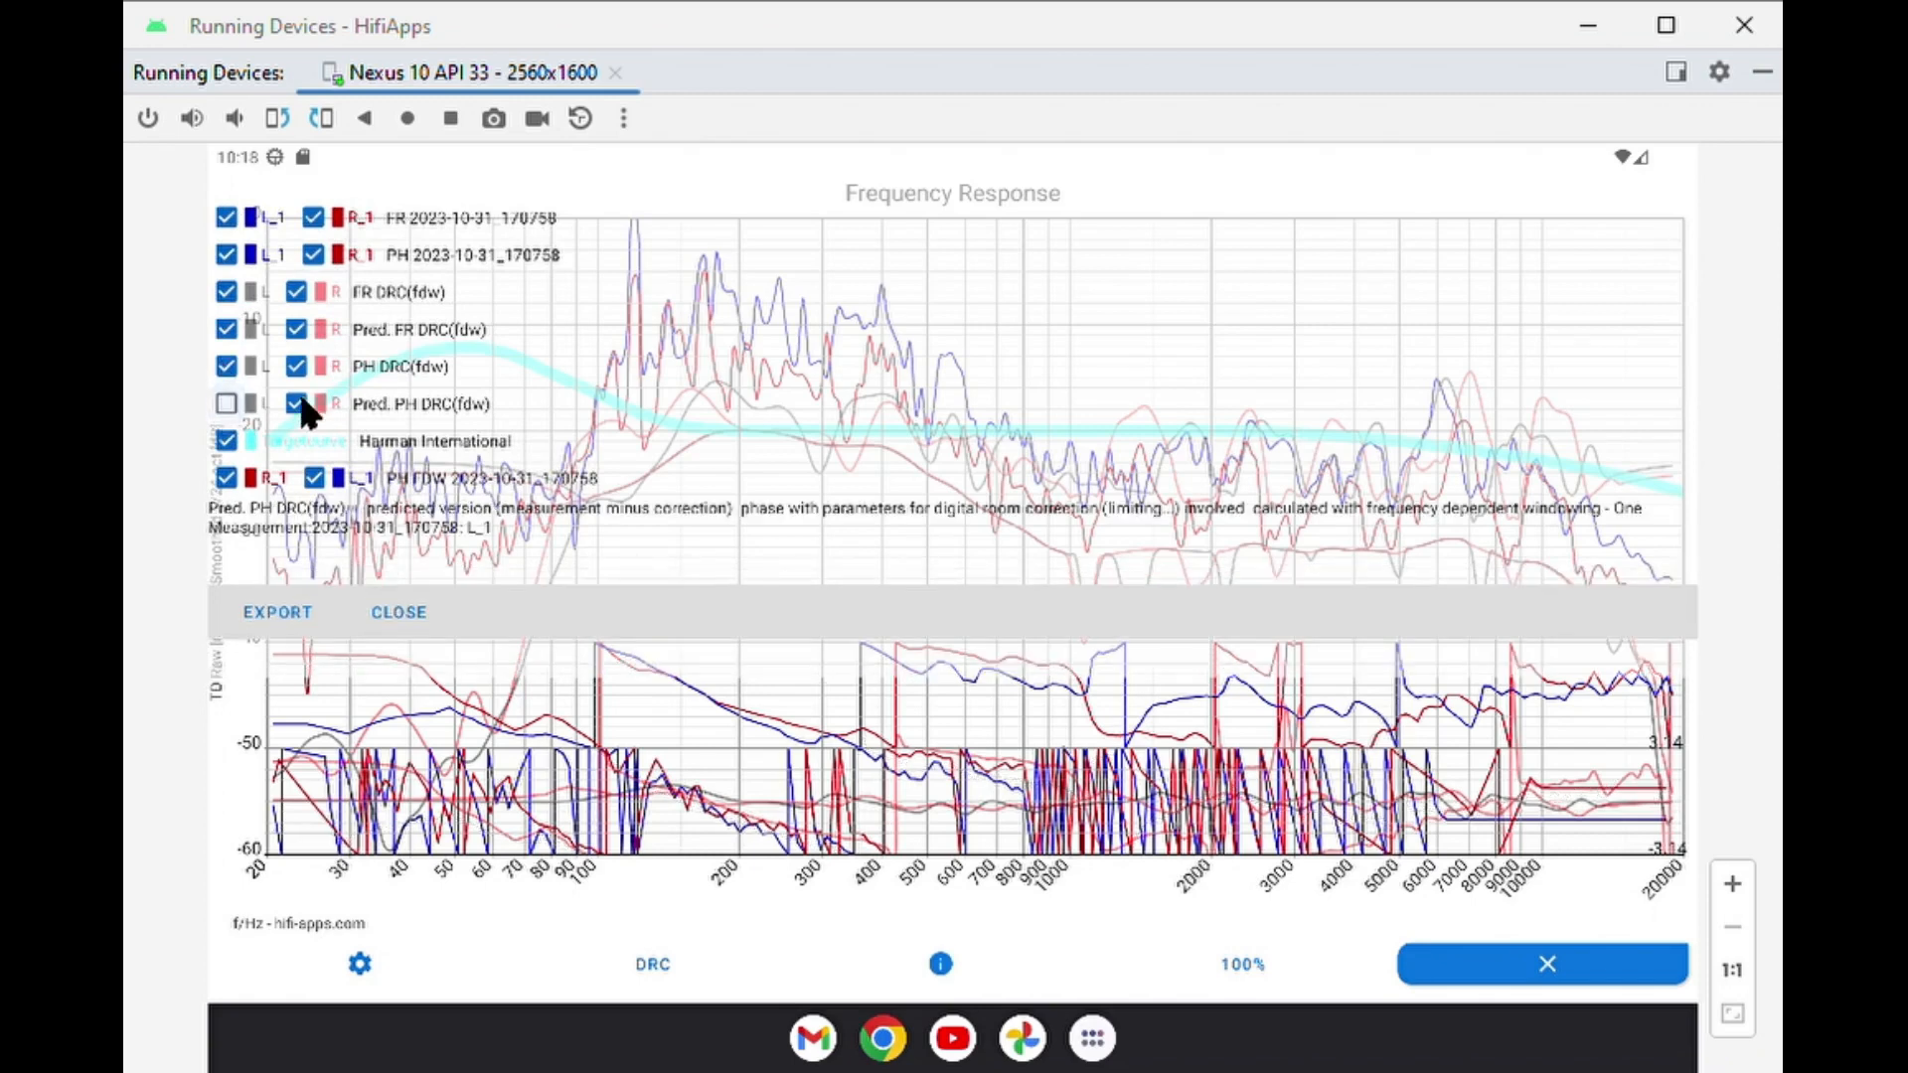
click(296, 403)
click(316, 477)
click(225, 478)
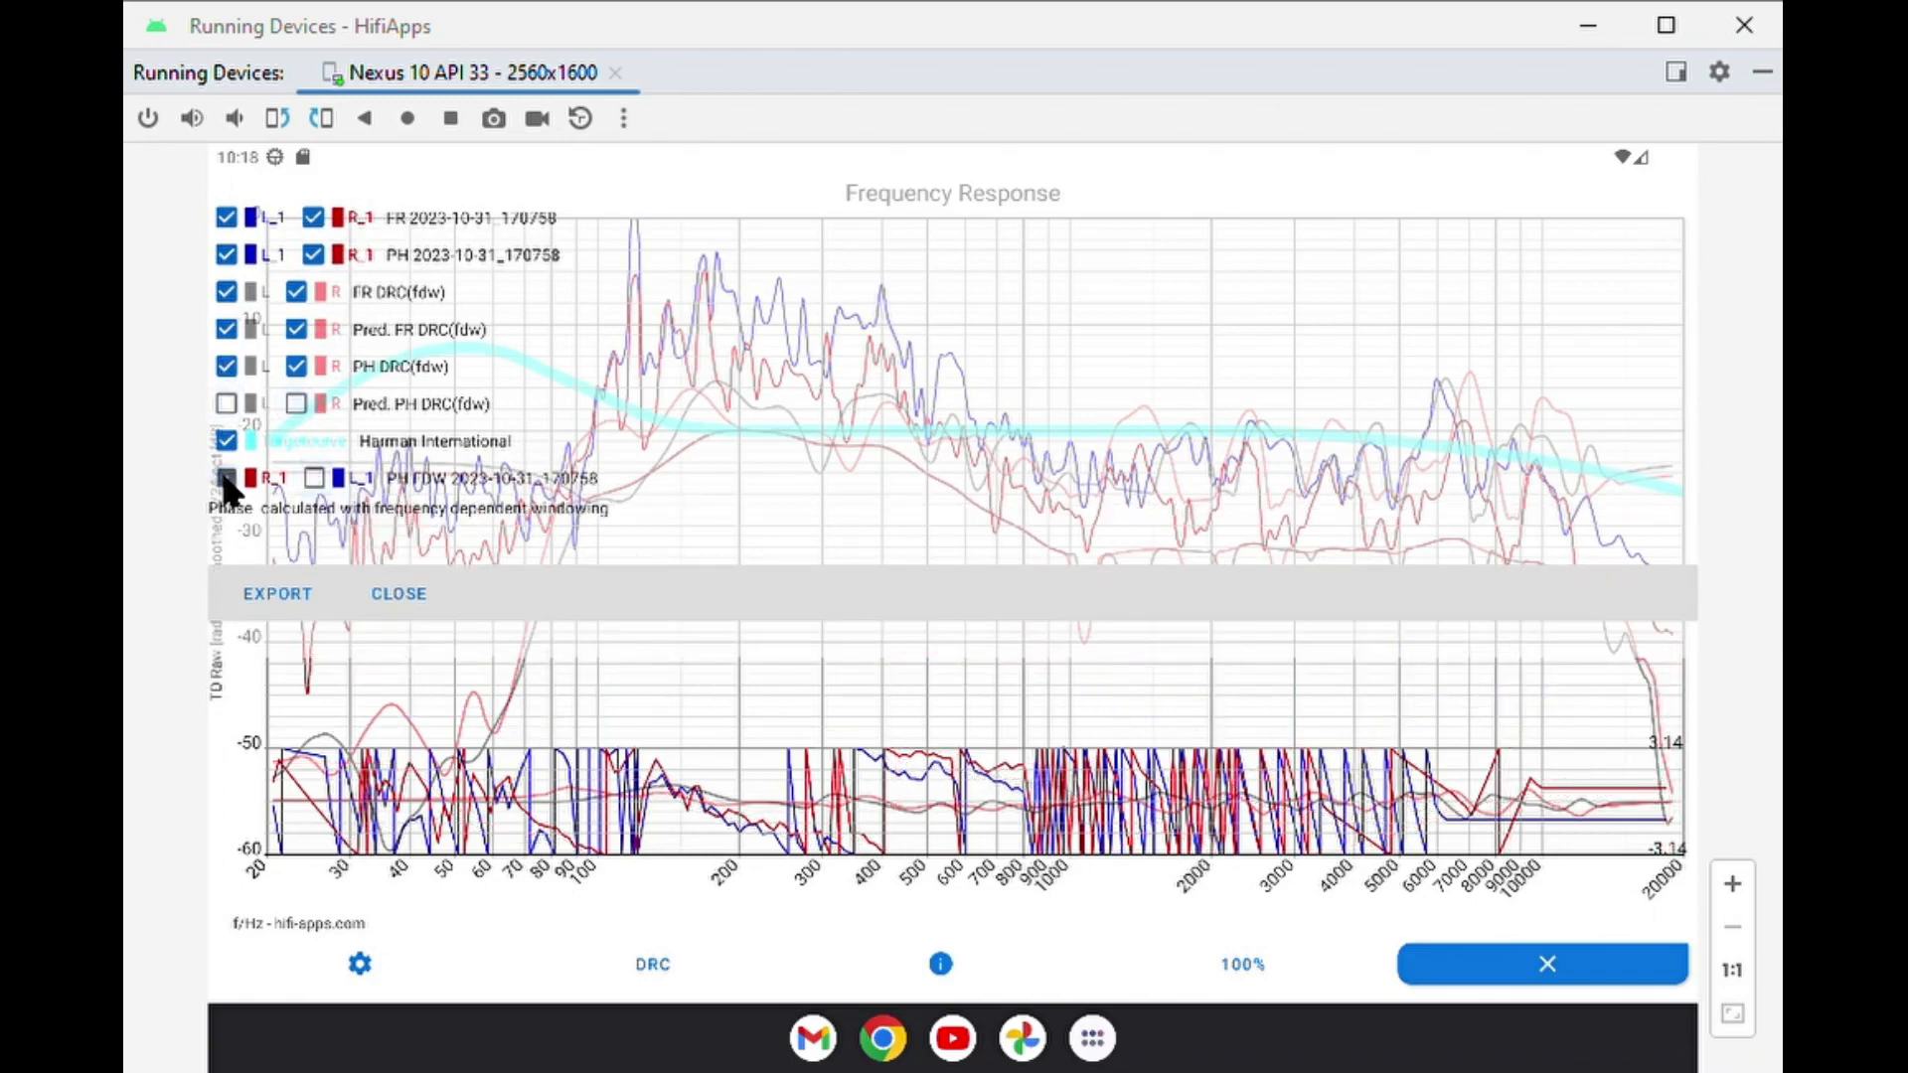
click(296, 329)
click(244, 327)
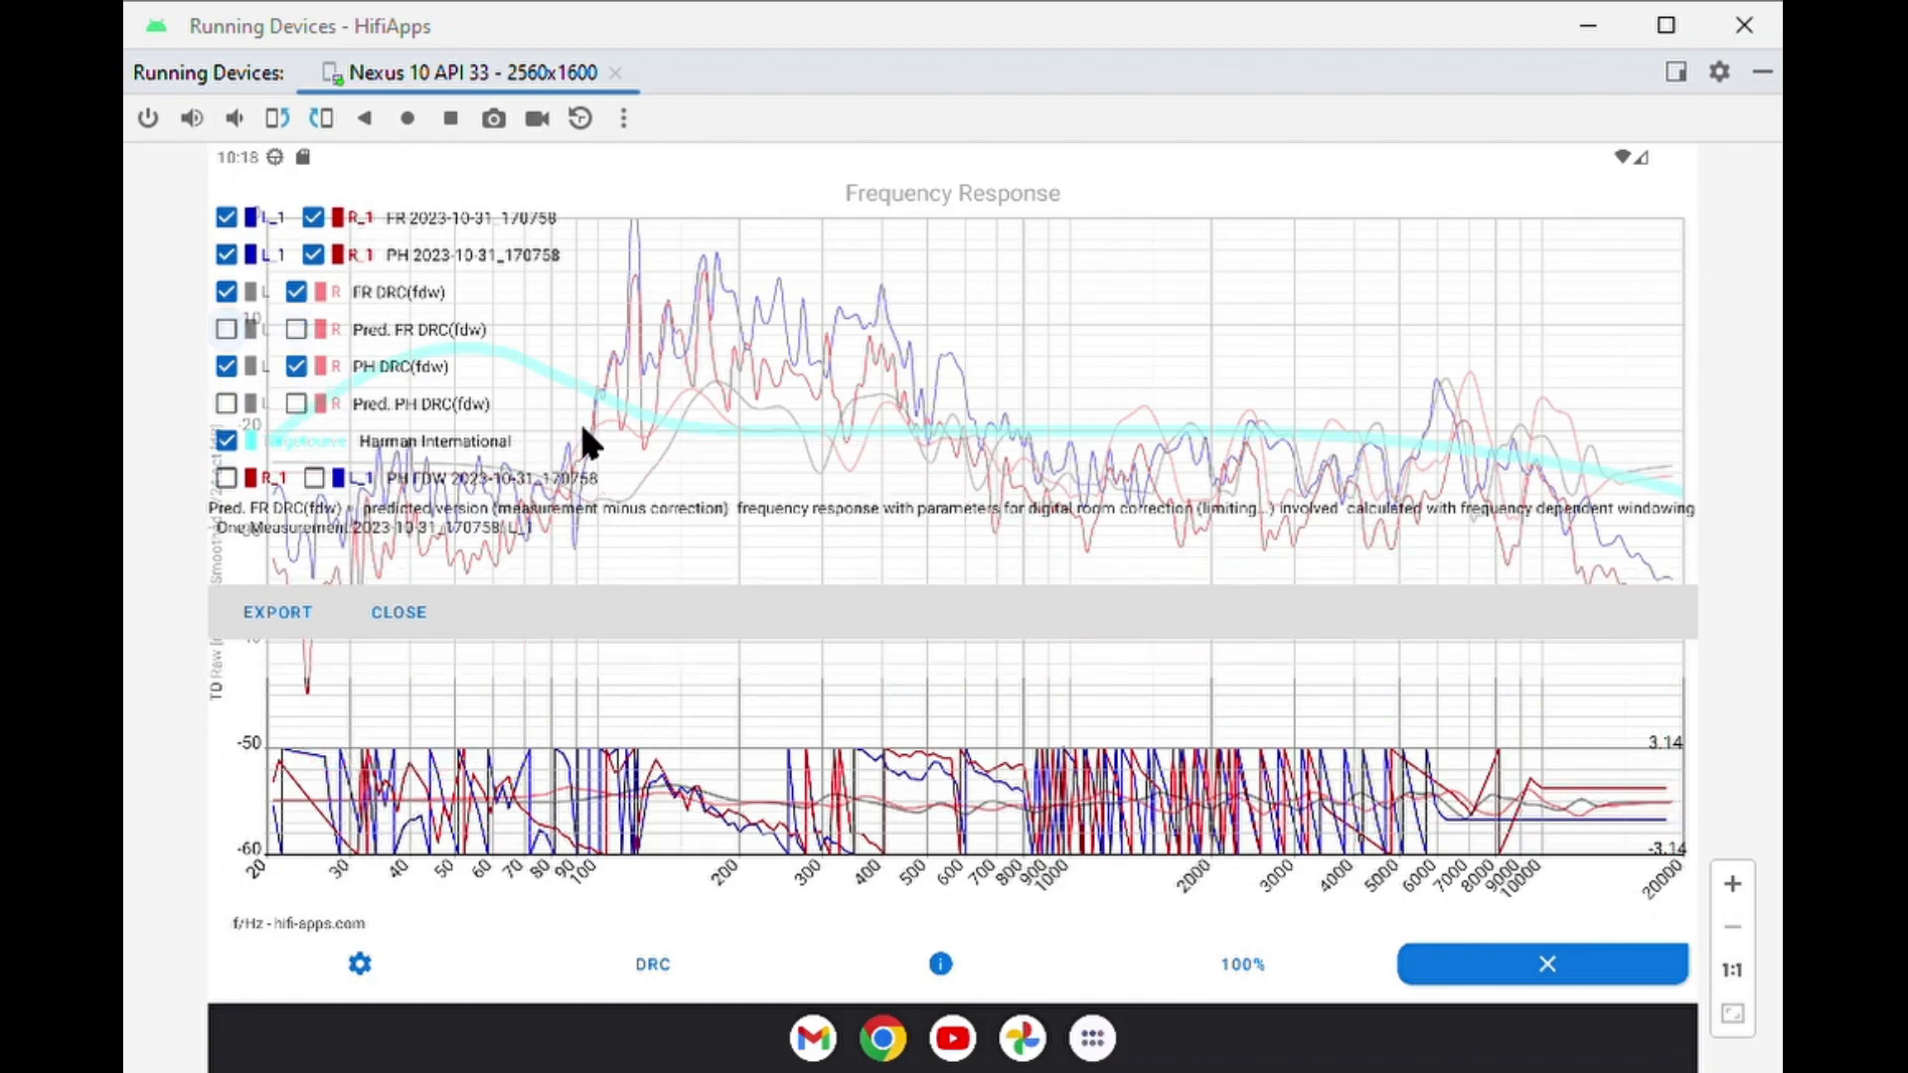
click(398, 613)
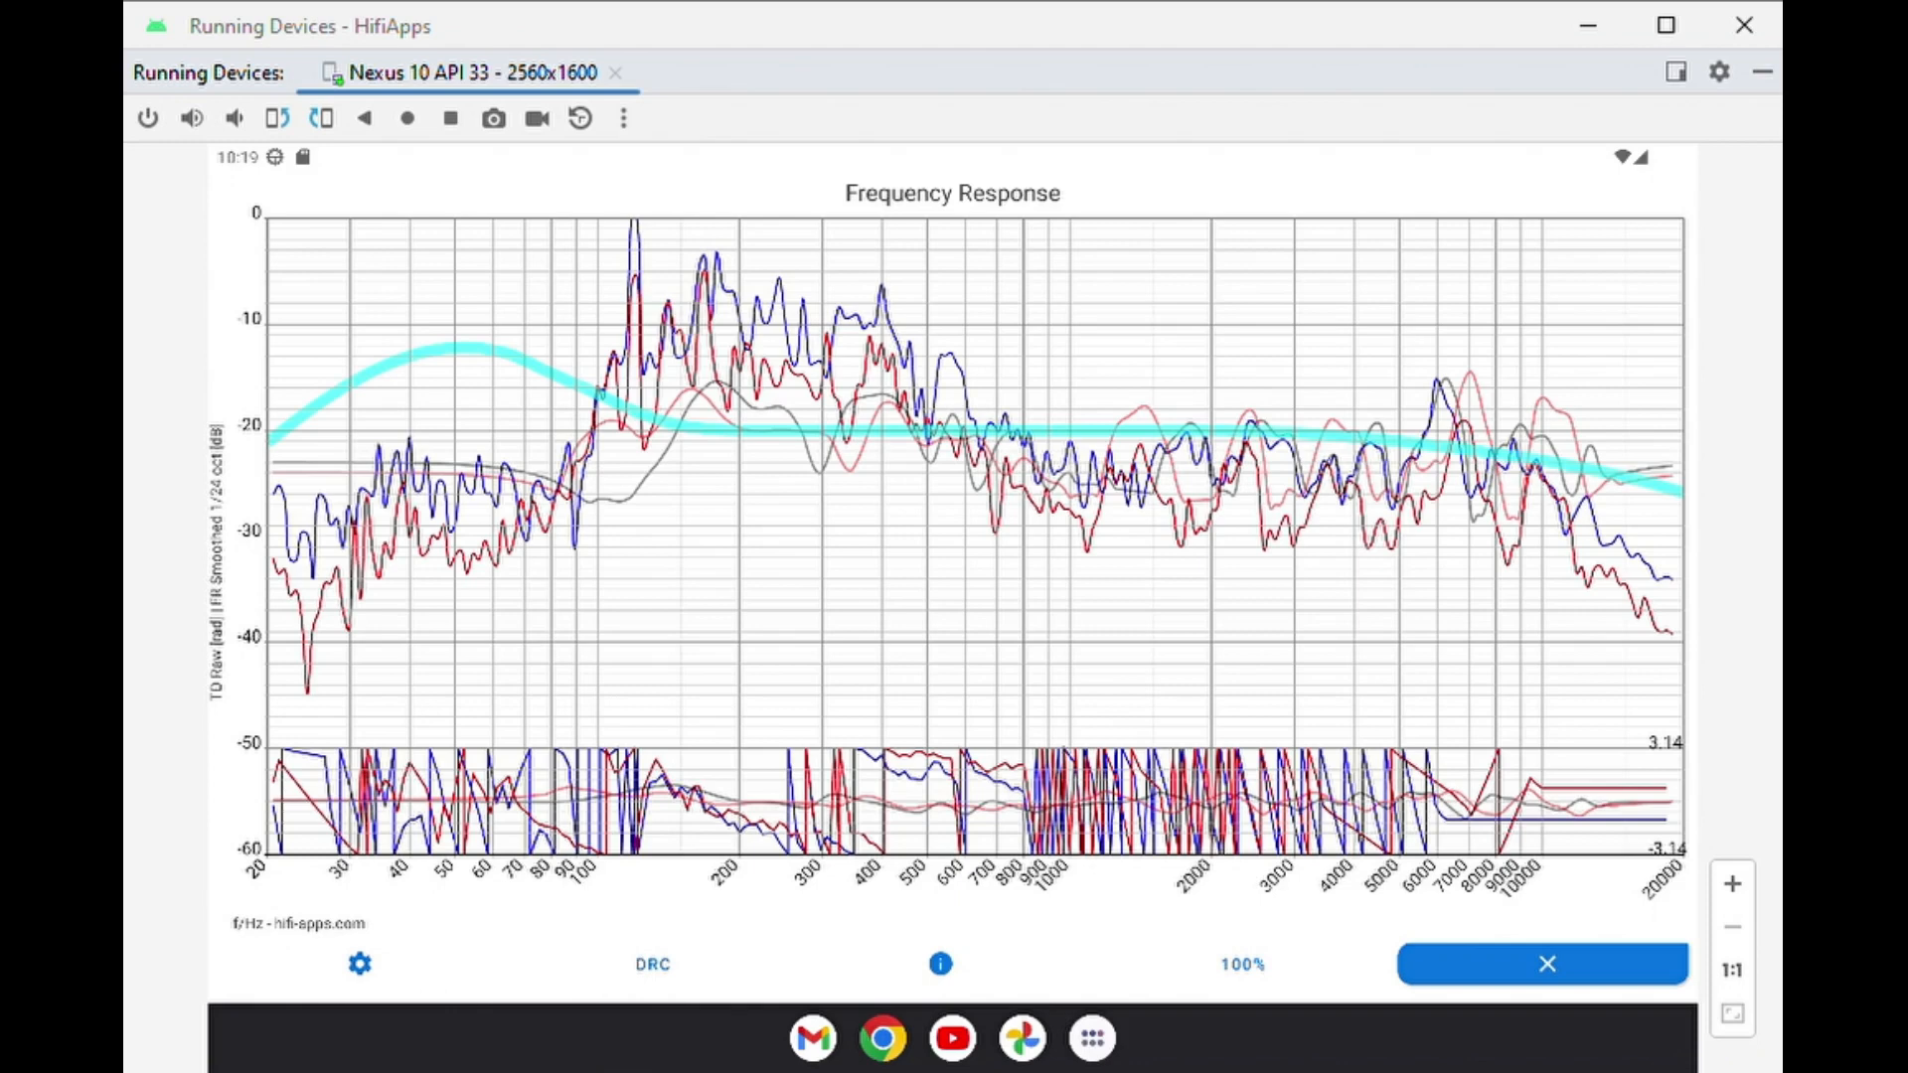
Open the frequency response graph settings and choose Raw for the time domain data.
click(360, 962)
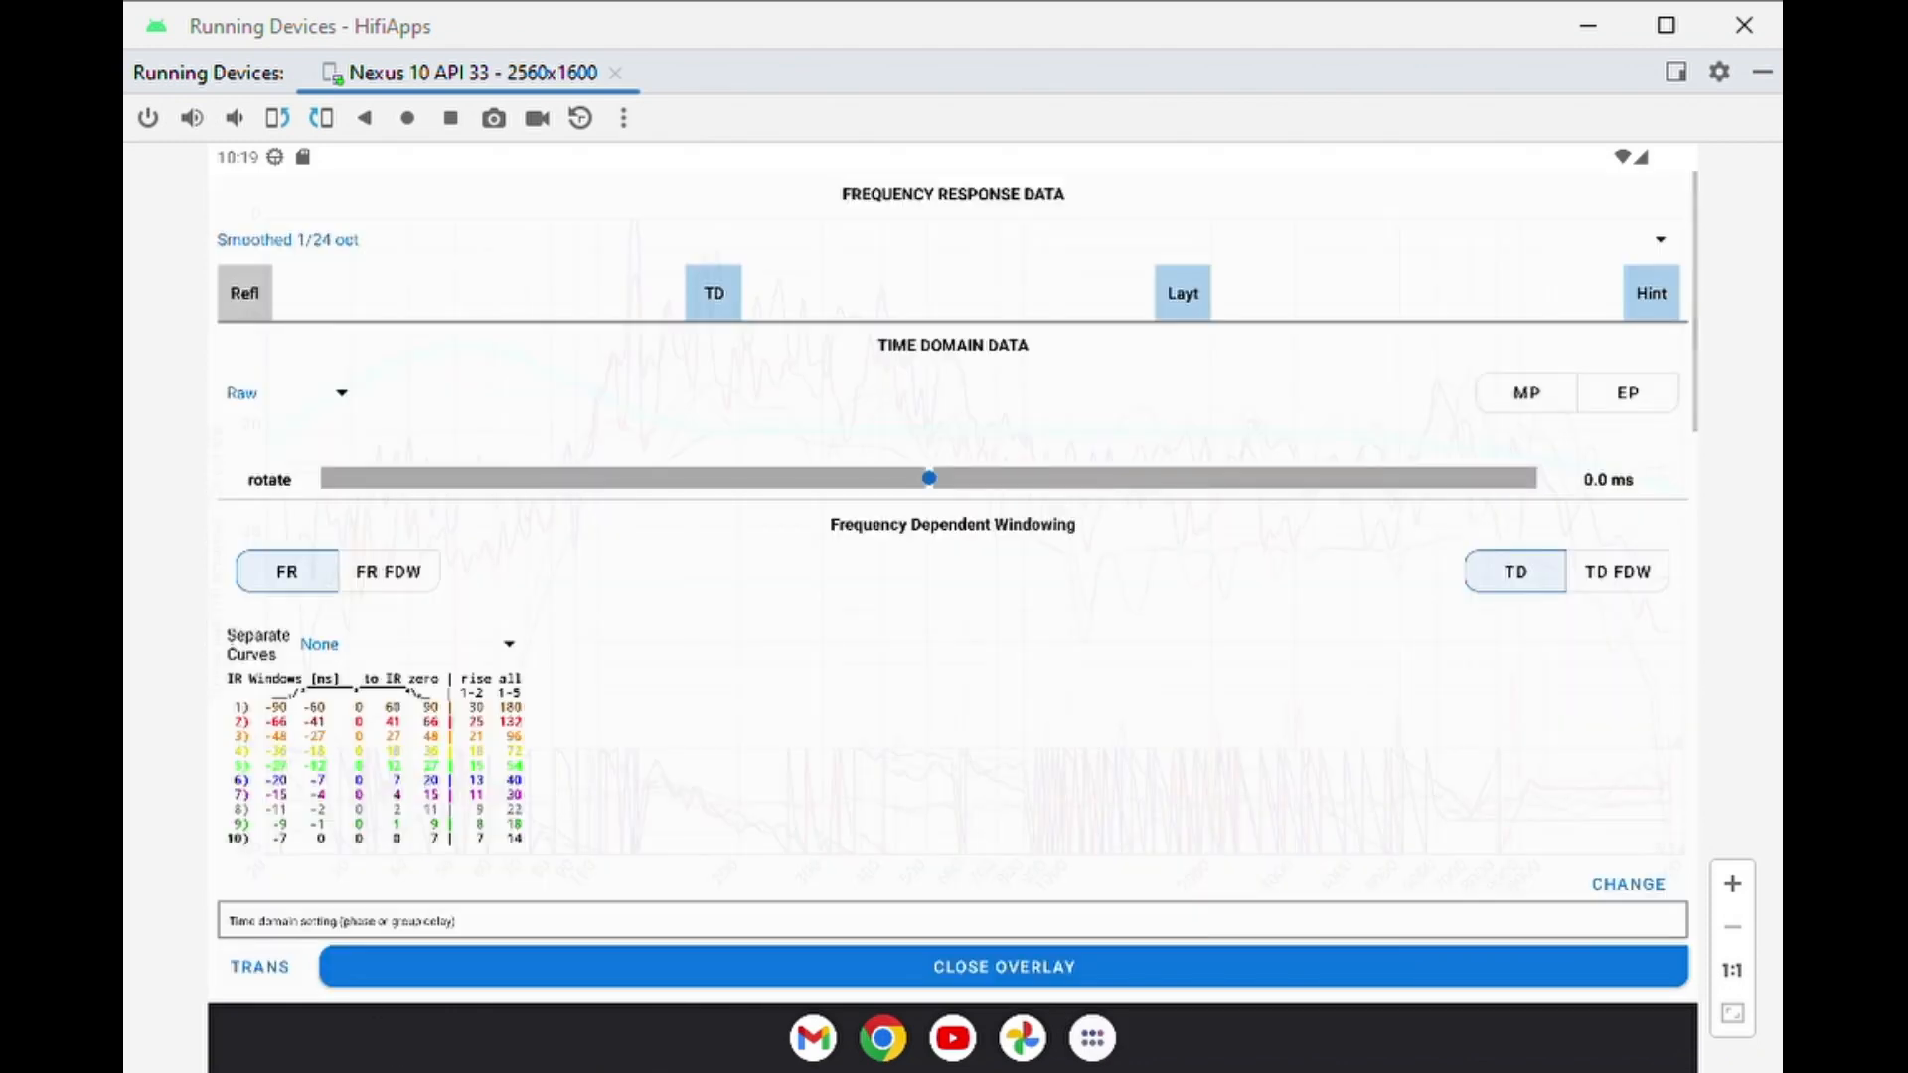
click(334, 394)
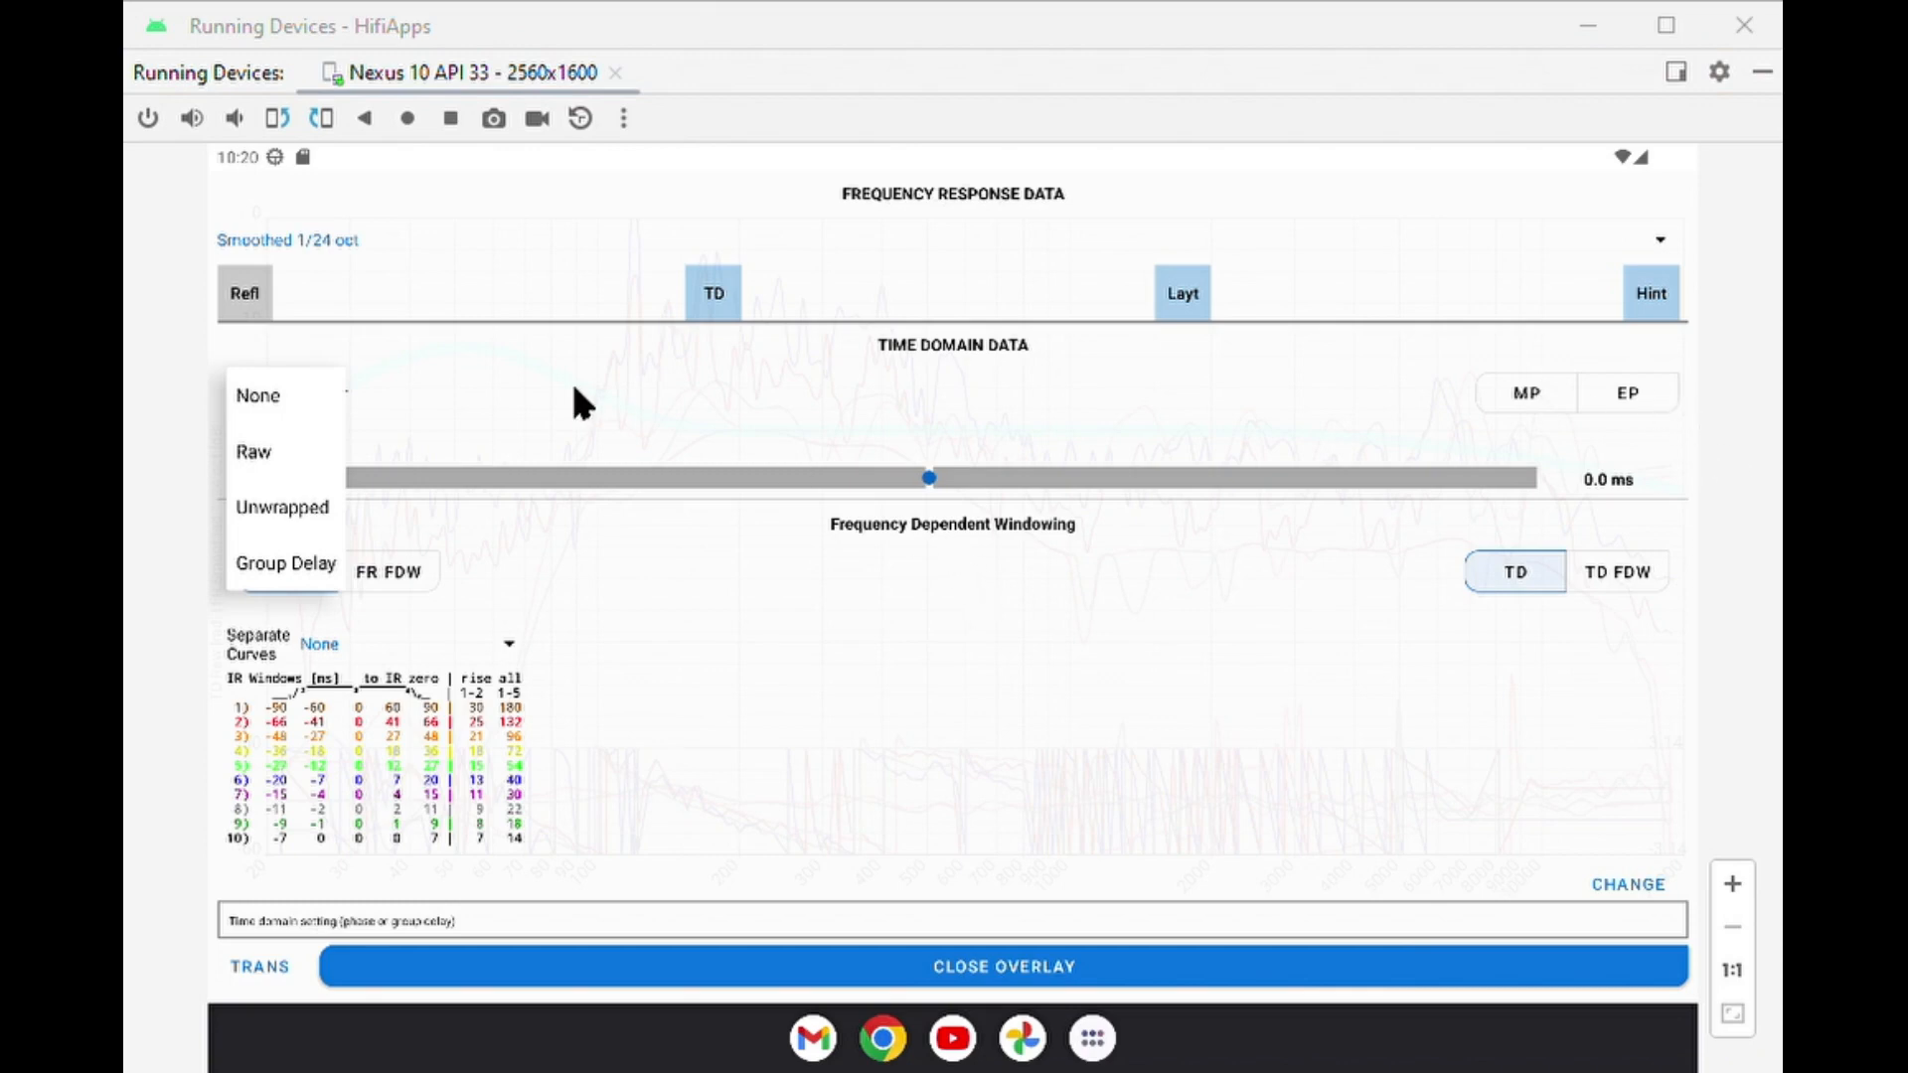
click(256, 455)
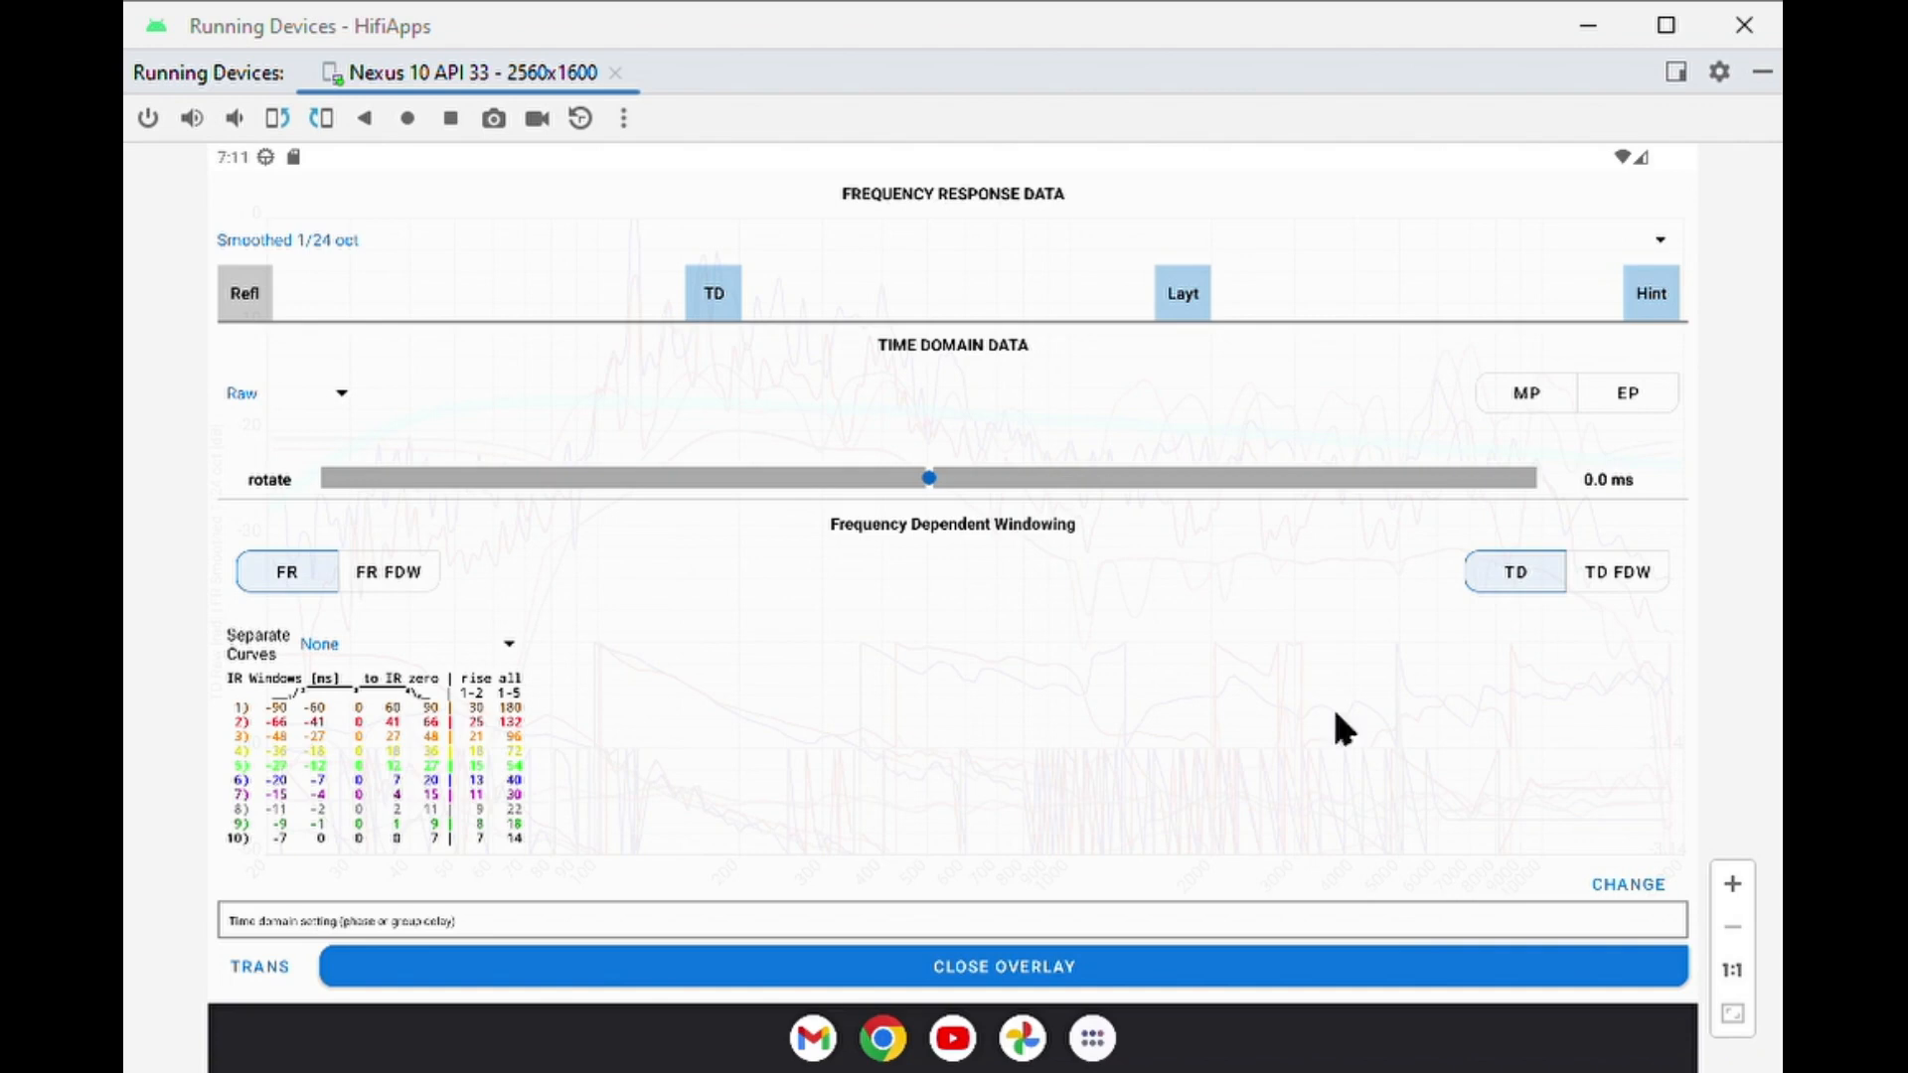
Inspect the frequency dependent windowing slices over the impulse response graph by toggling the overlay's transparency, and close the slice settings.
scroll(1206, 474, down, 5)
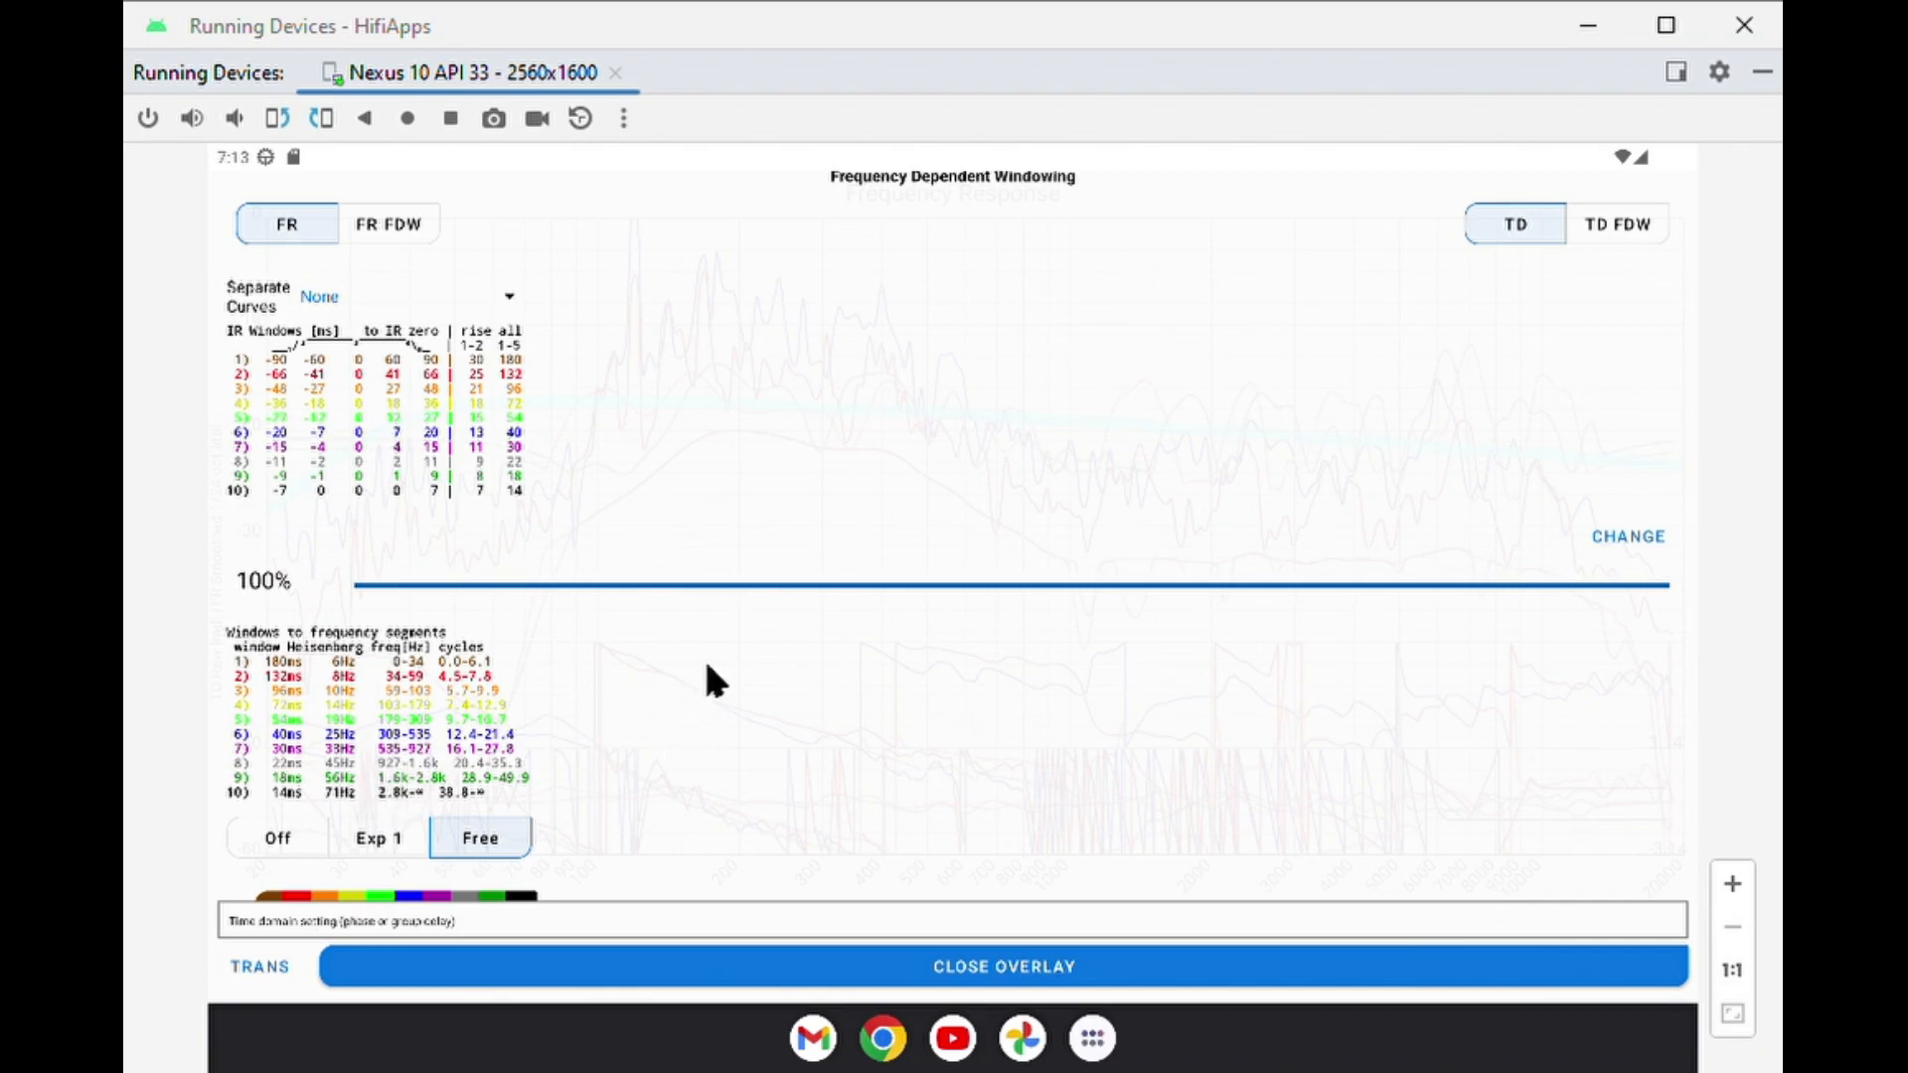
click(1623, 550)
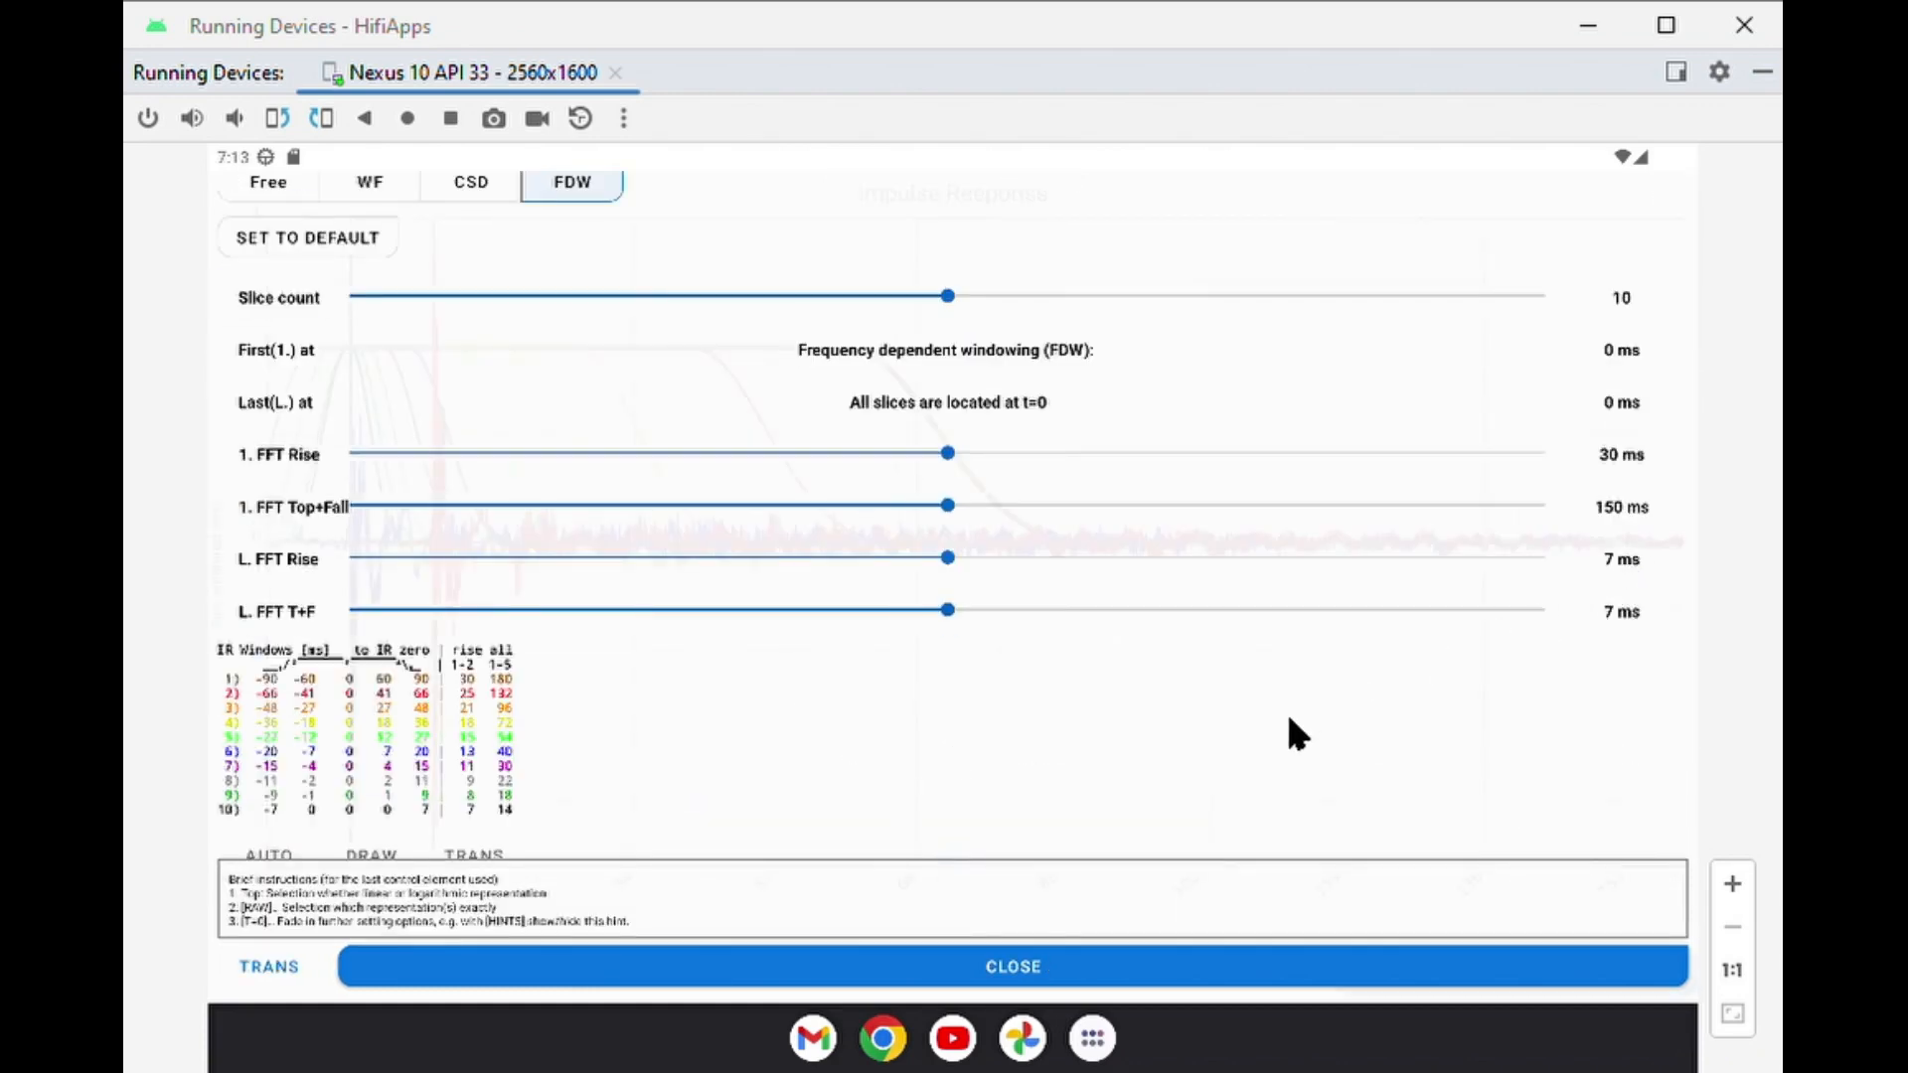
click(264, 979)
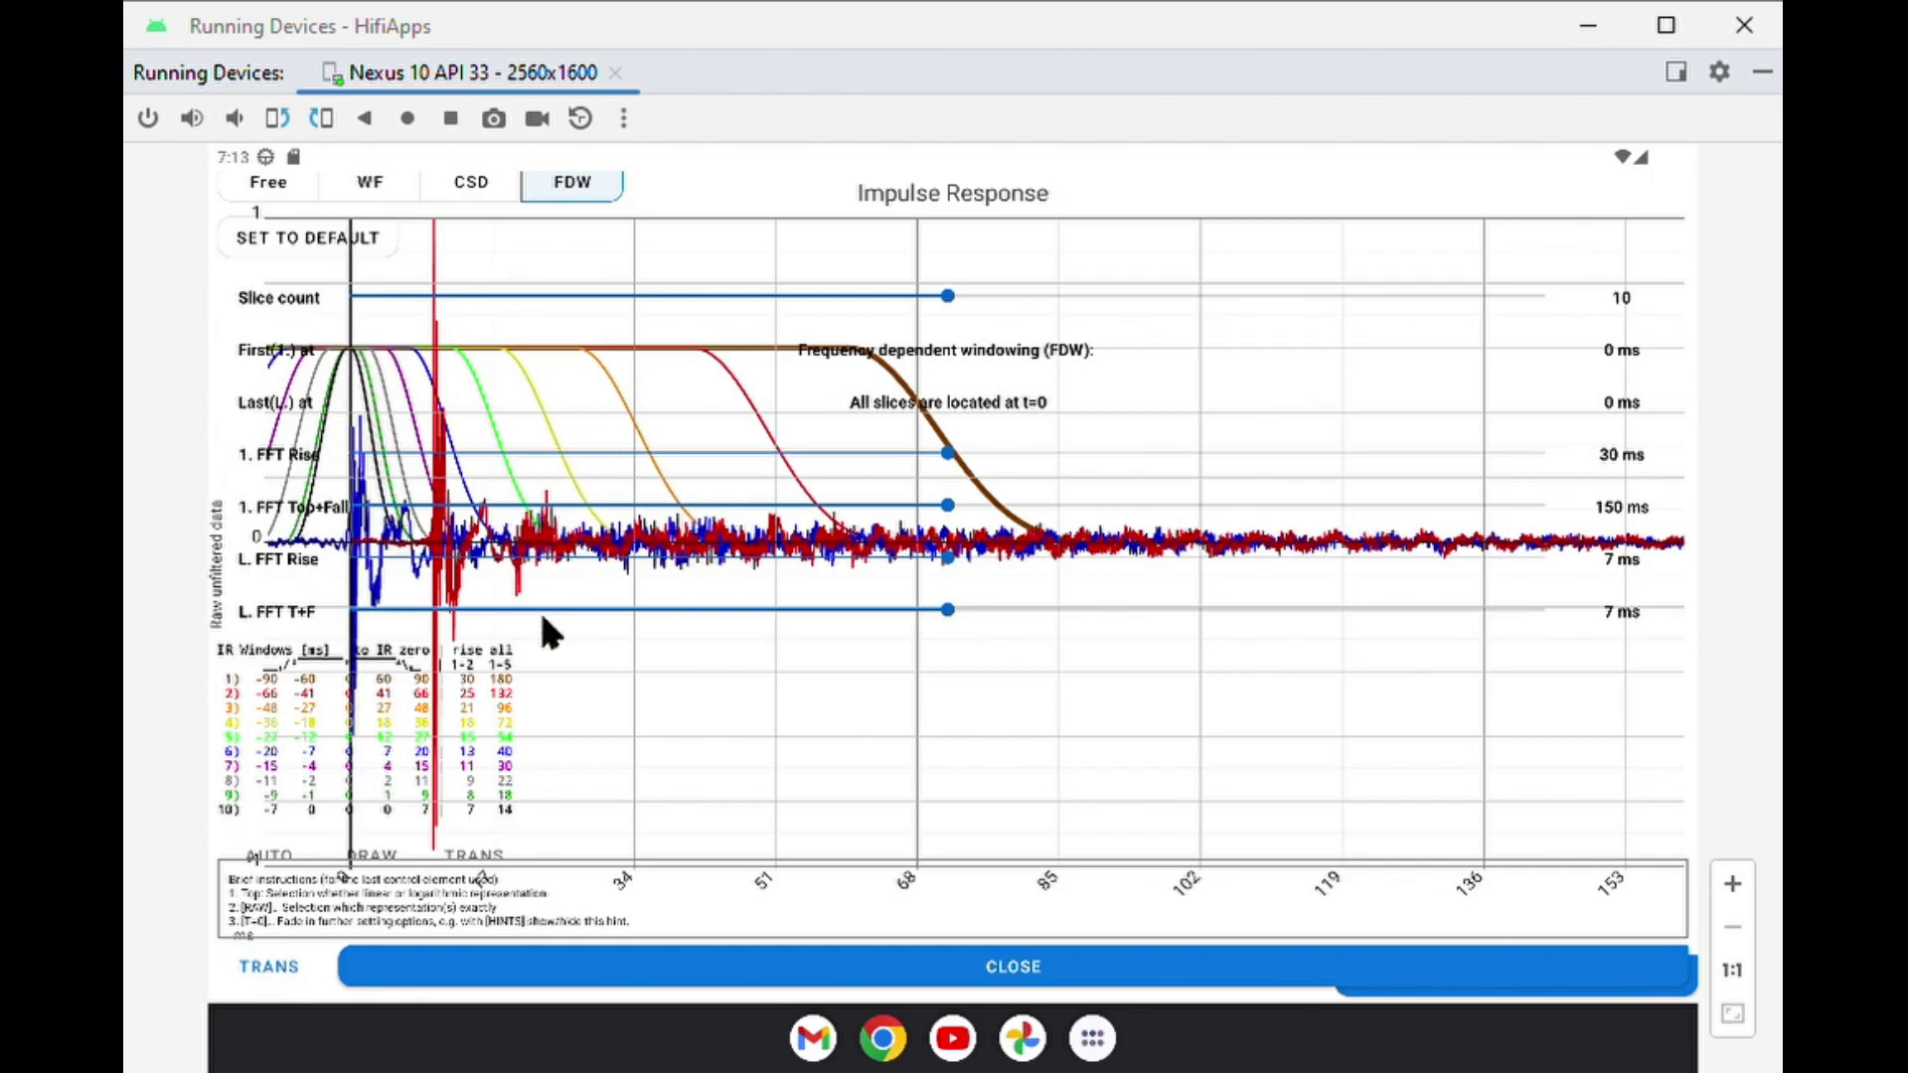
click(264, 969)
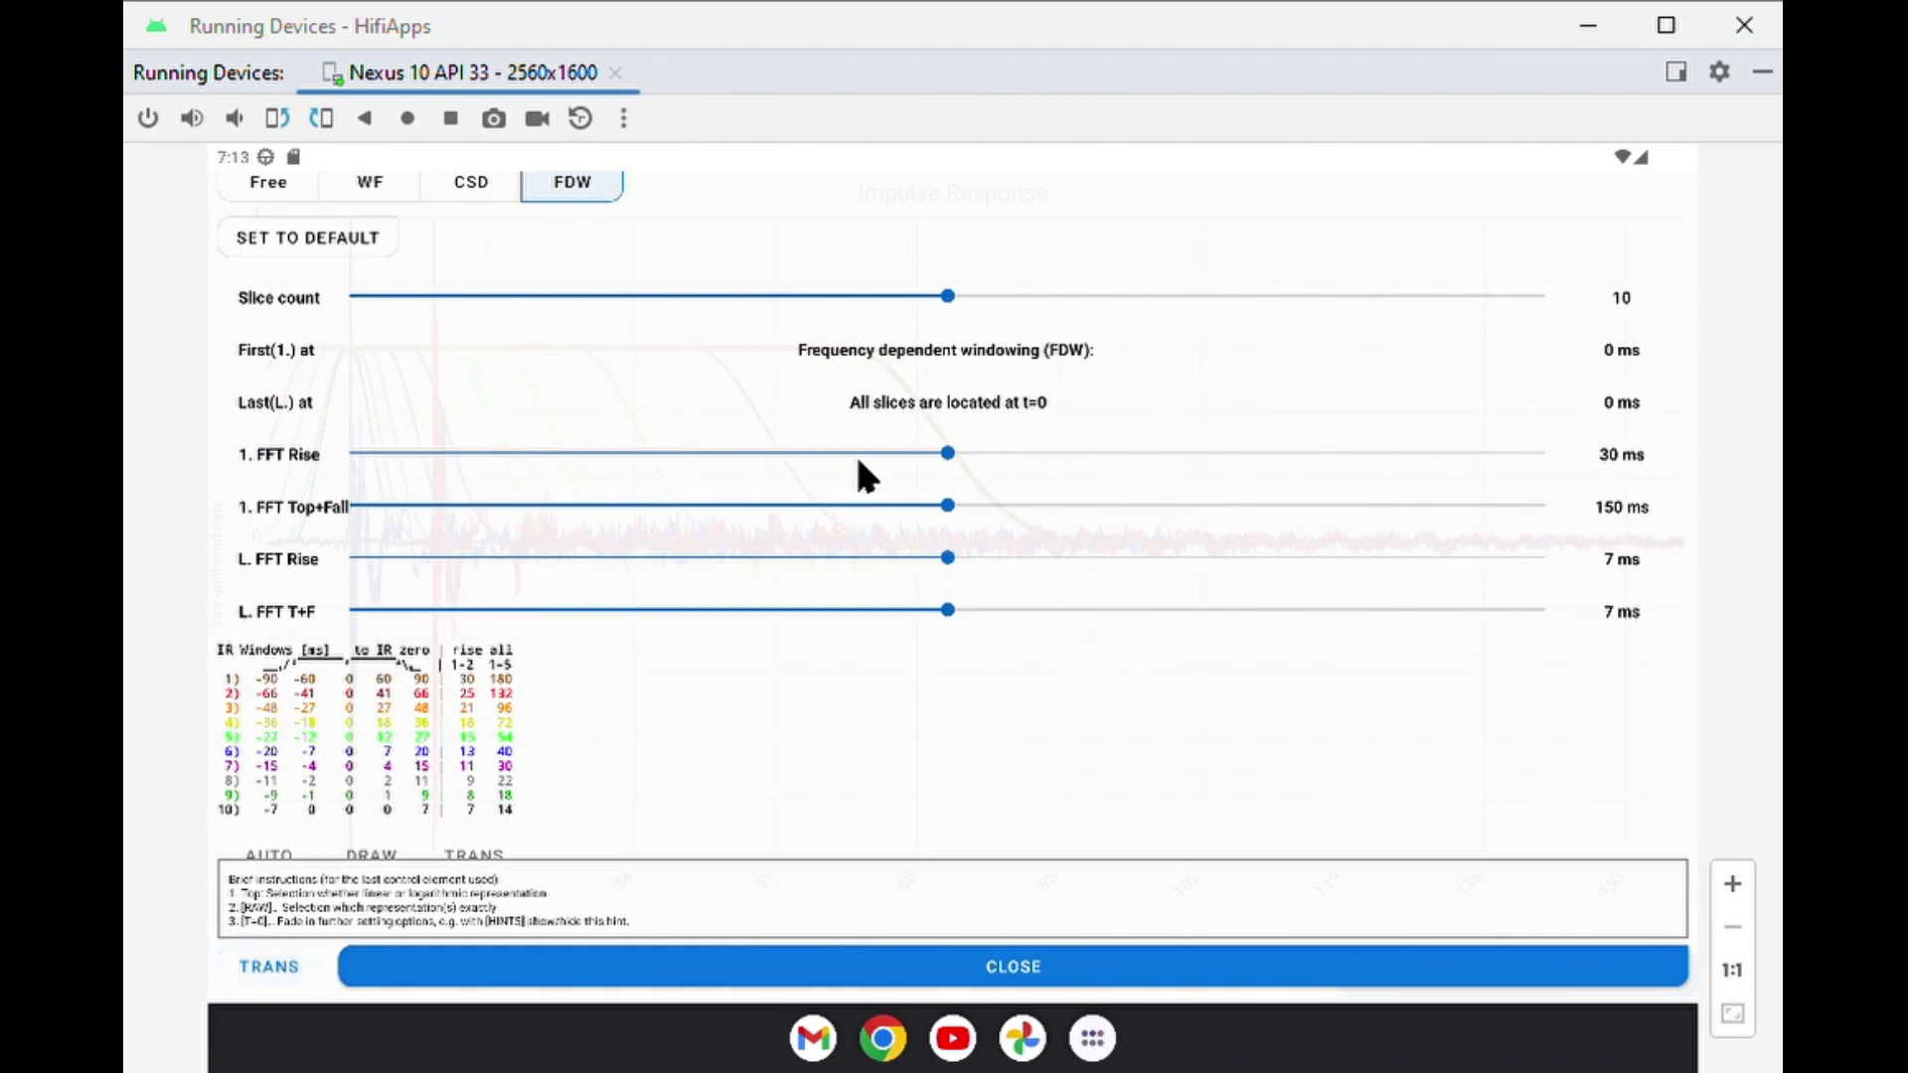
click(685, 970)
Show the frequency segment limits of FDW windows 1 and 2.
scroll(812, 598, down, 5)
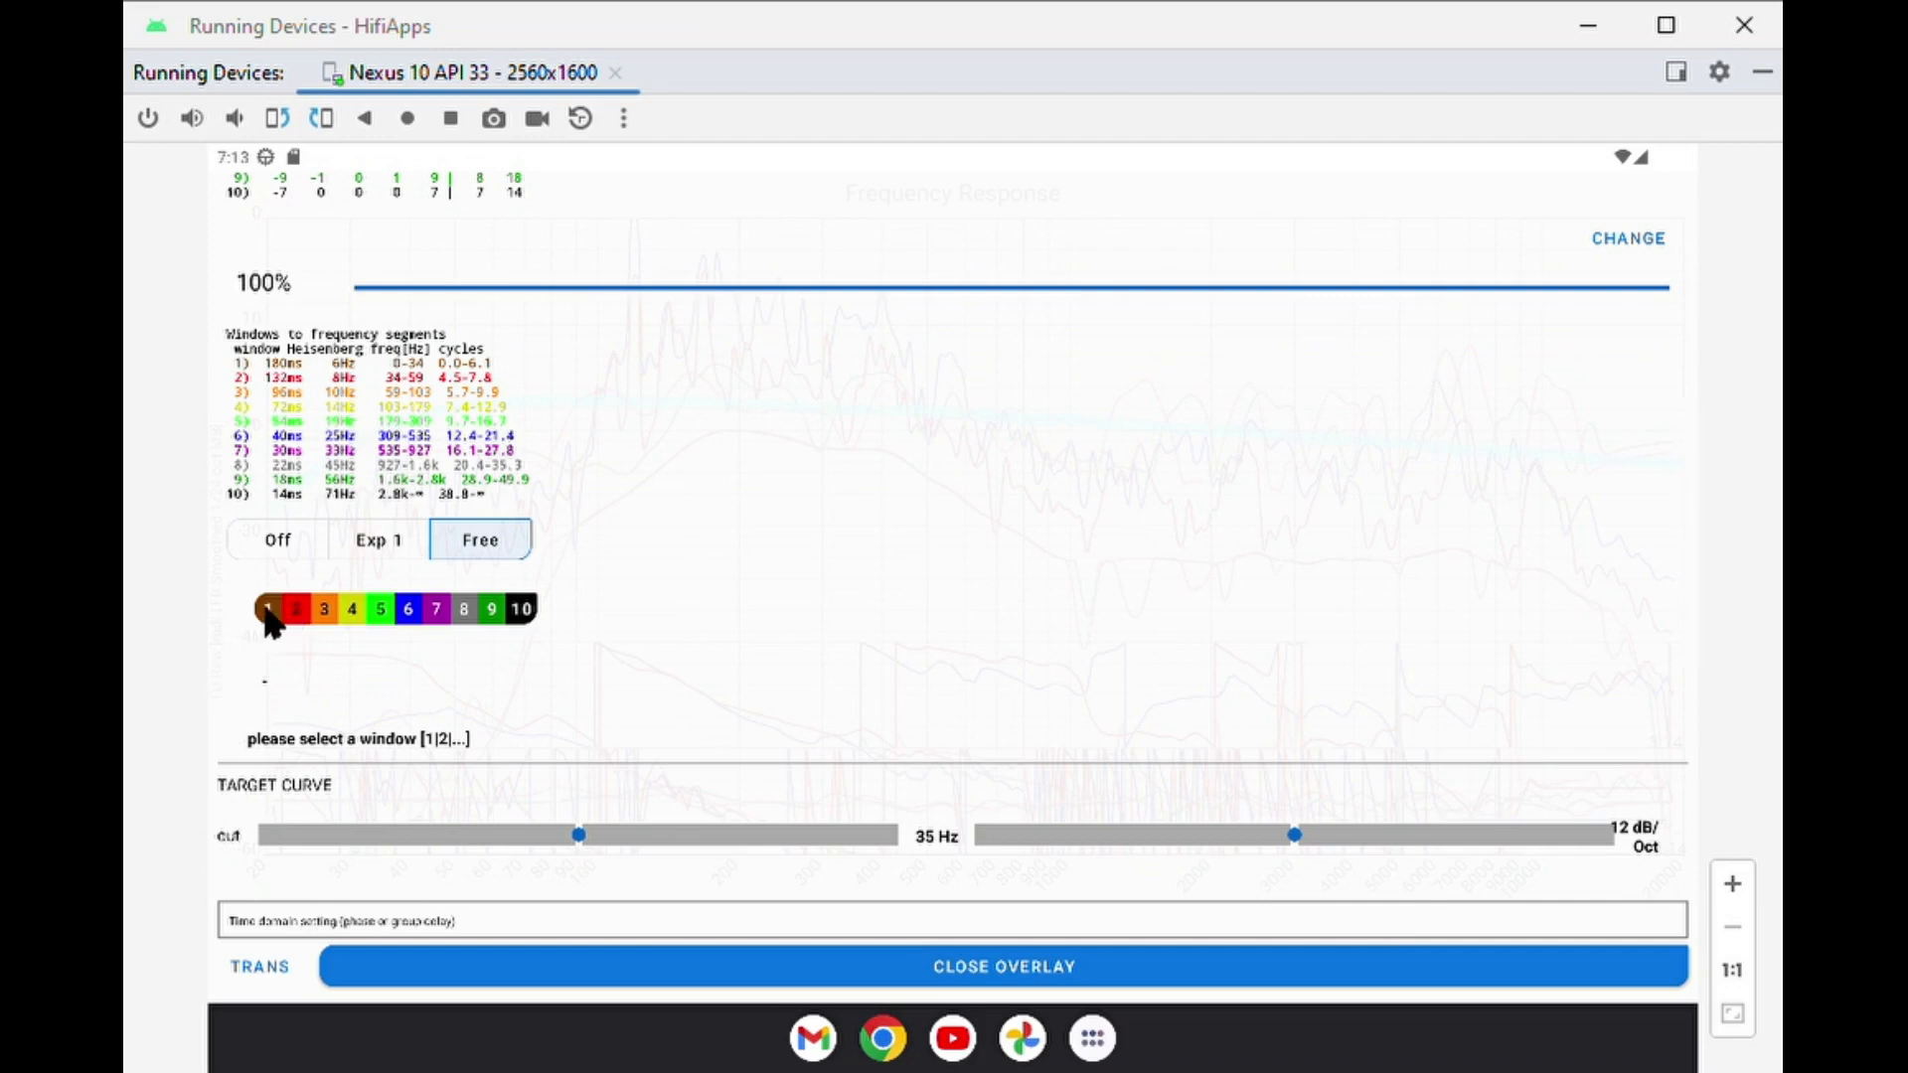
click(274, 610)
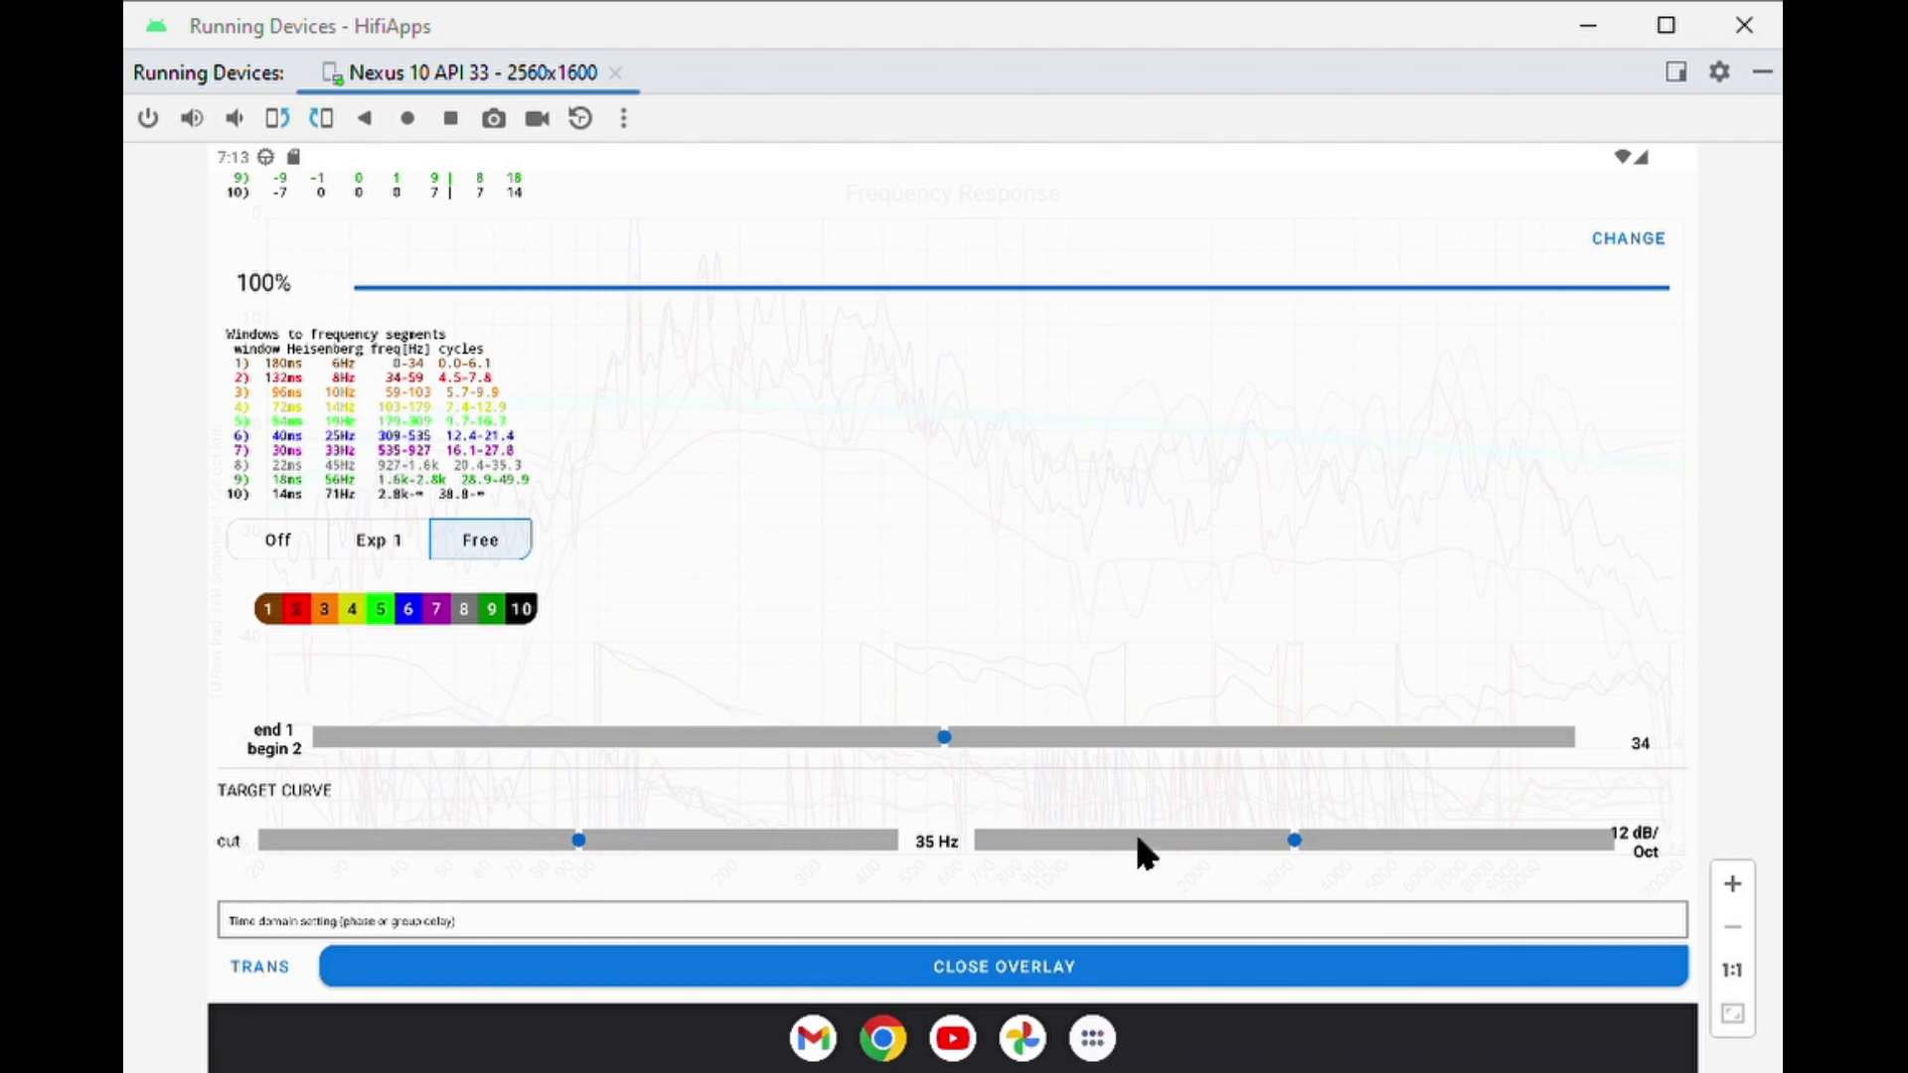
click(299, 610)
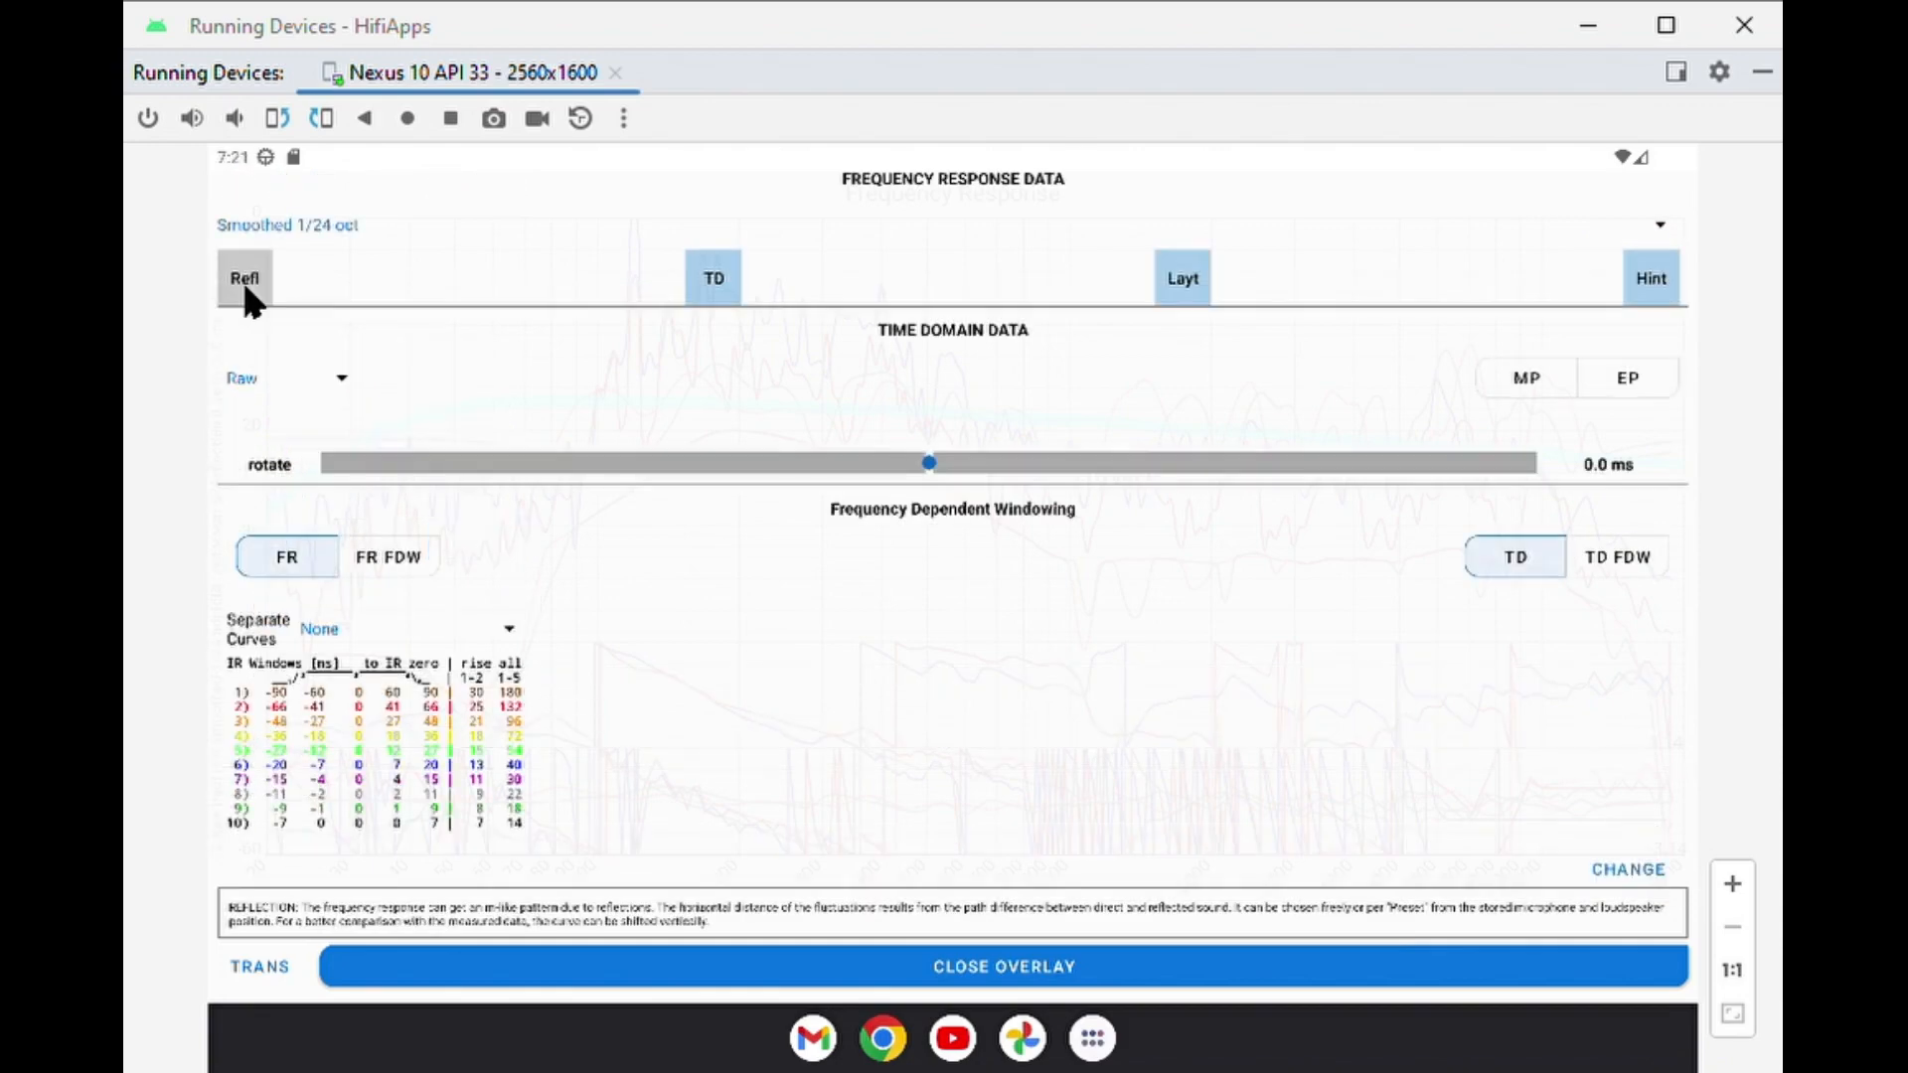
Enable the reflection curve, optimize its path difference to the best correlation, and check it against the graph through the transparent overlay.
click(242, 293)
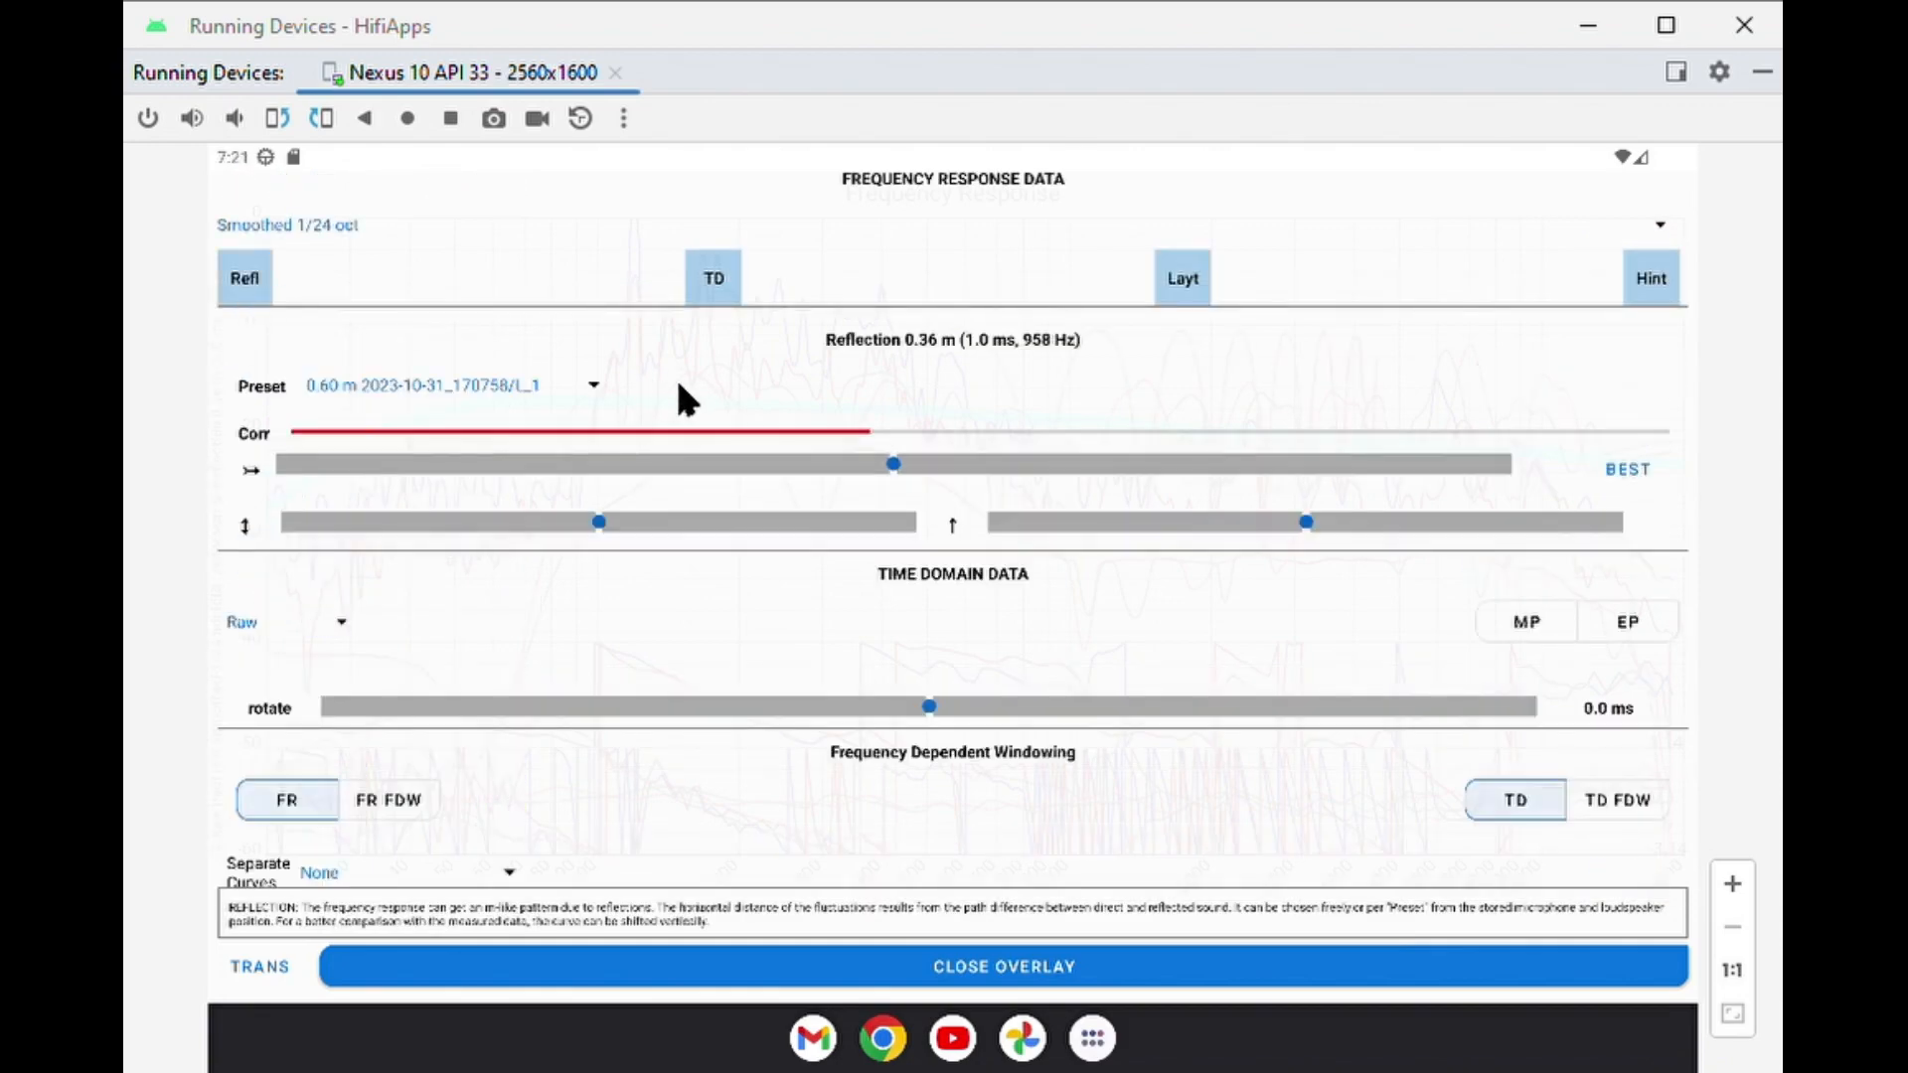
click(1623, 474)
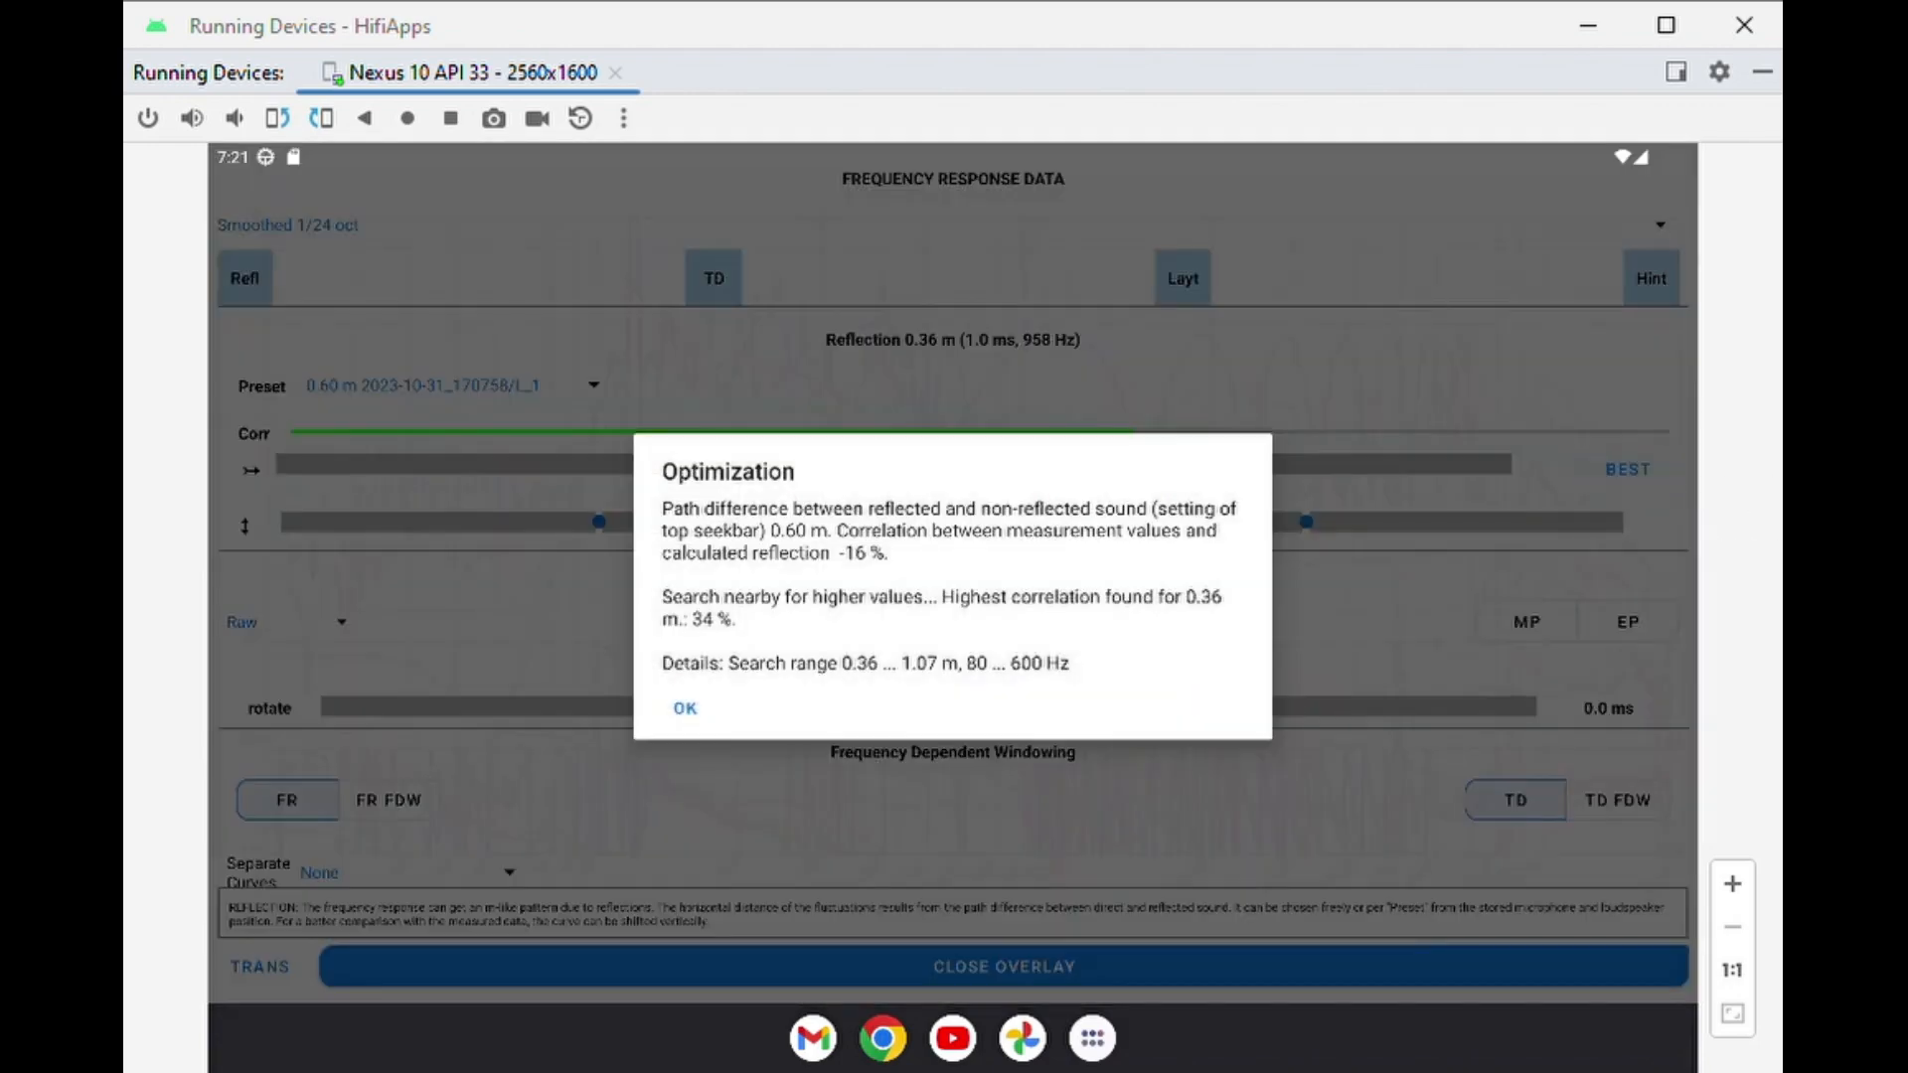
click(783, 703)
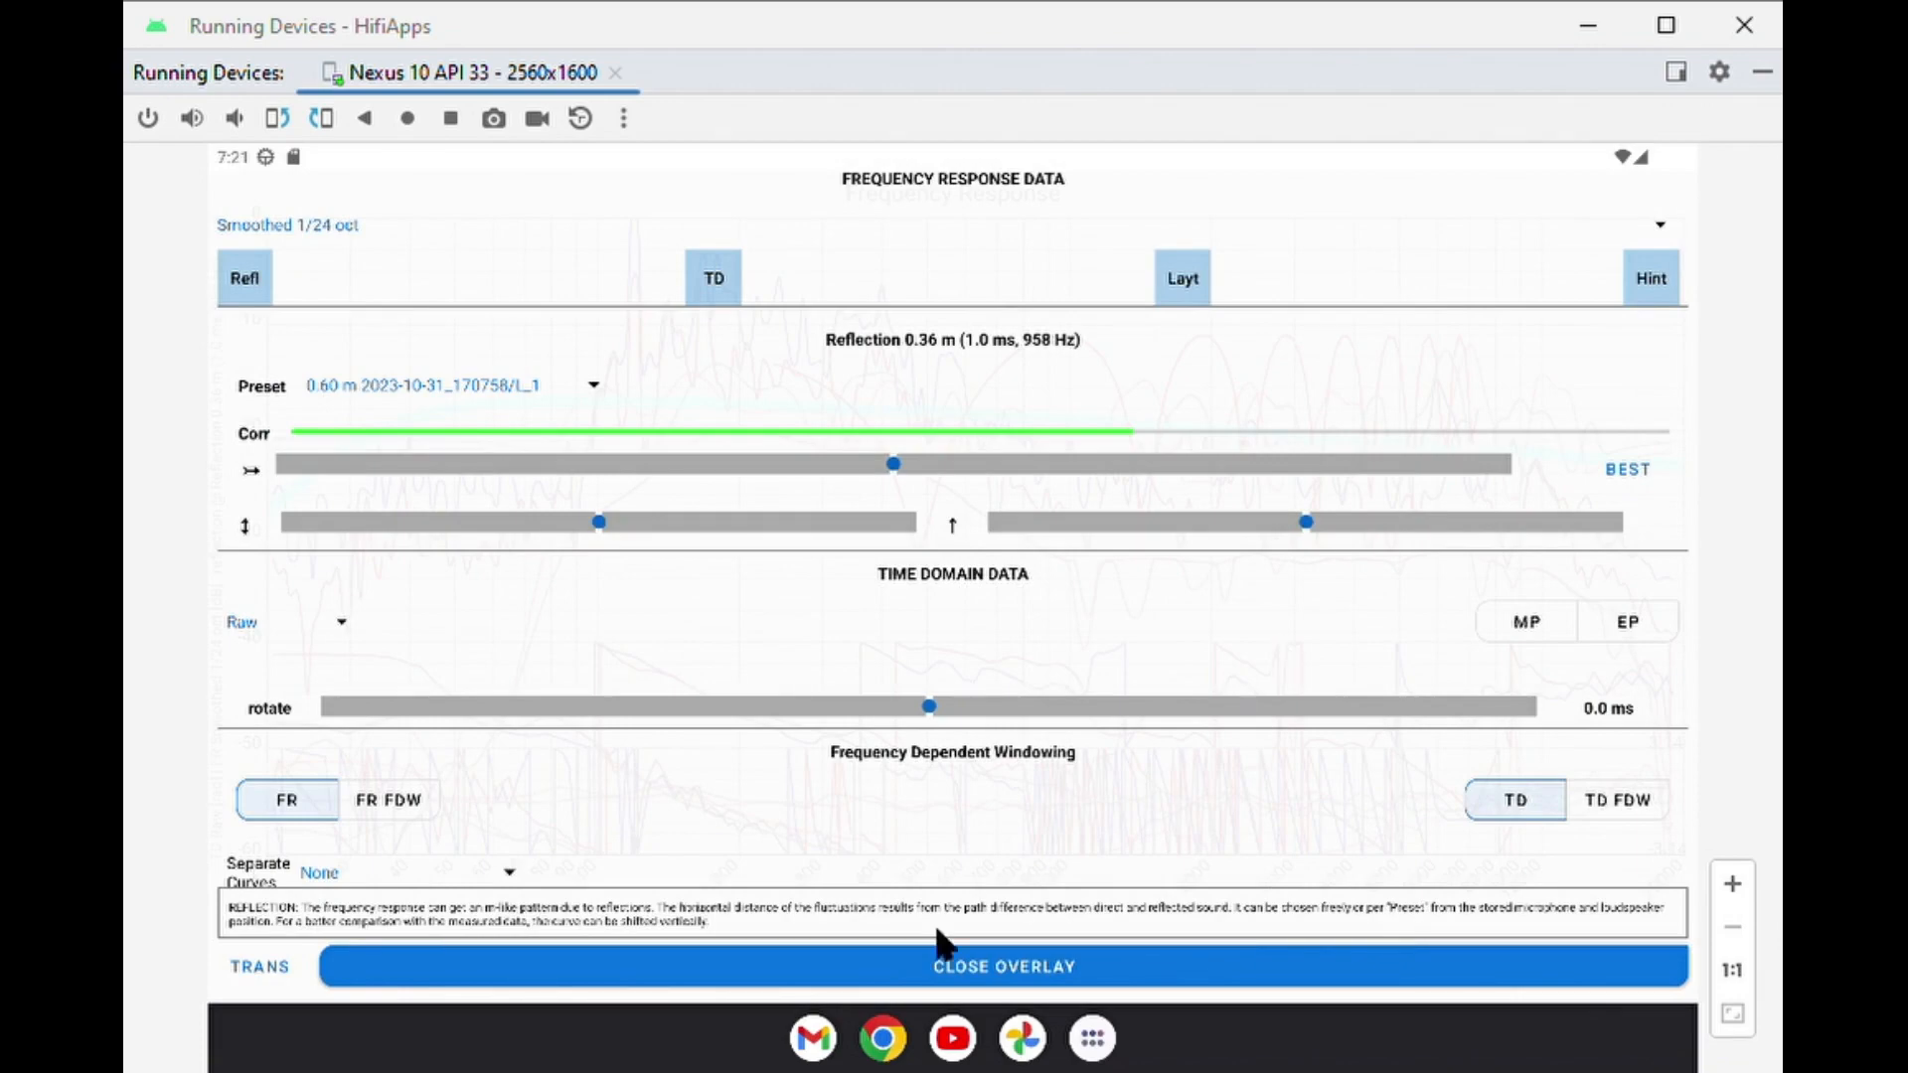
click(266, 967)
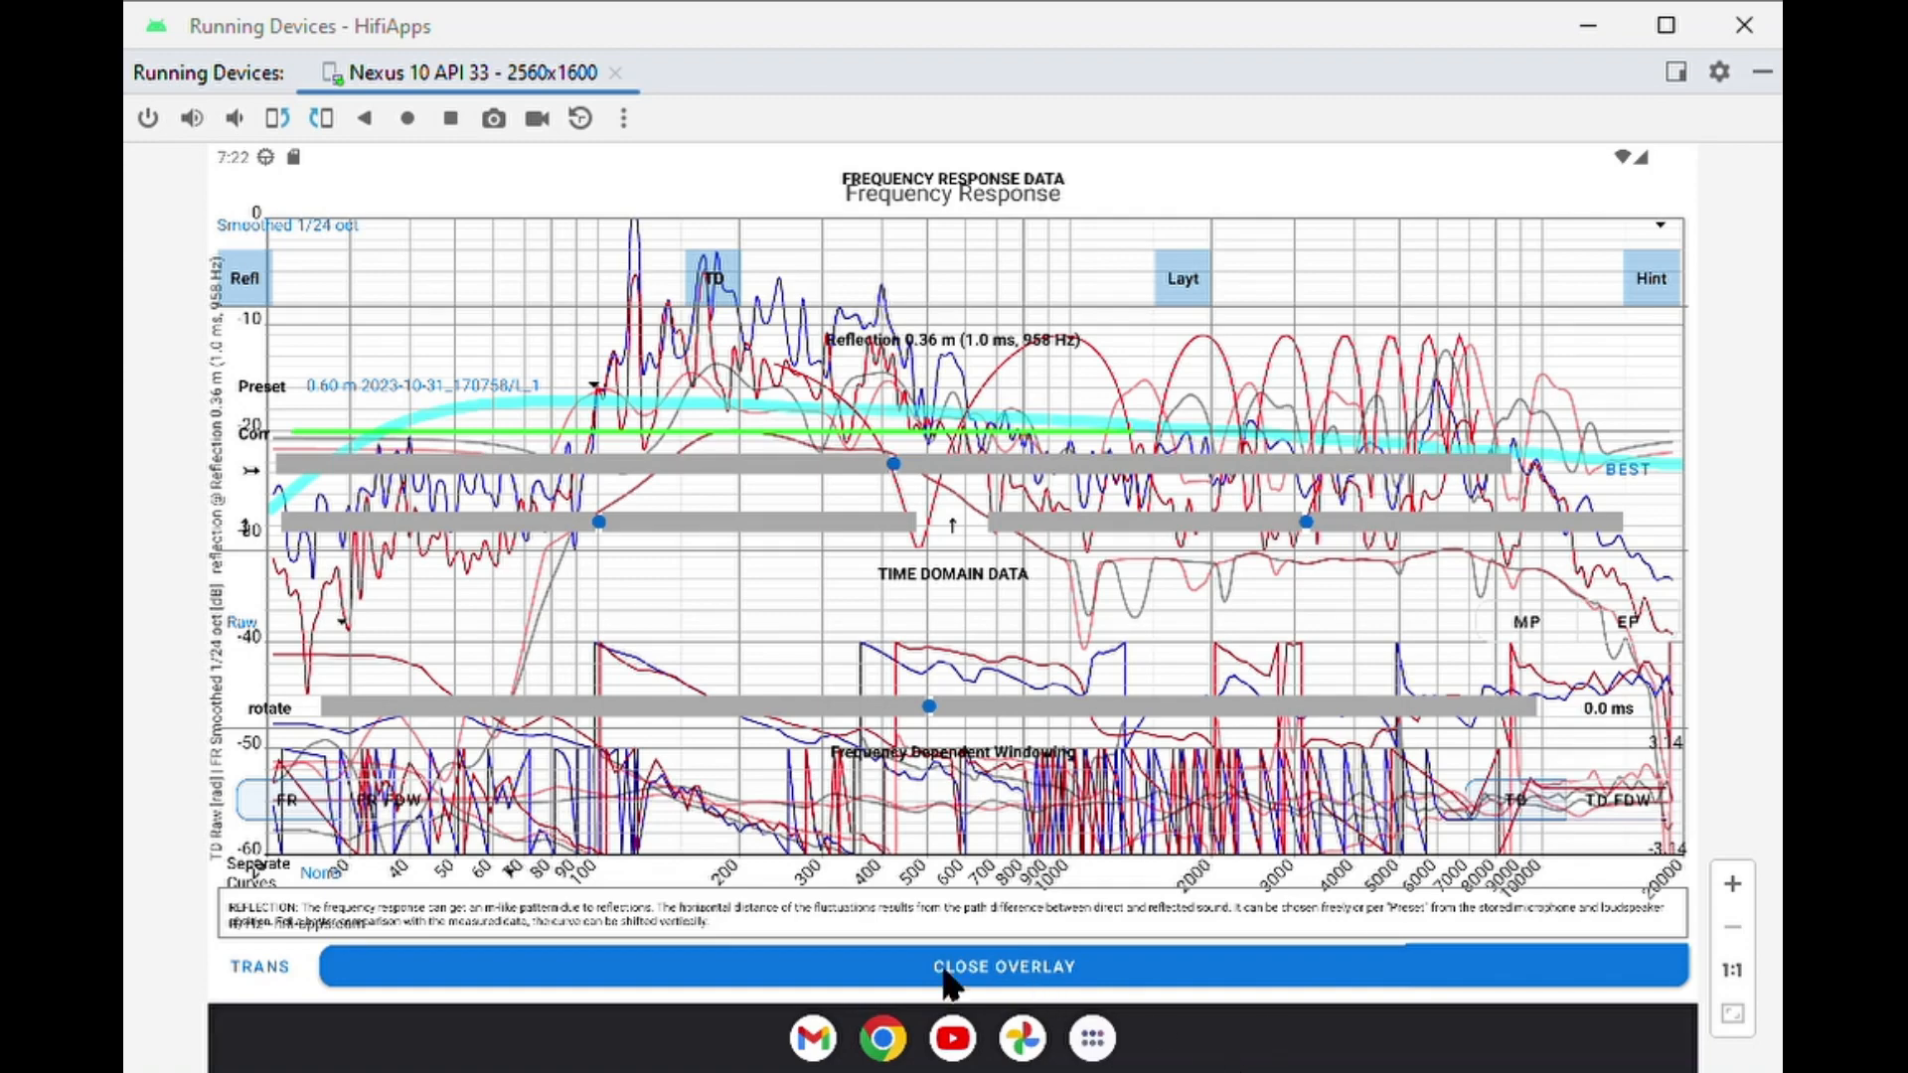
click(266, 974)
Review the target curve and layout options in the graph settings and close the overlay.
scroll(1162, 478, down, 10)
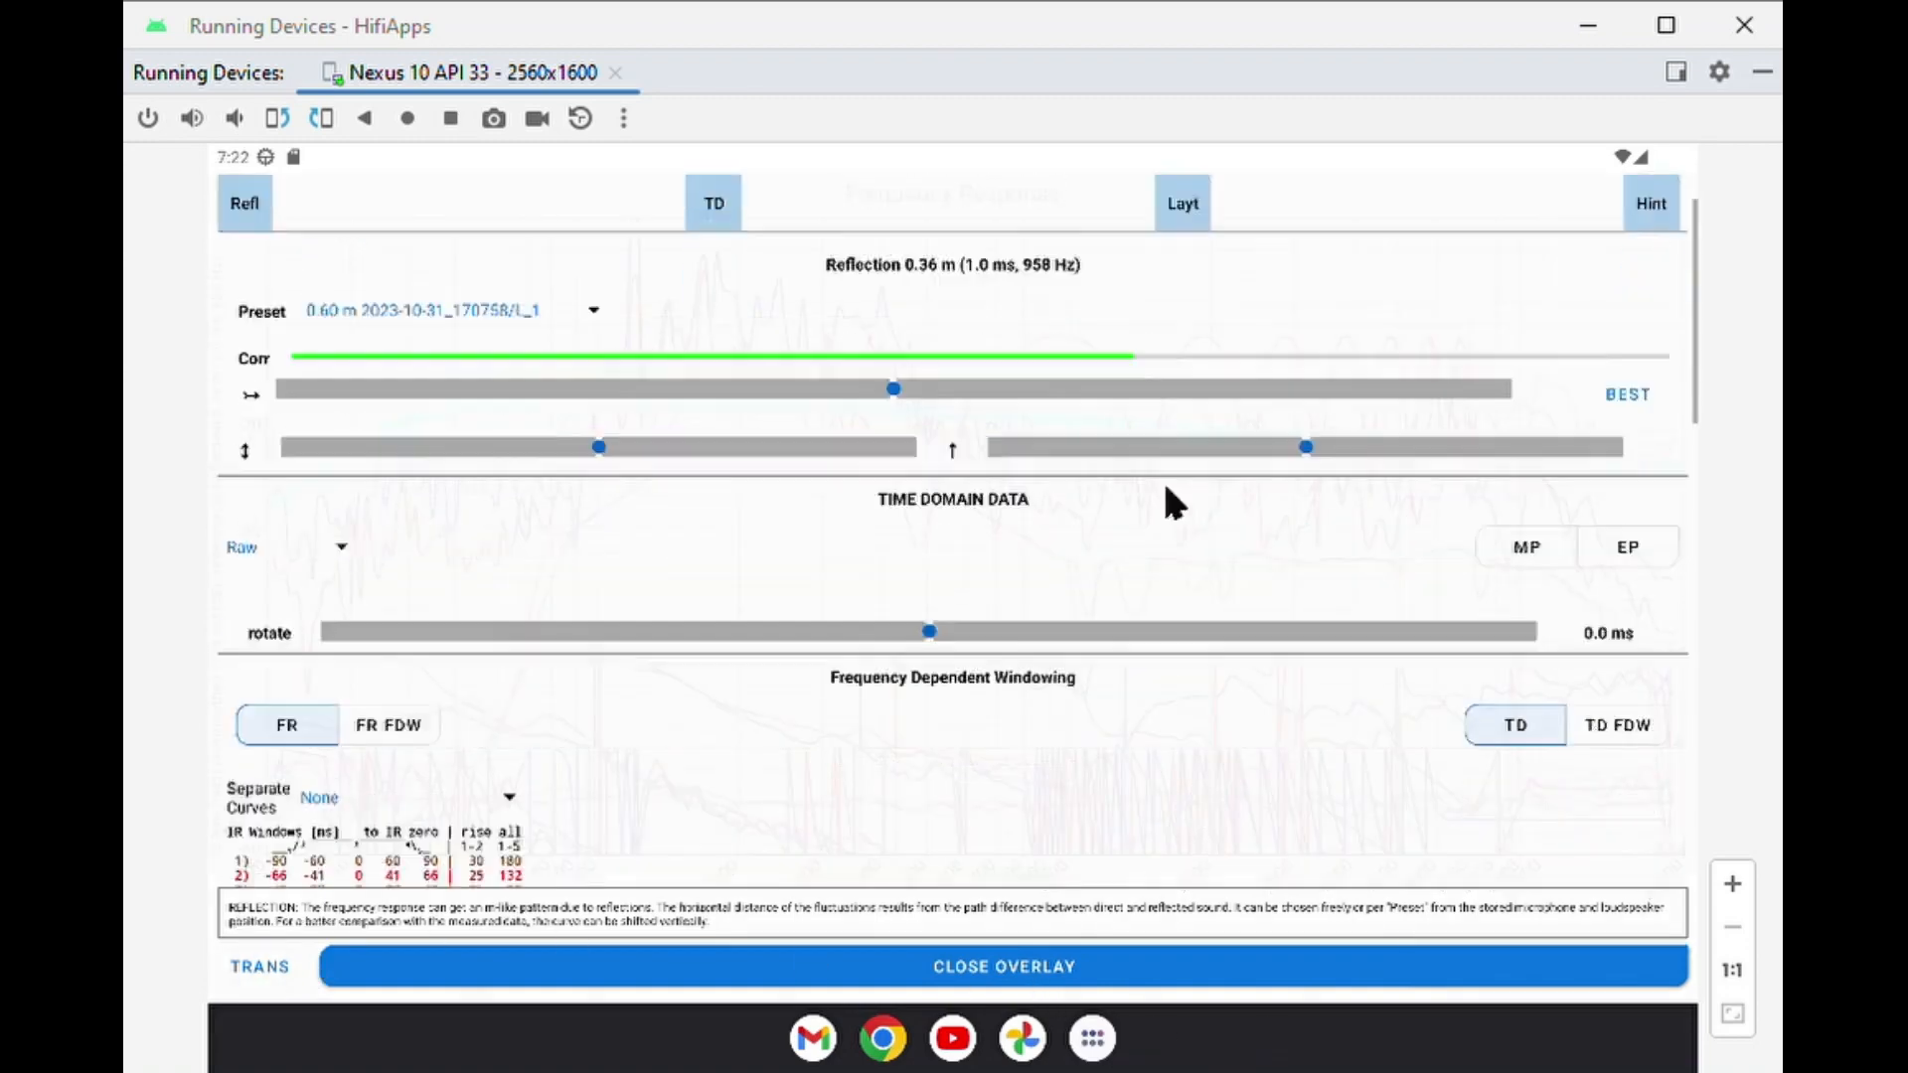
scroll(1083, 805, down, 5)
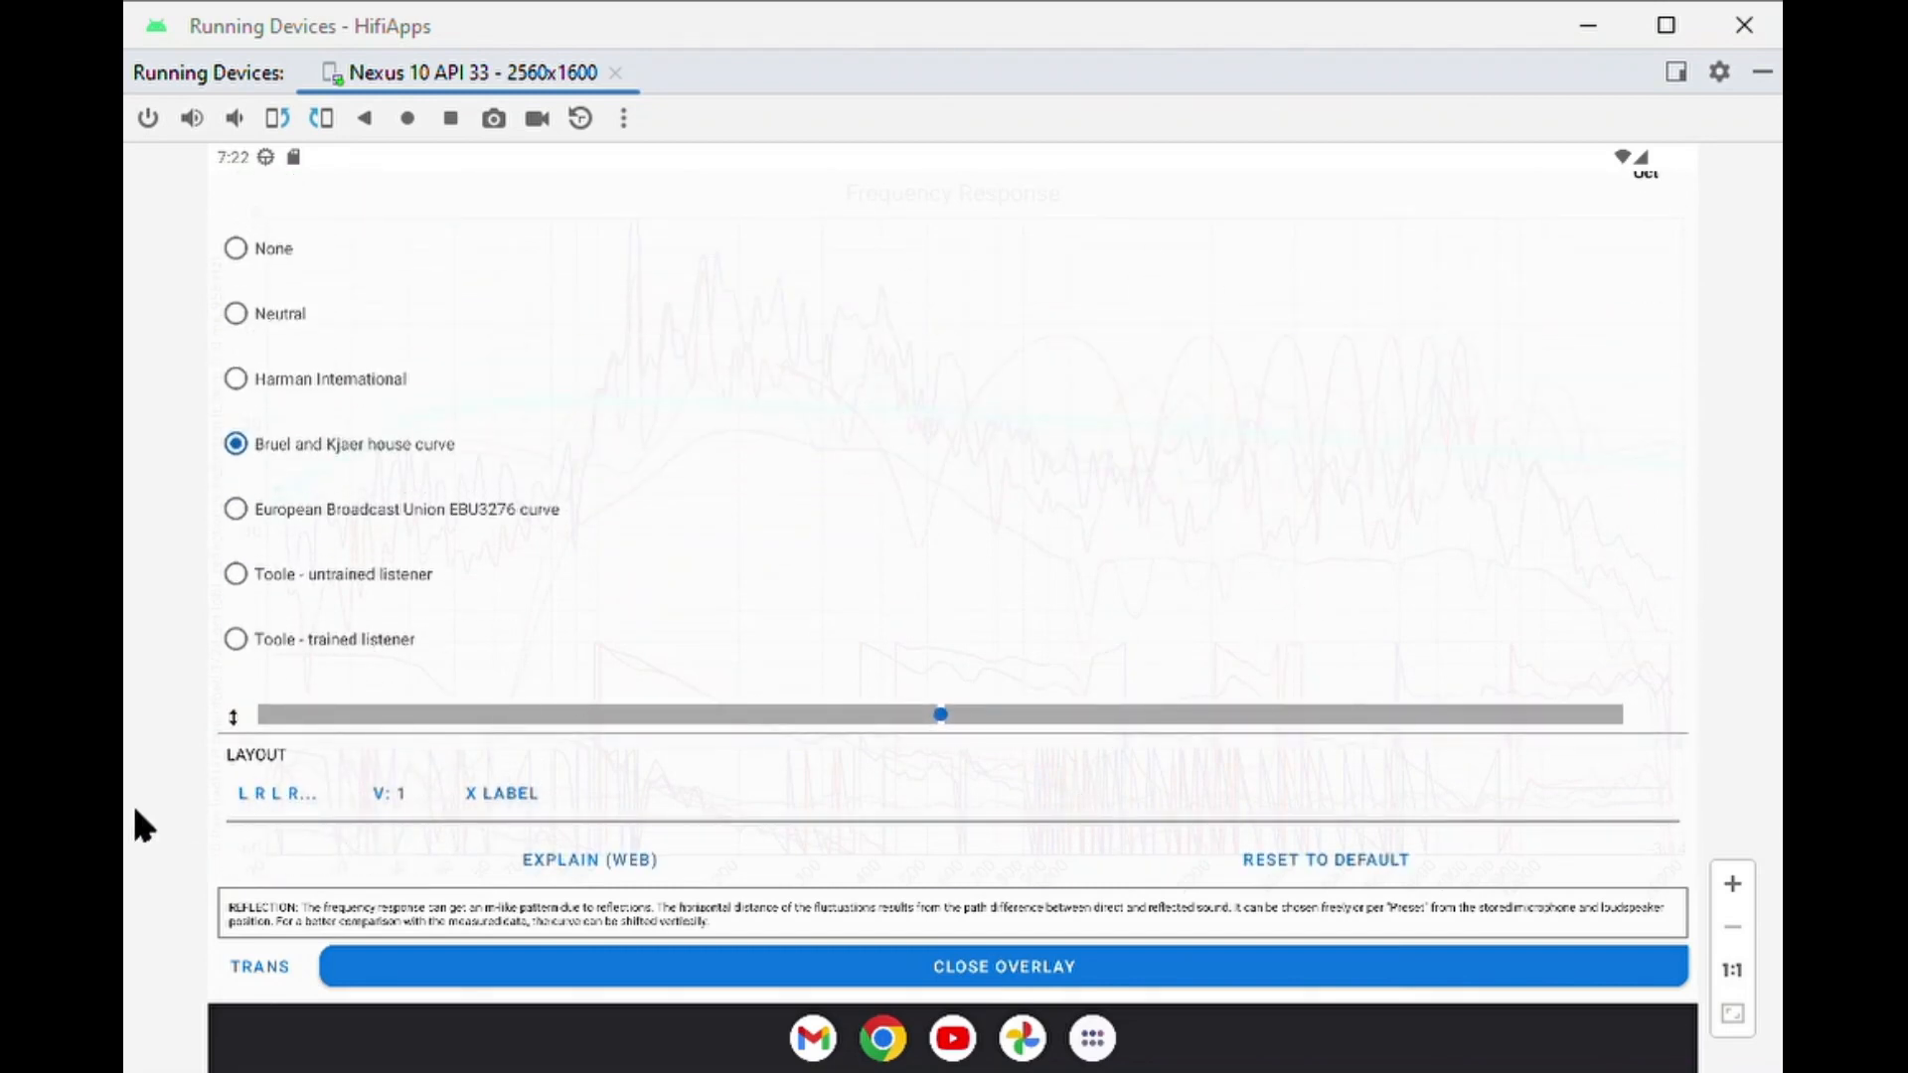
click(586, 969)
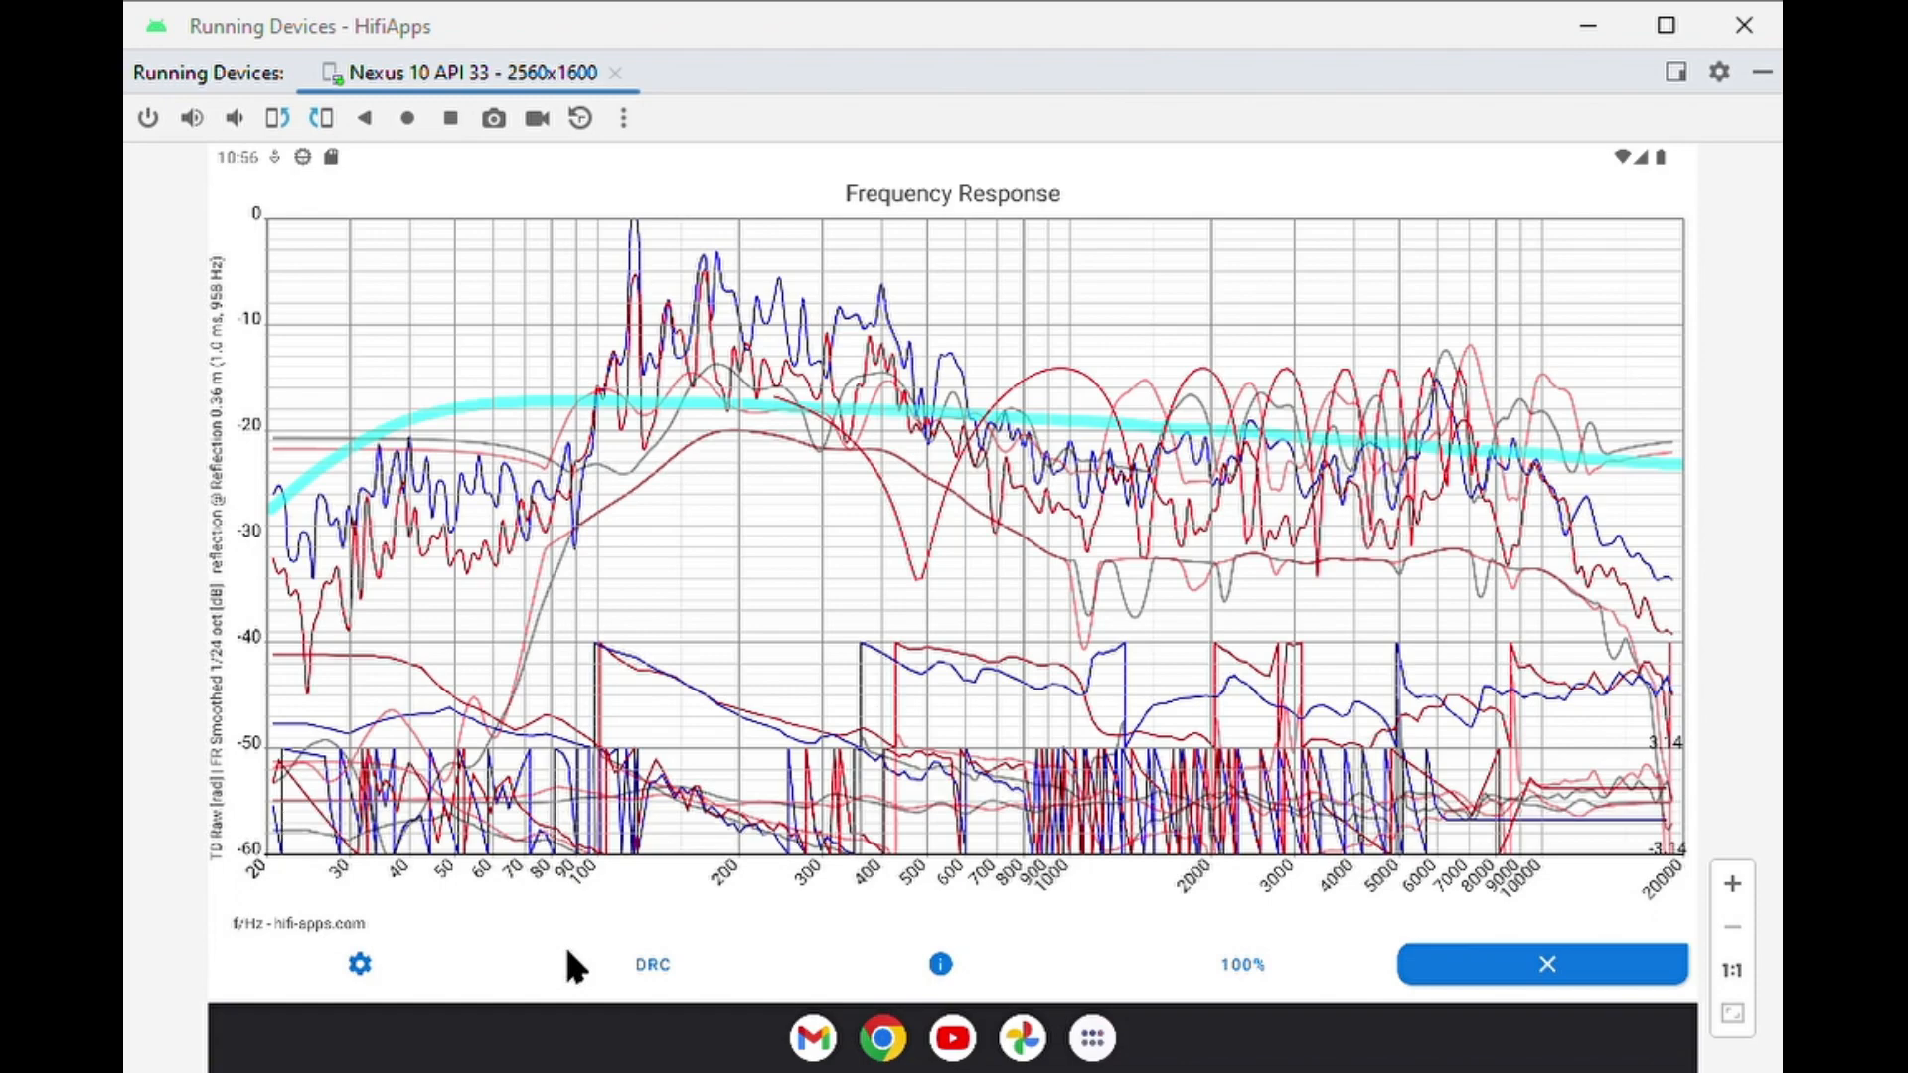
Hide the rarely used curves for the DRC settings and briefly show the raw frequency response in bold for comparison.
click(654, 969)
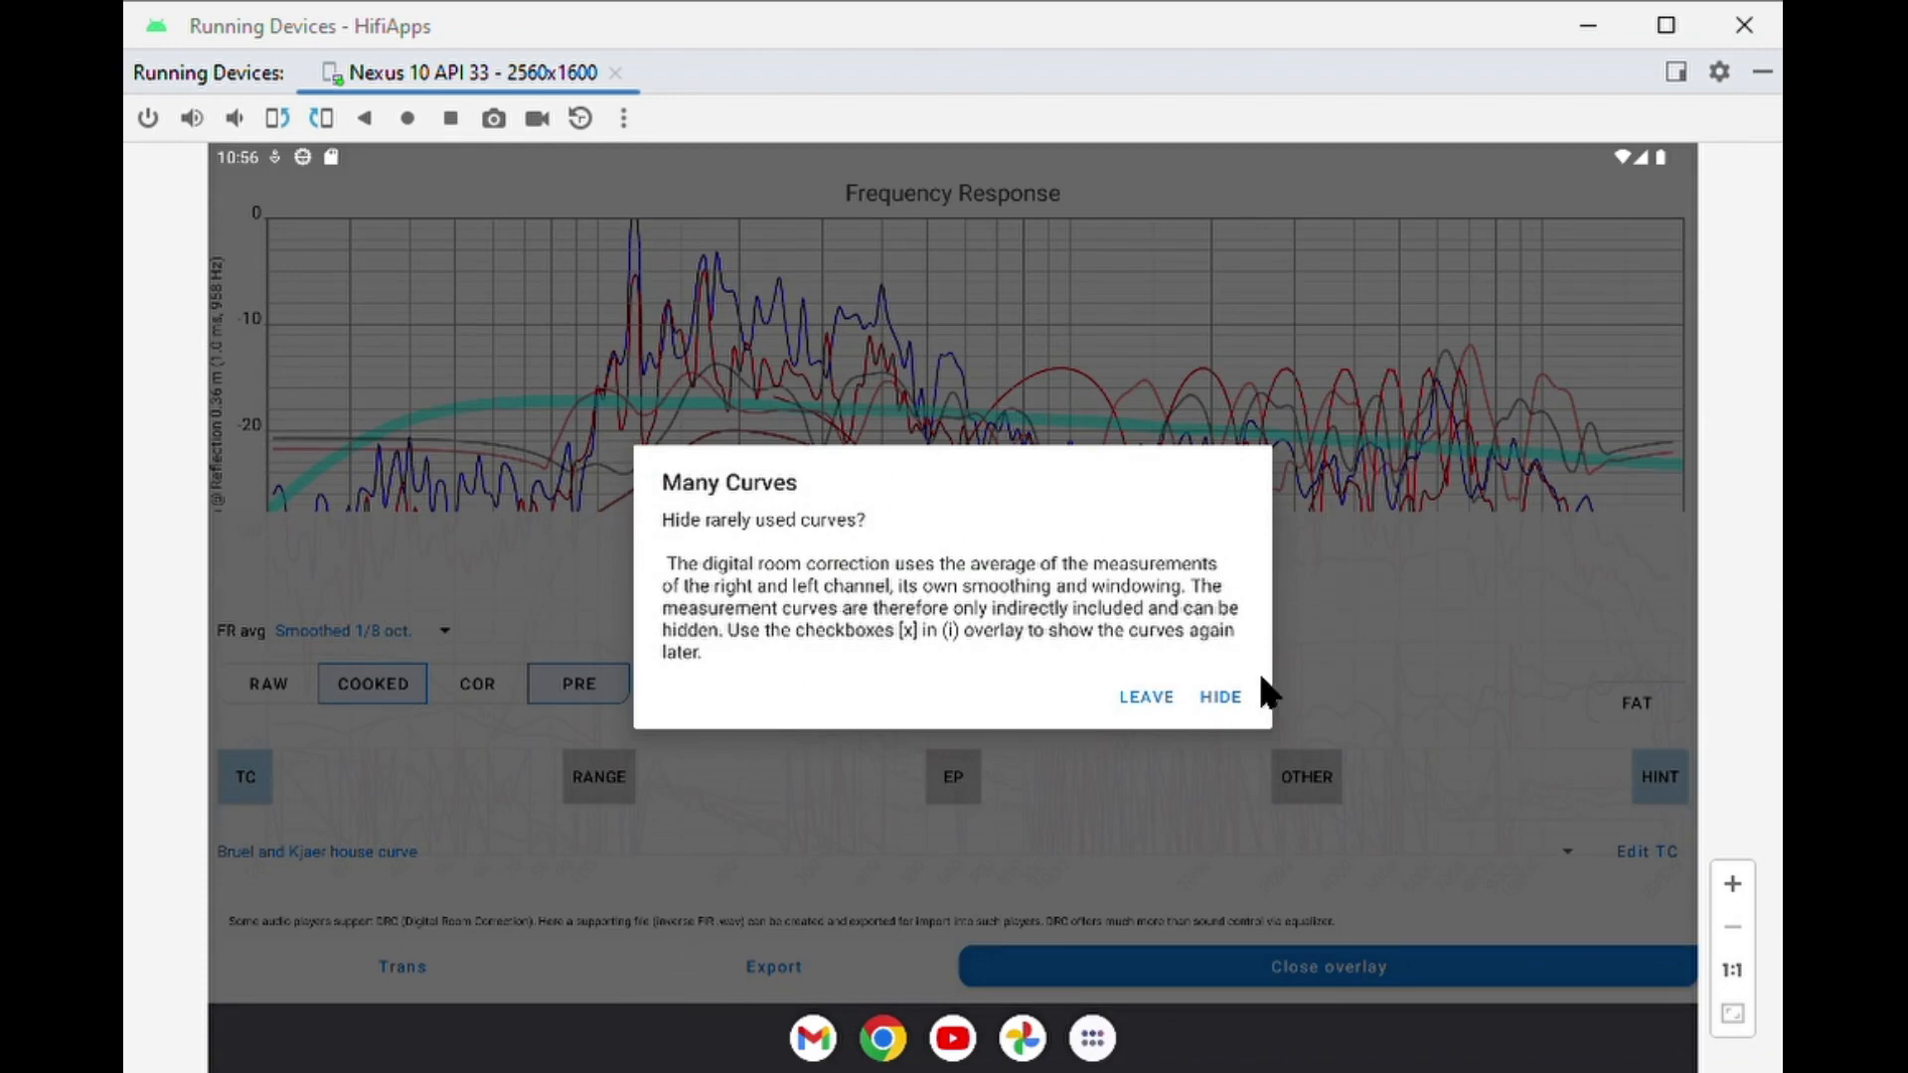
click(1220, 697)
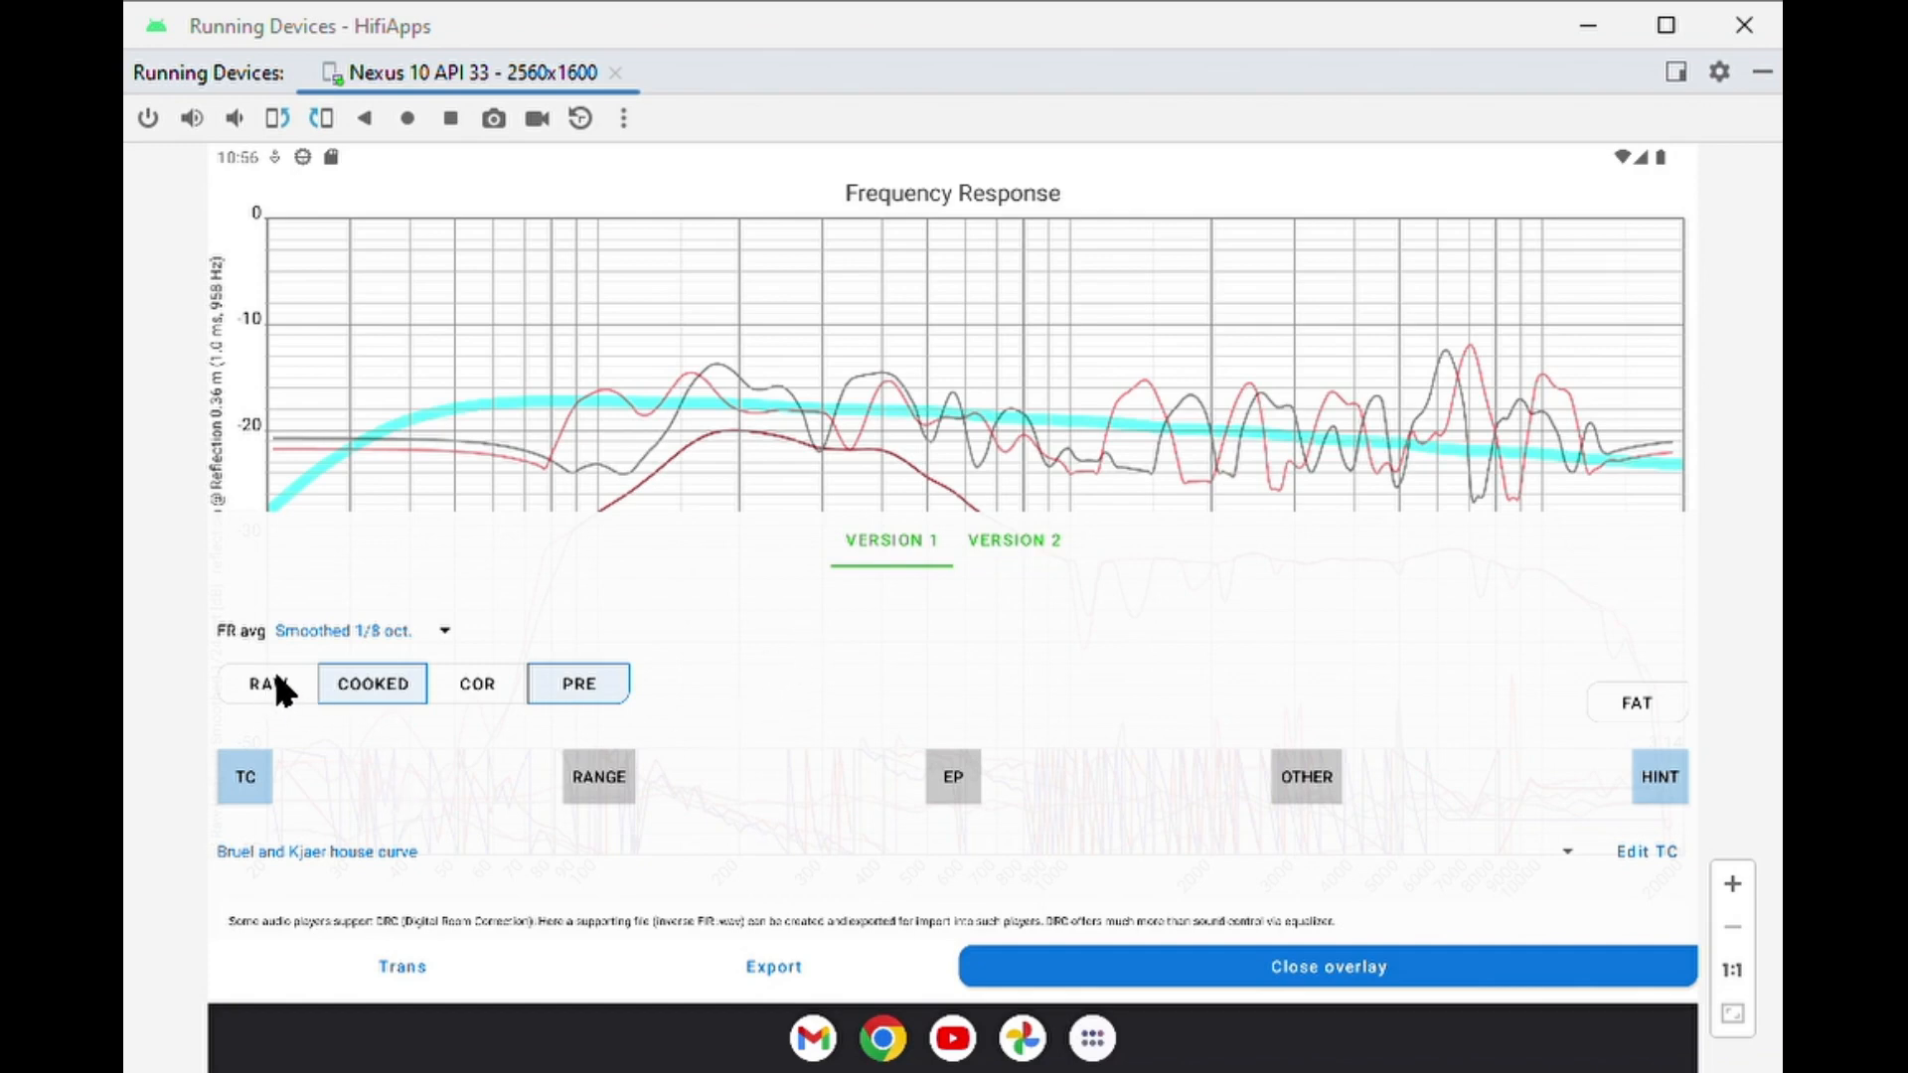
click(1640, 698)
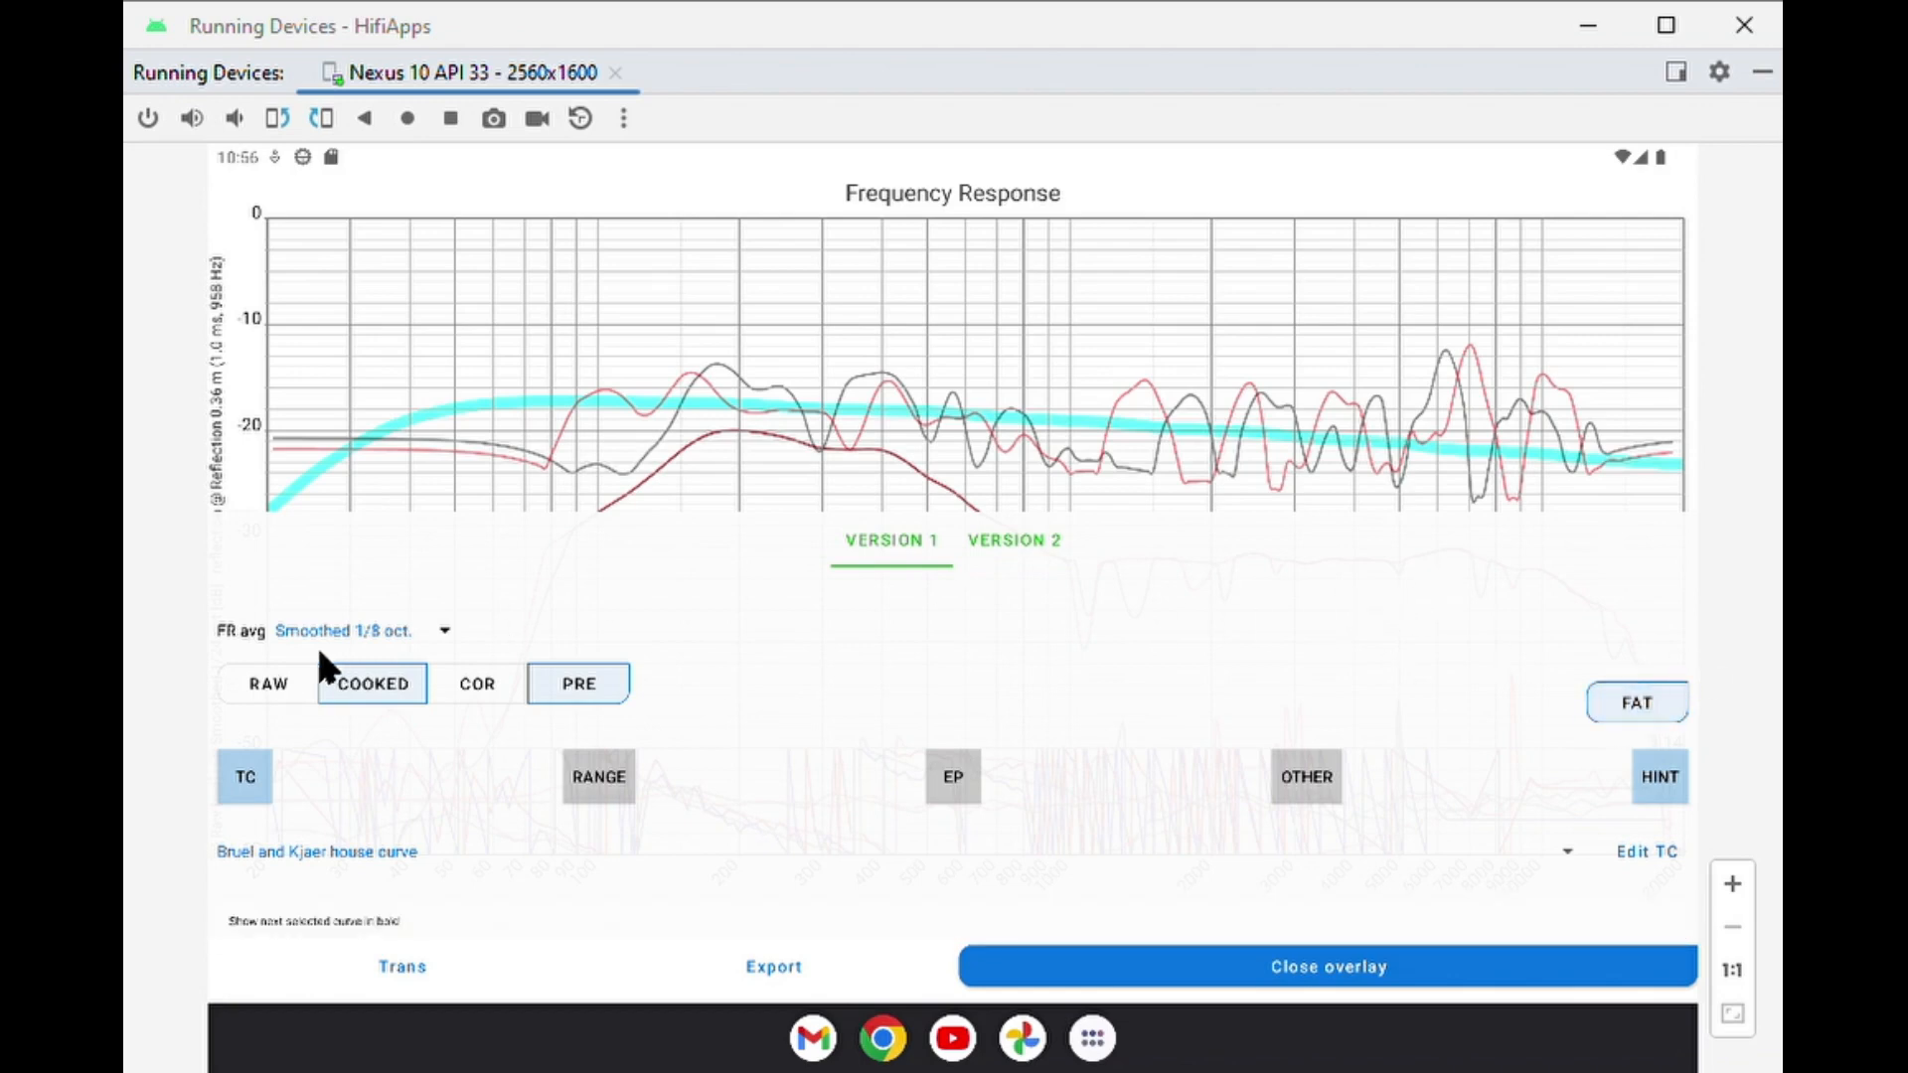
click(263, 695)
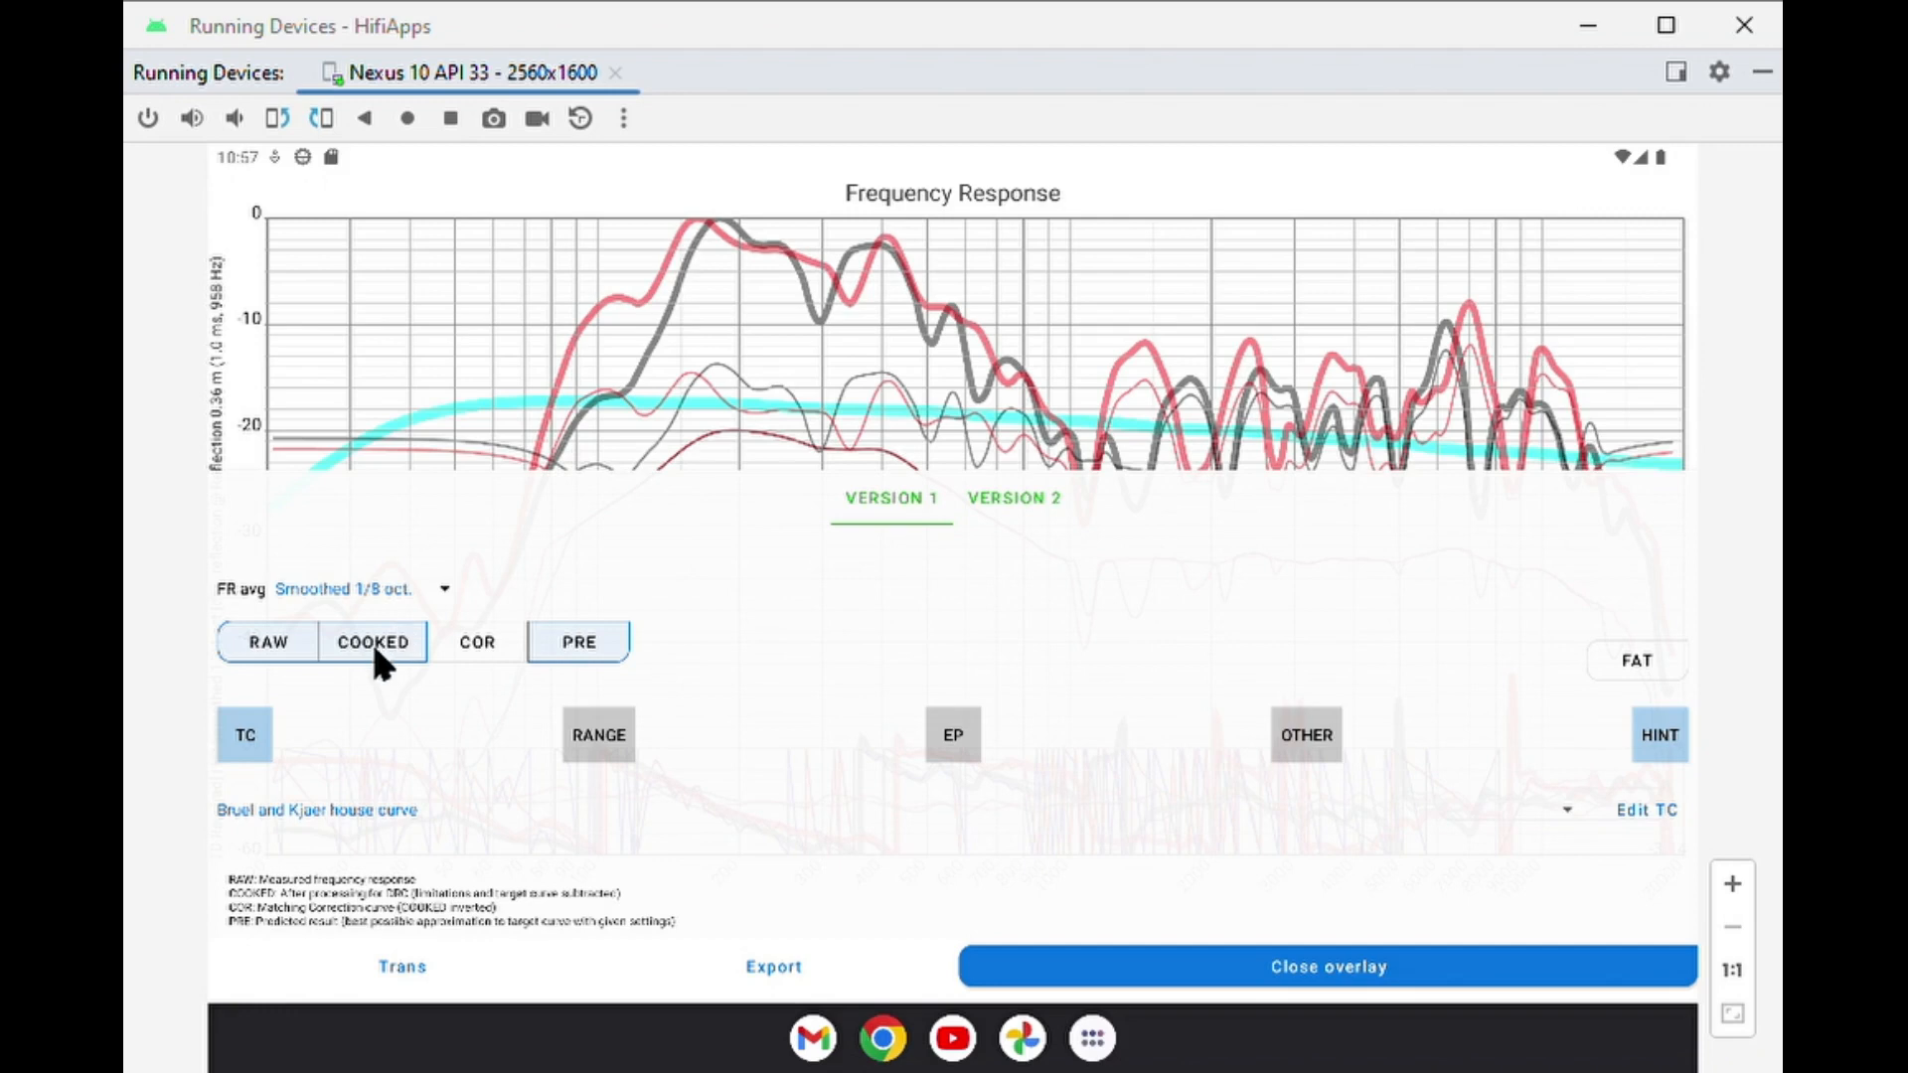
click(262, 642)
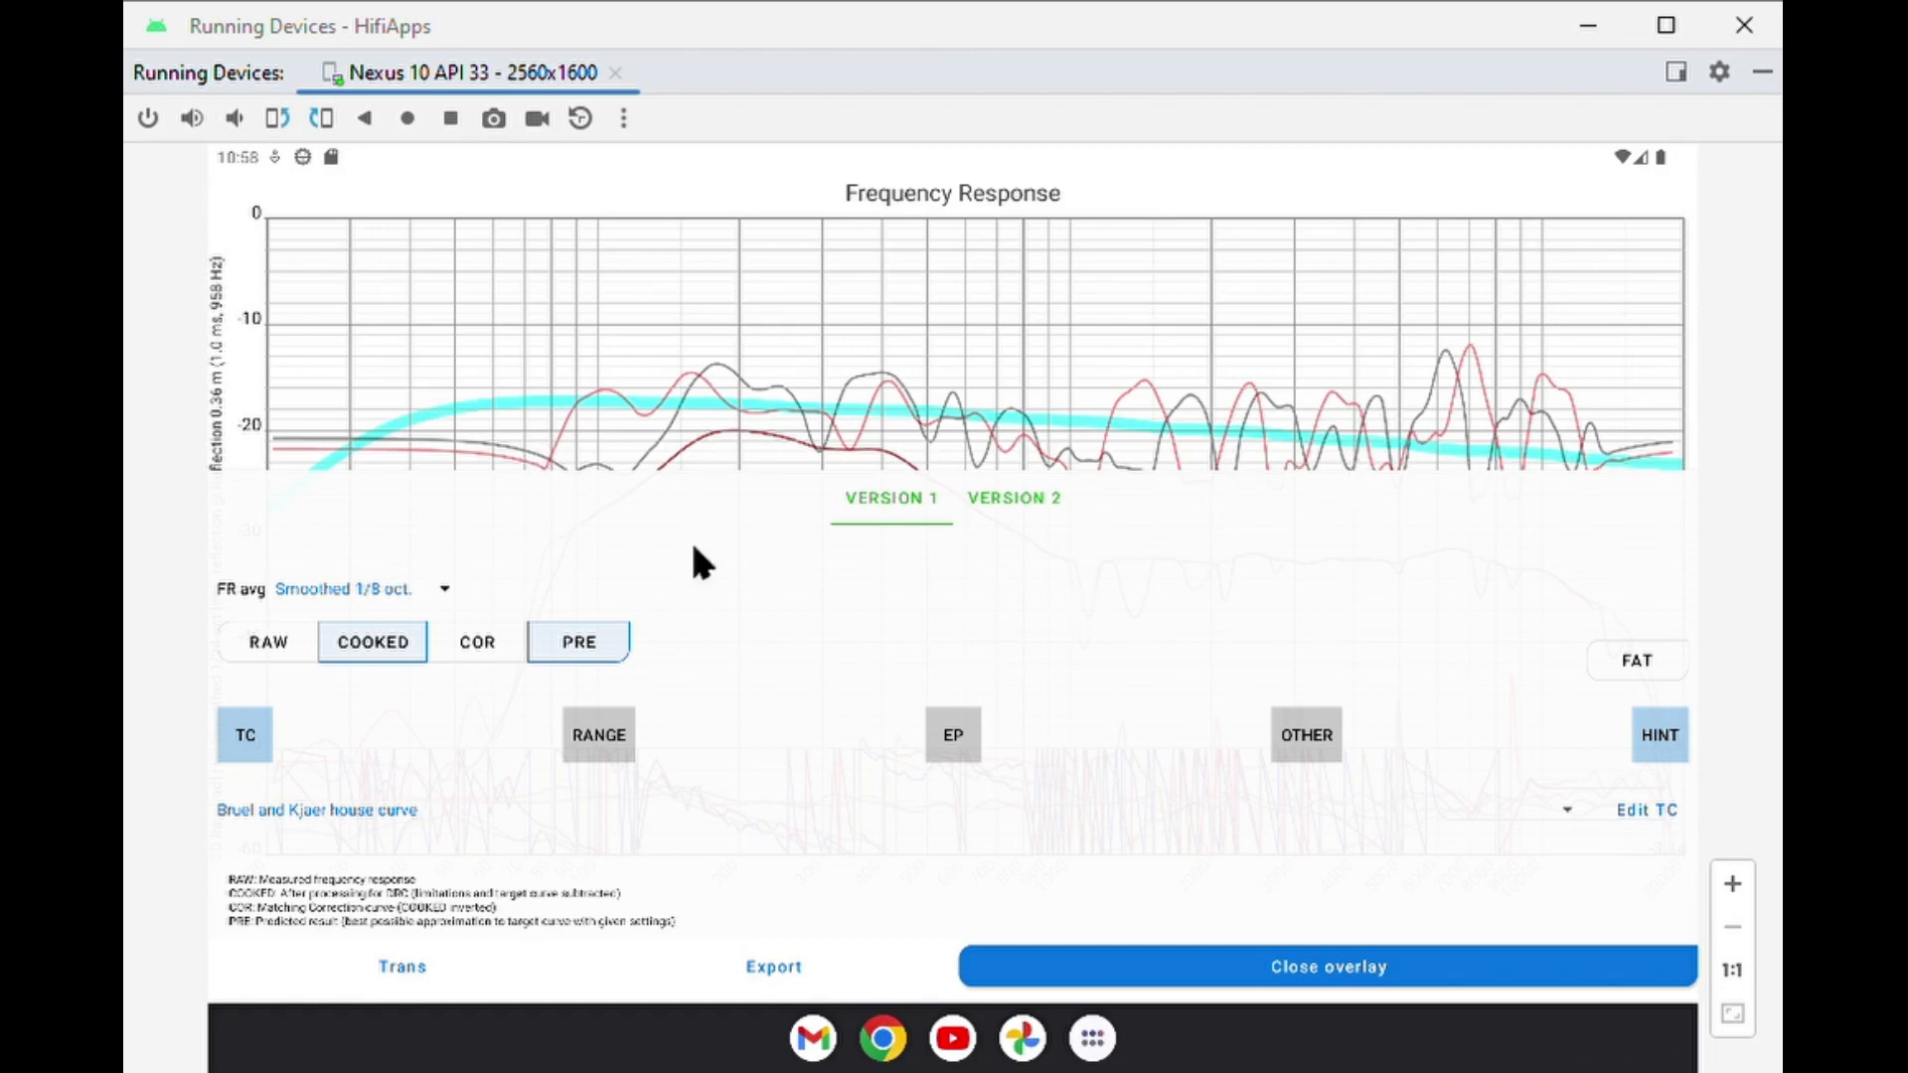
Show the correction curve instead of the cooked curve, and redisplay the predicted result curve in bold.
click(470, 657)
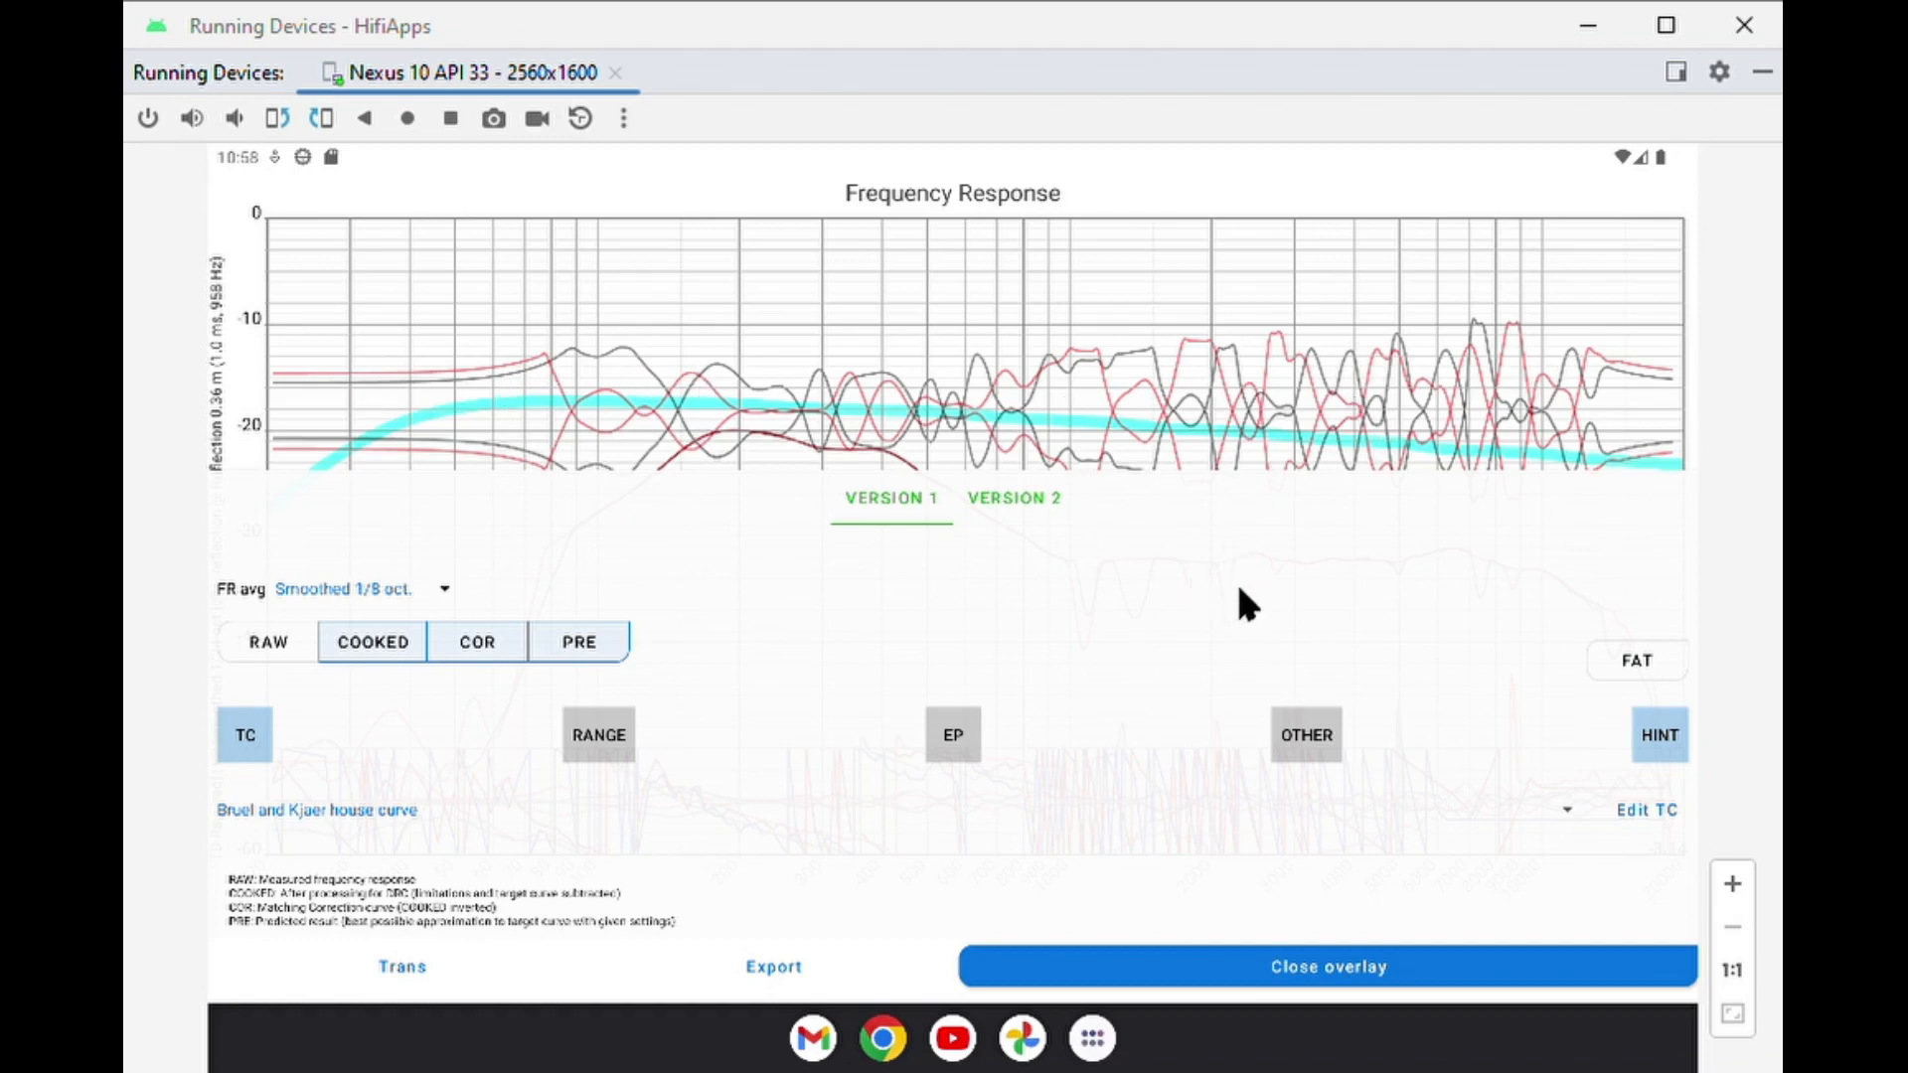
click(378, 643)
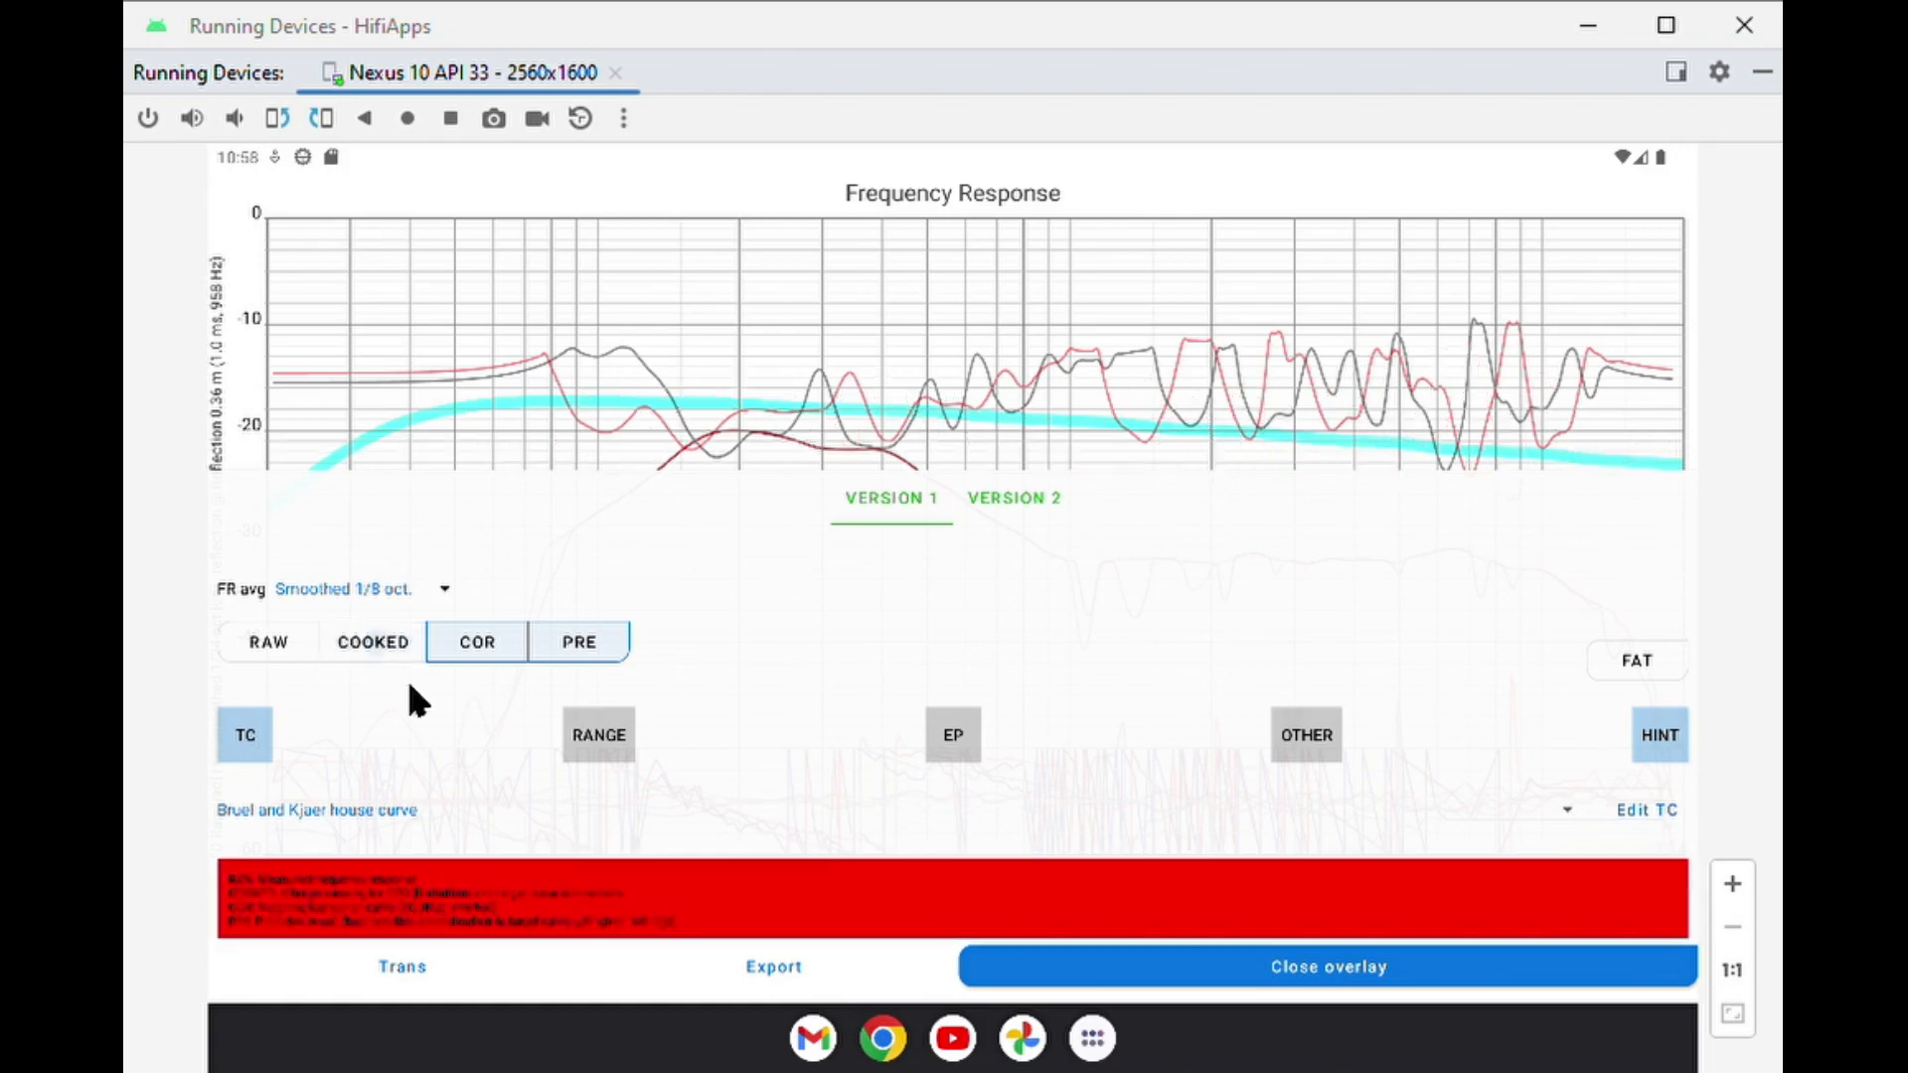
click(611, 644)
click(1637, 662)
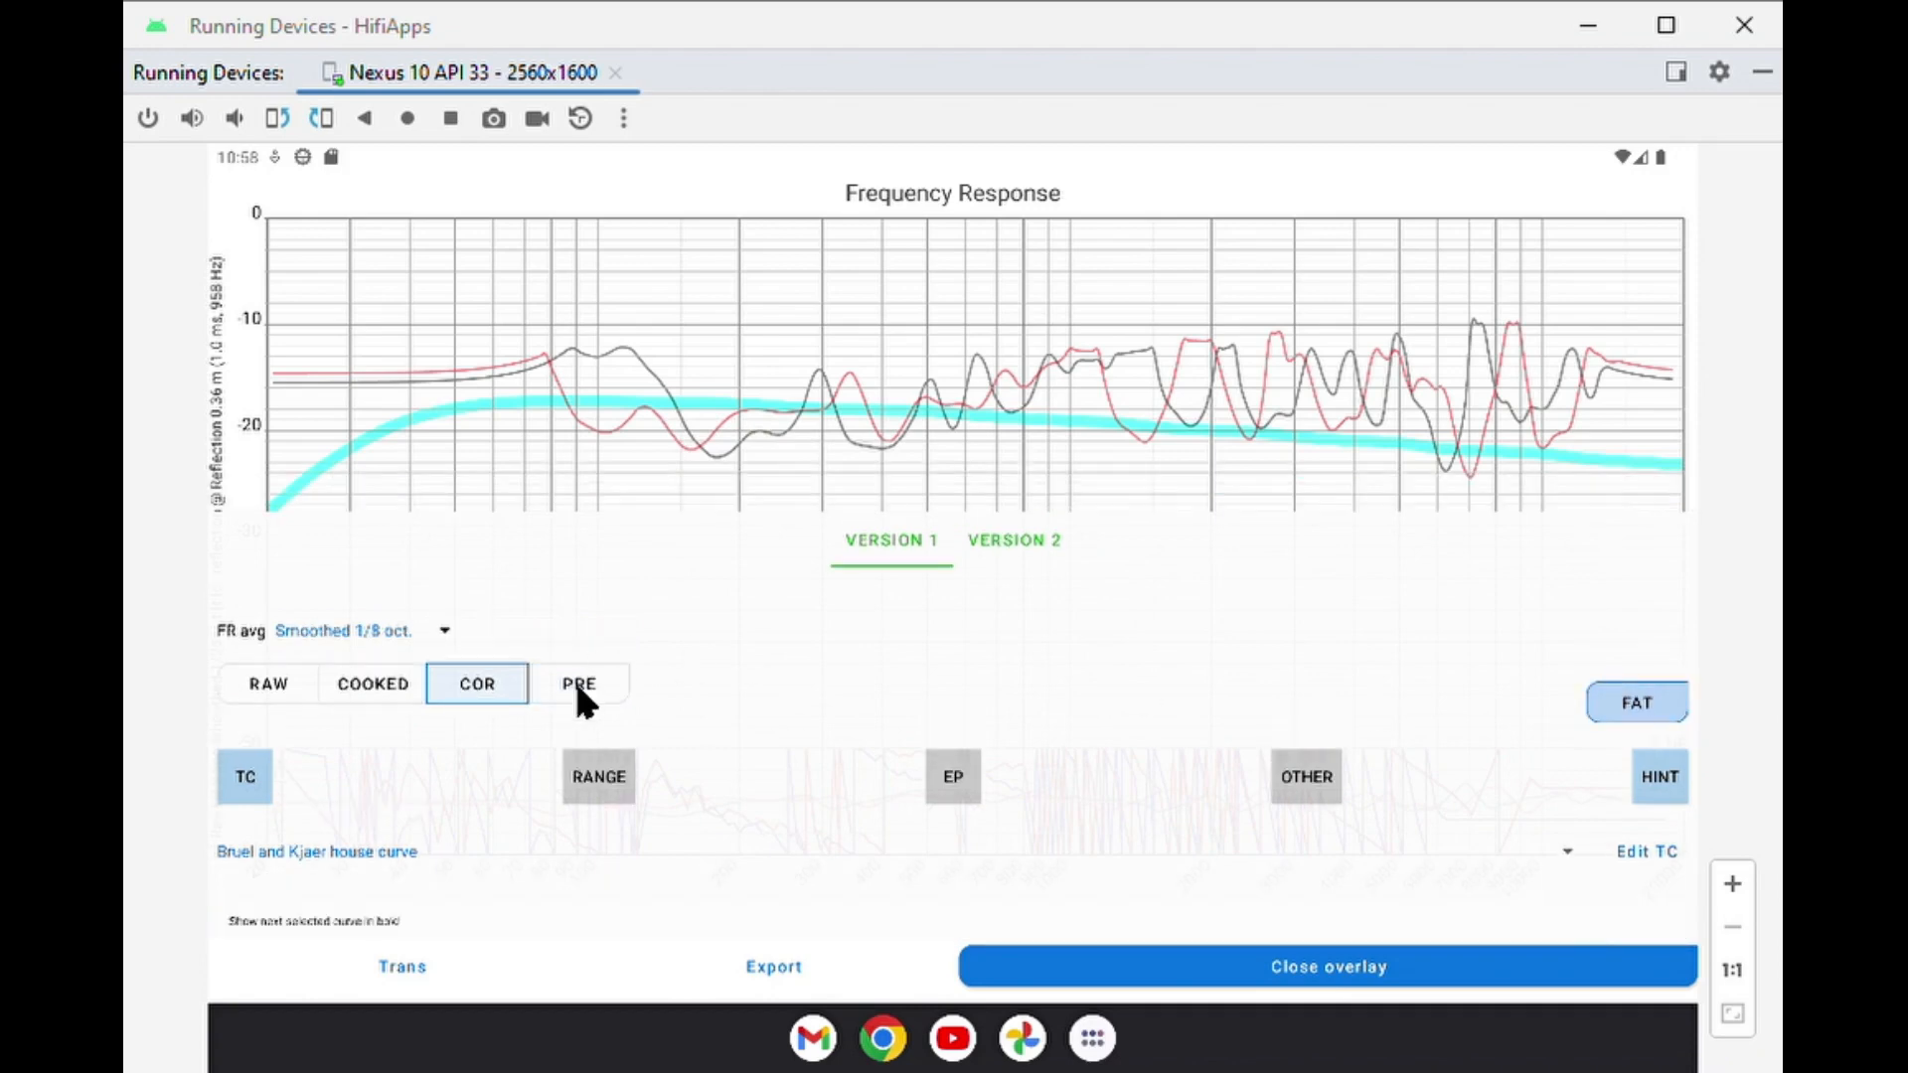
click(579, 646)
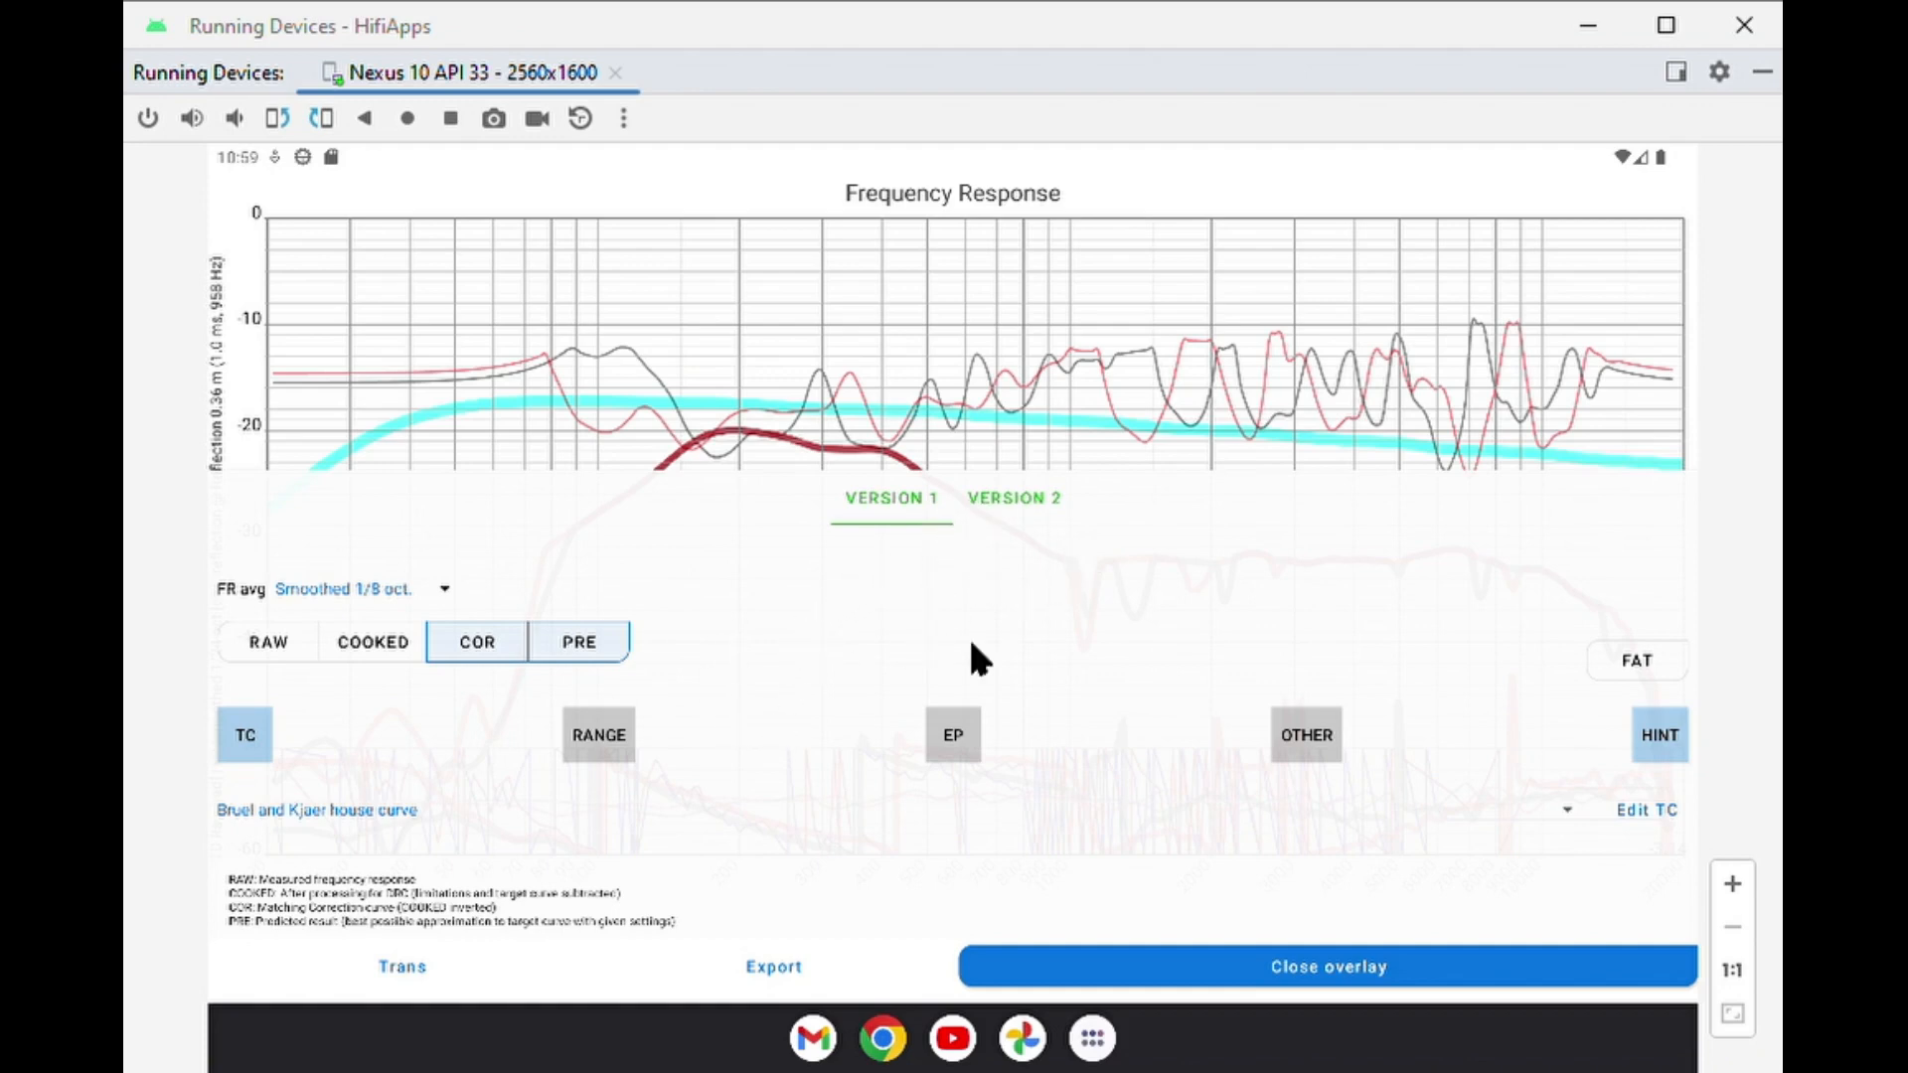
Set the DRC correction strength to 1 in the range settings and check the curves through the transparent overlay.
click(617, 740)
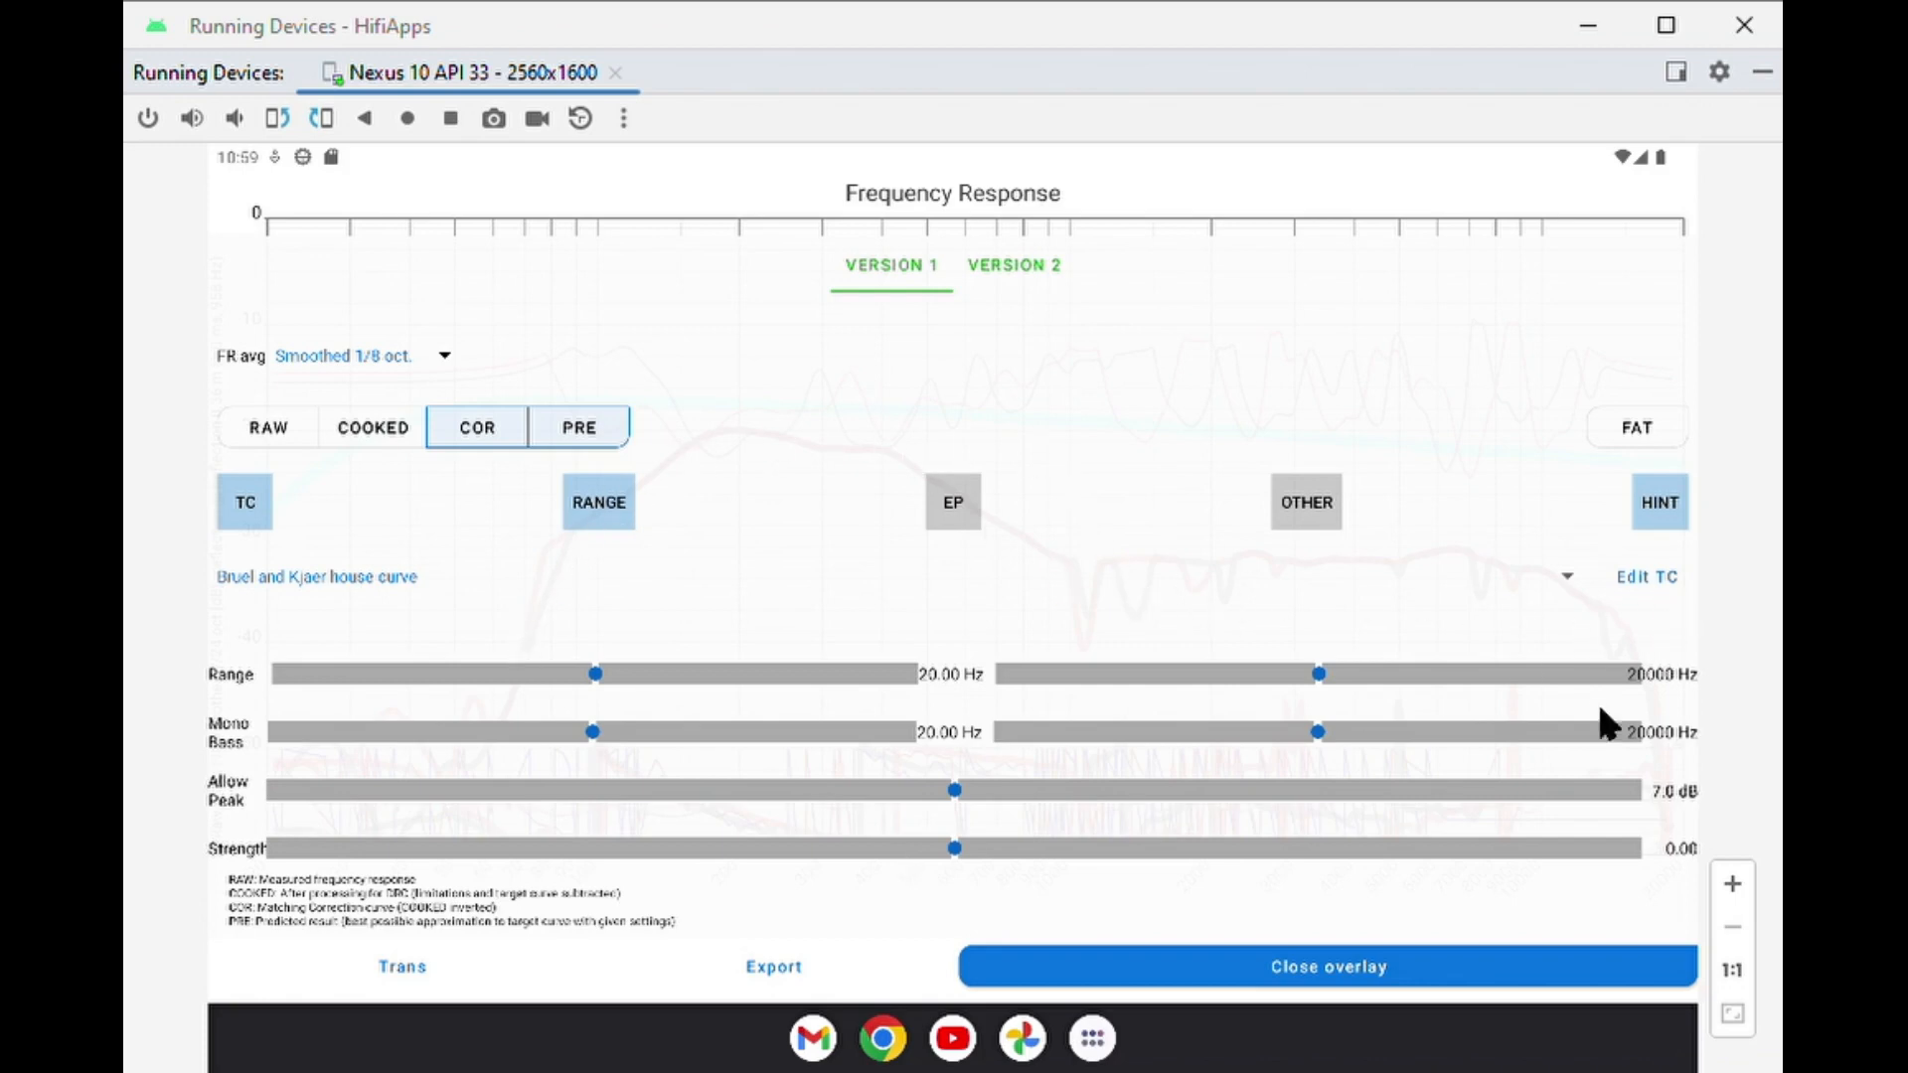
click(1670, 846)
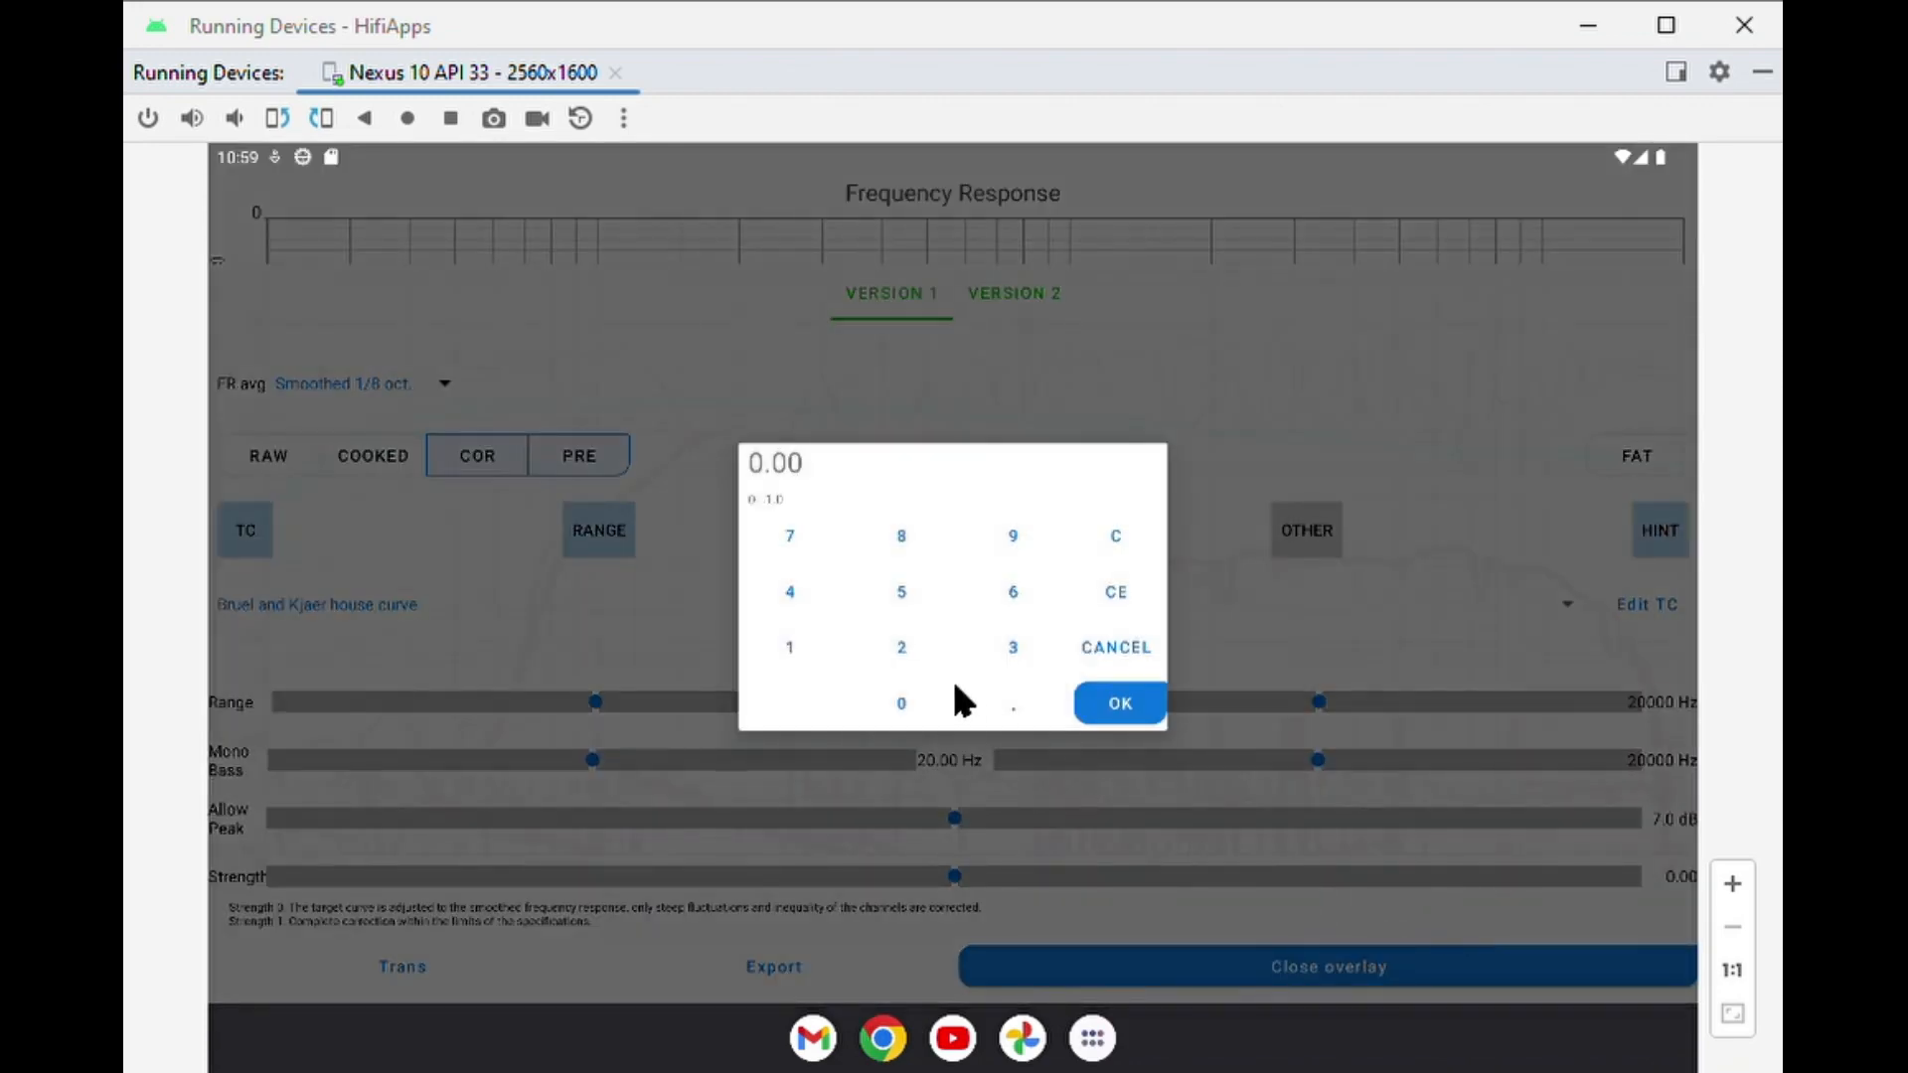
click(785, 640)
click(1121, 702)
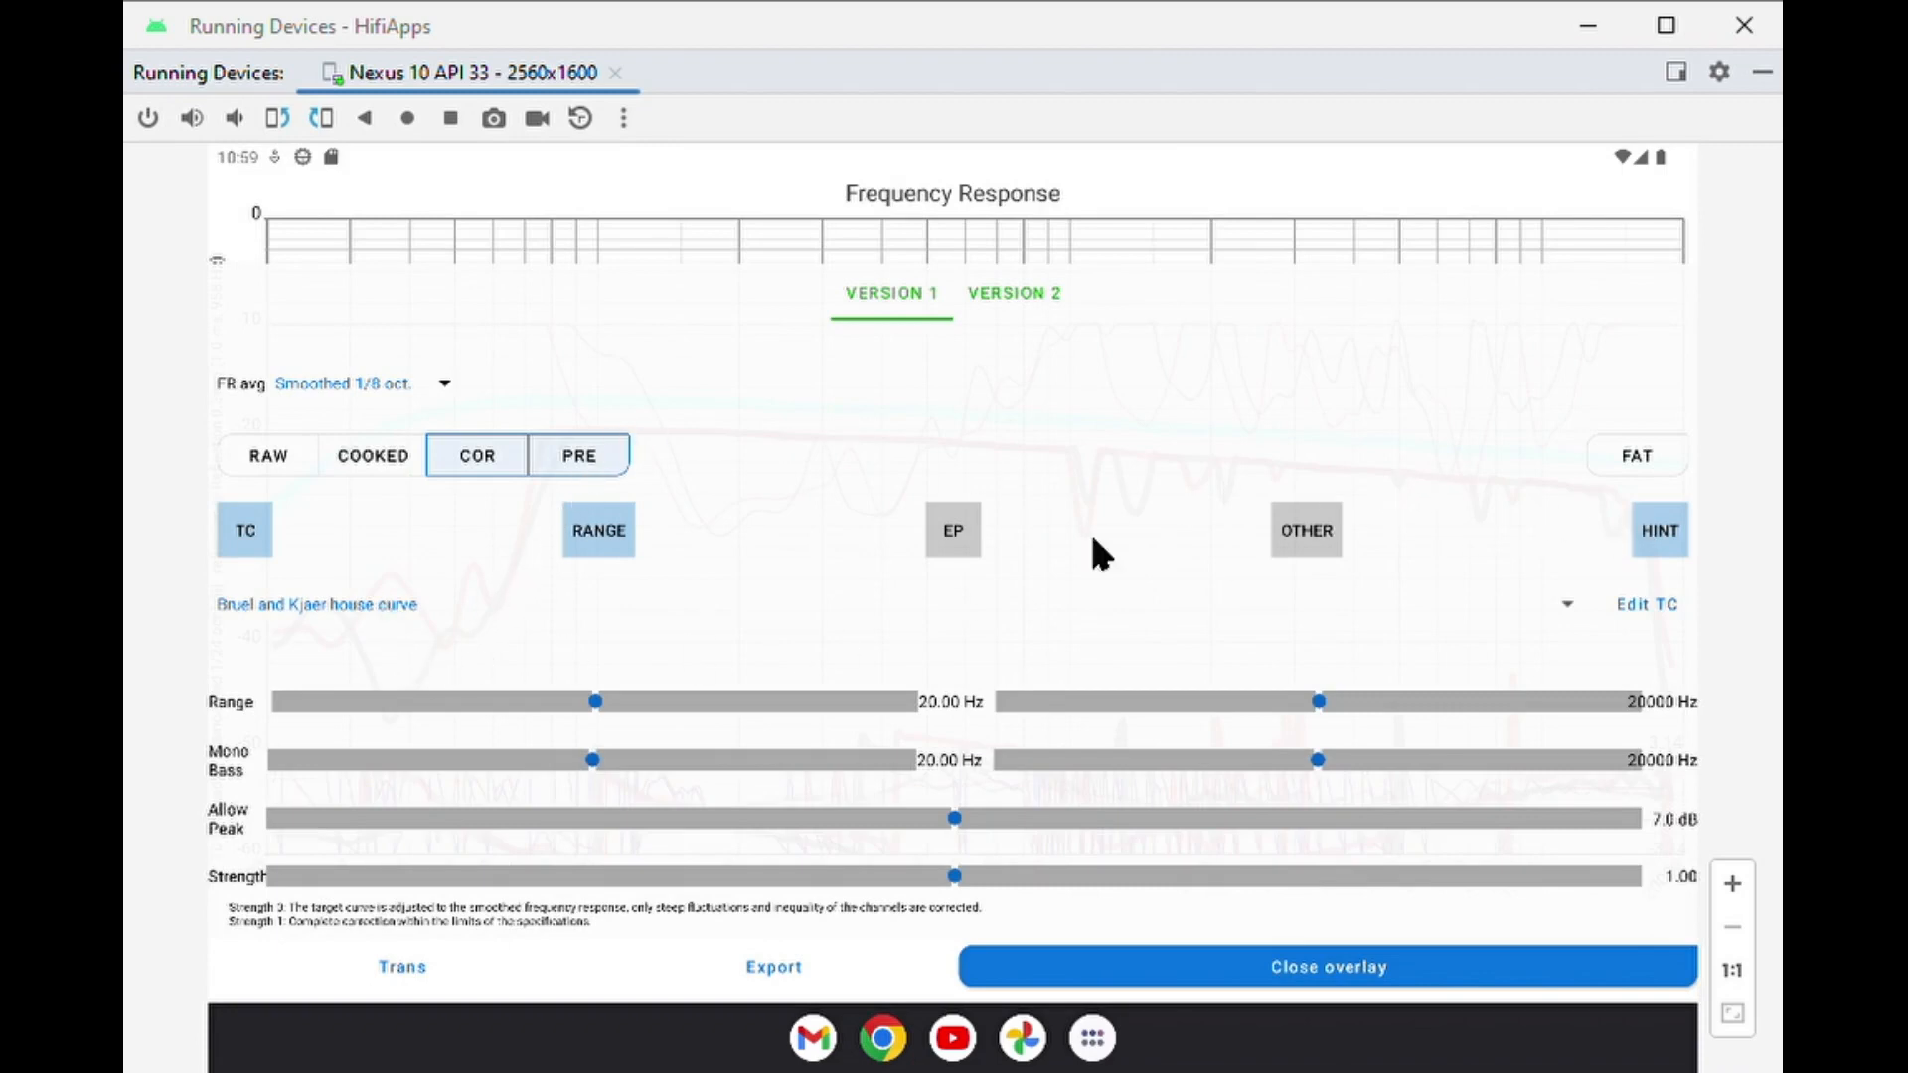
click(390, 975)
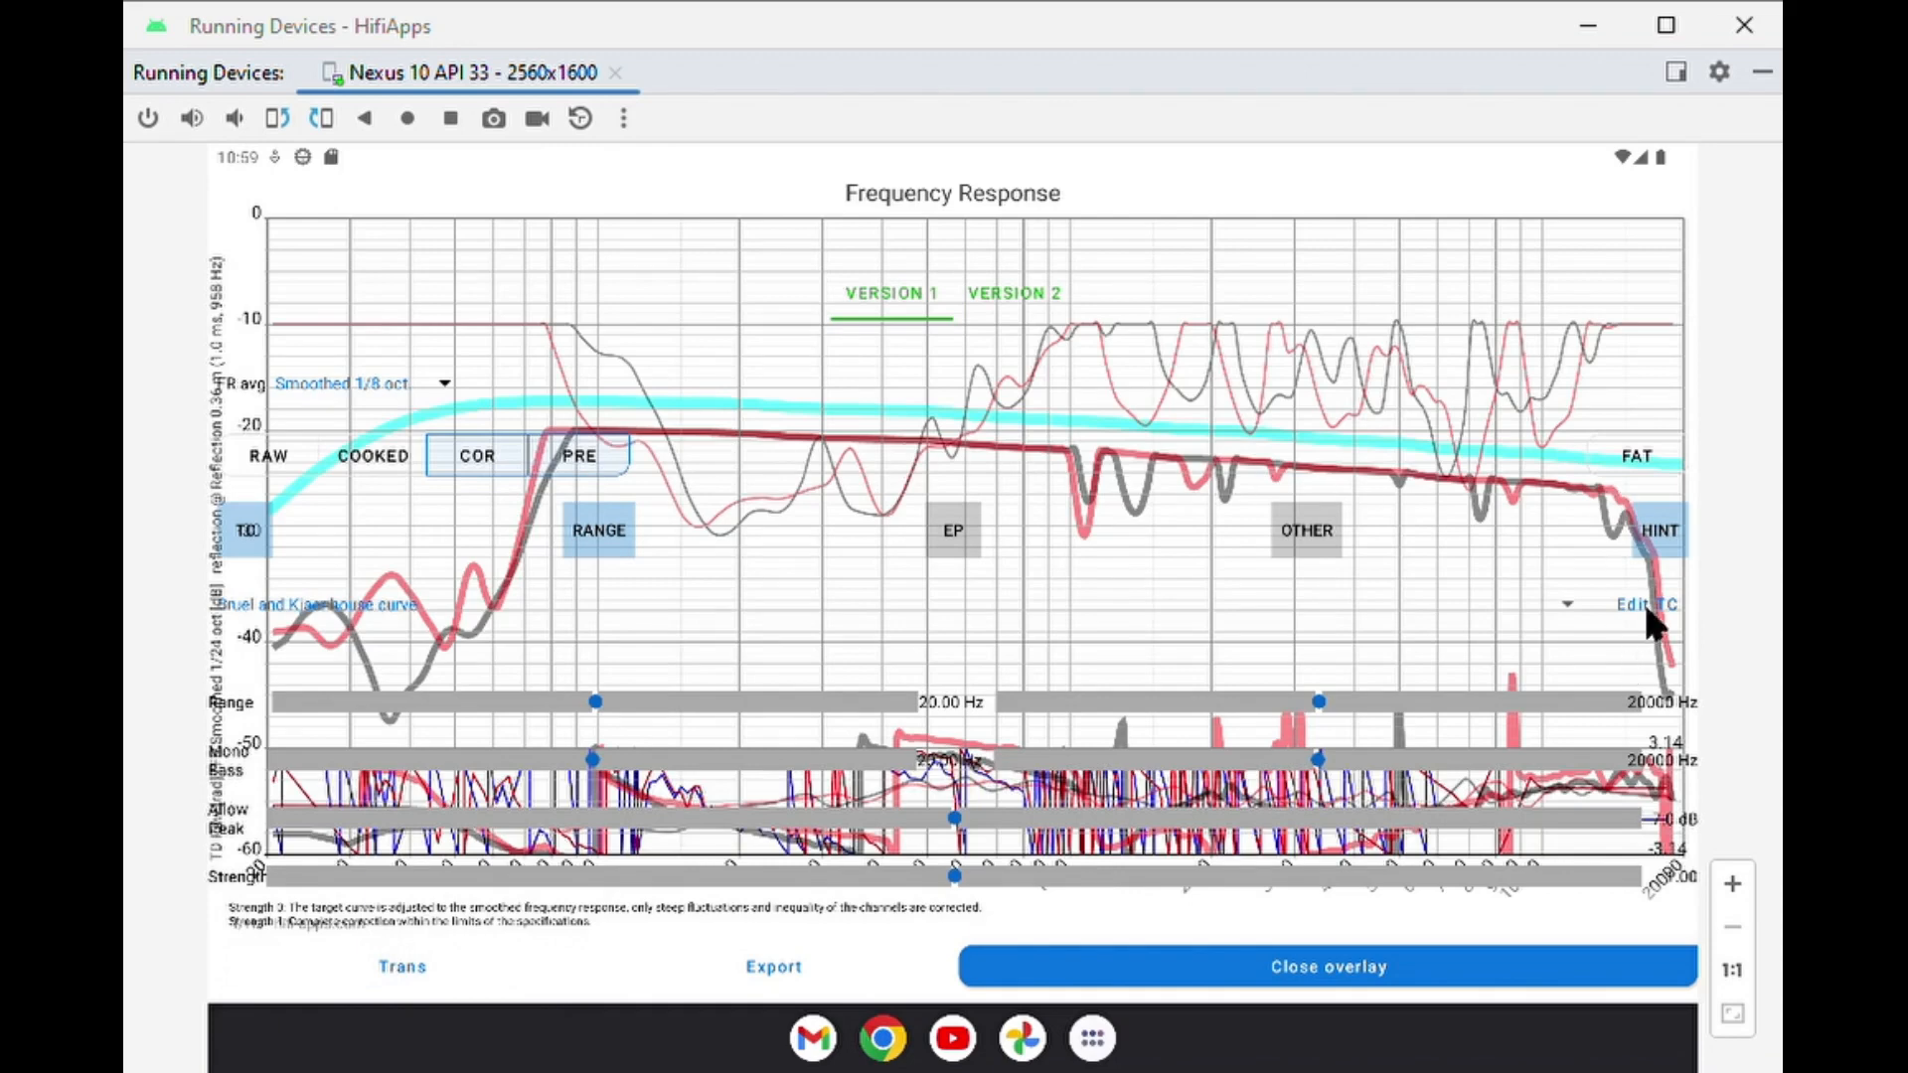
click(402, 972)
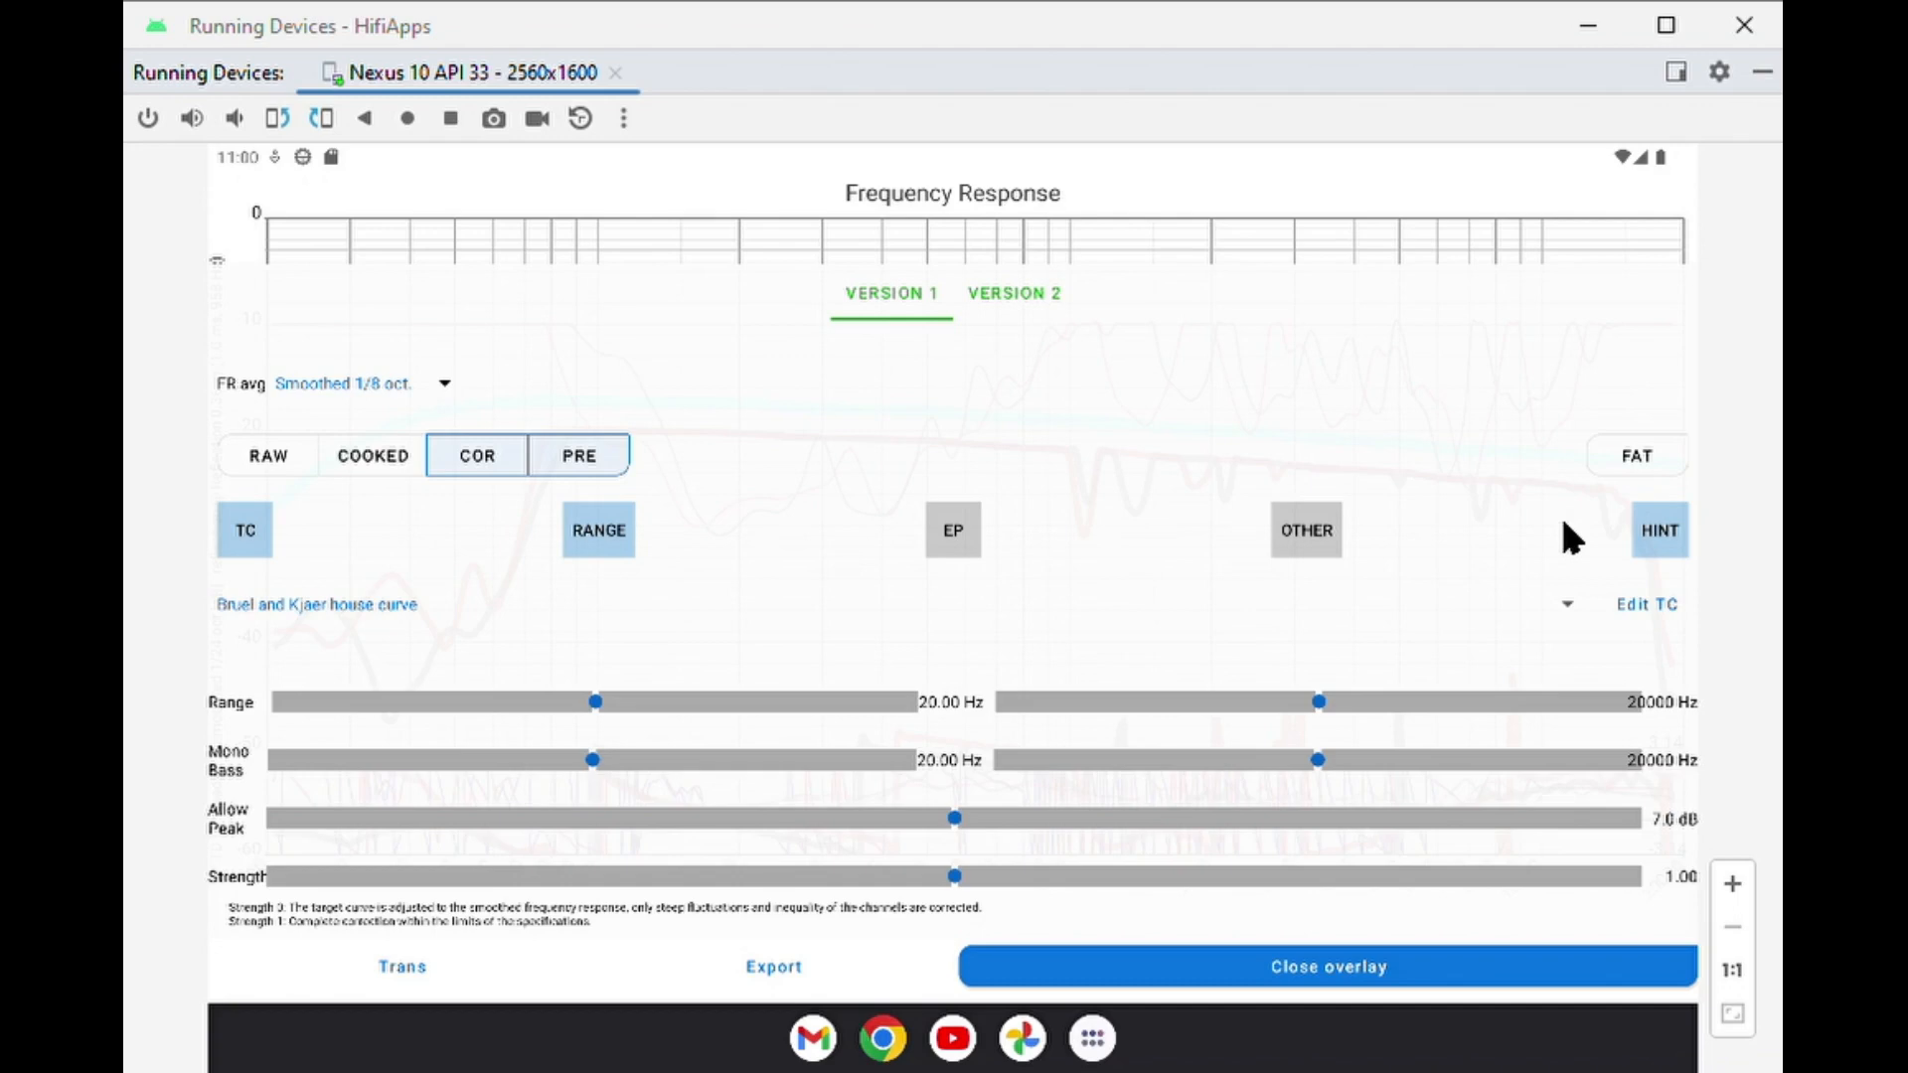
Set the allowed peak of the DRC to 8.0 dB.
click(1675, 821)
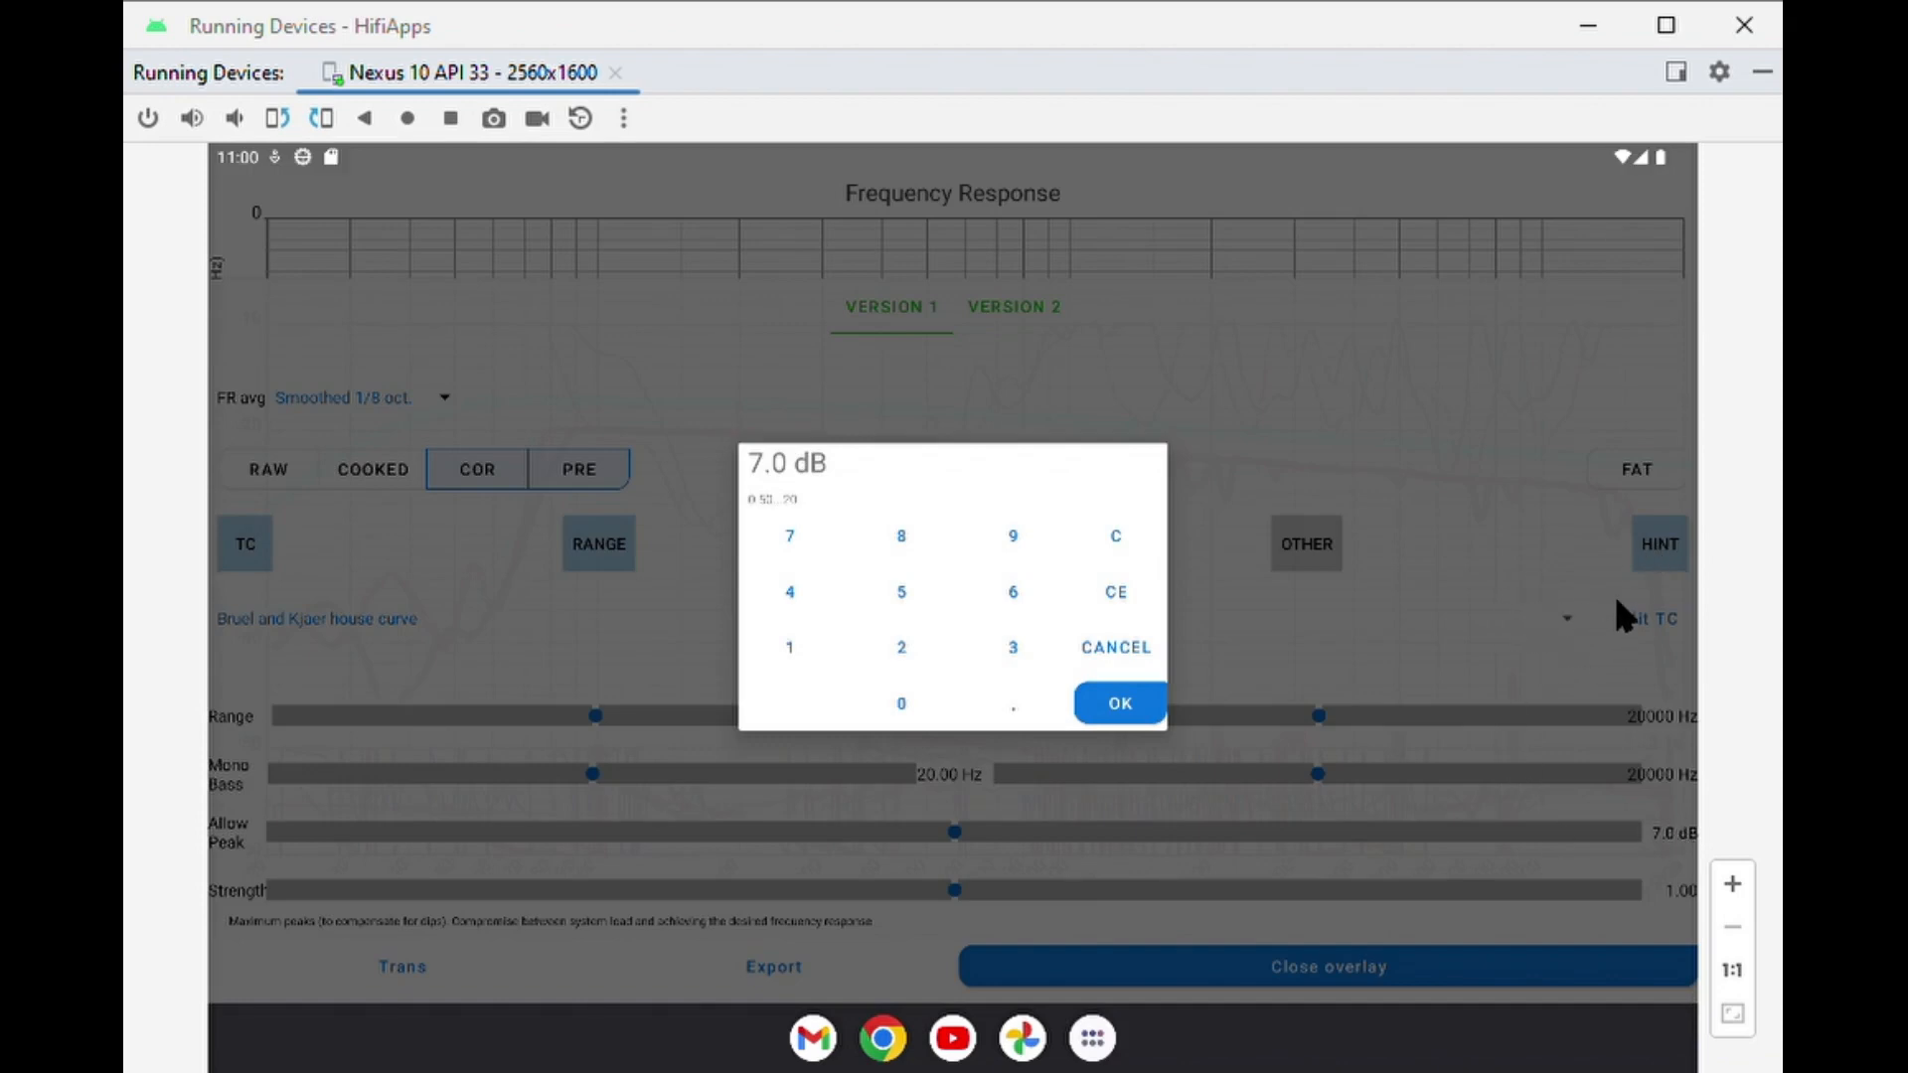
click(902, 537)
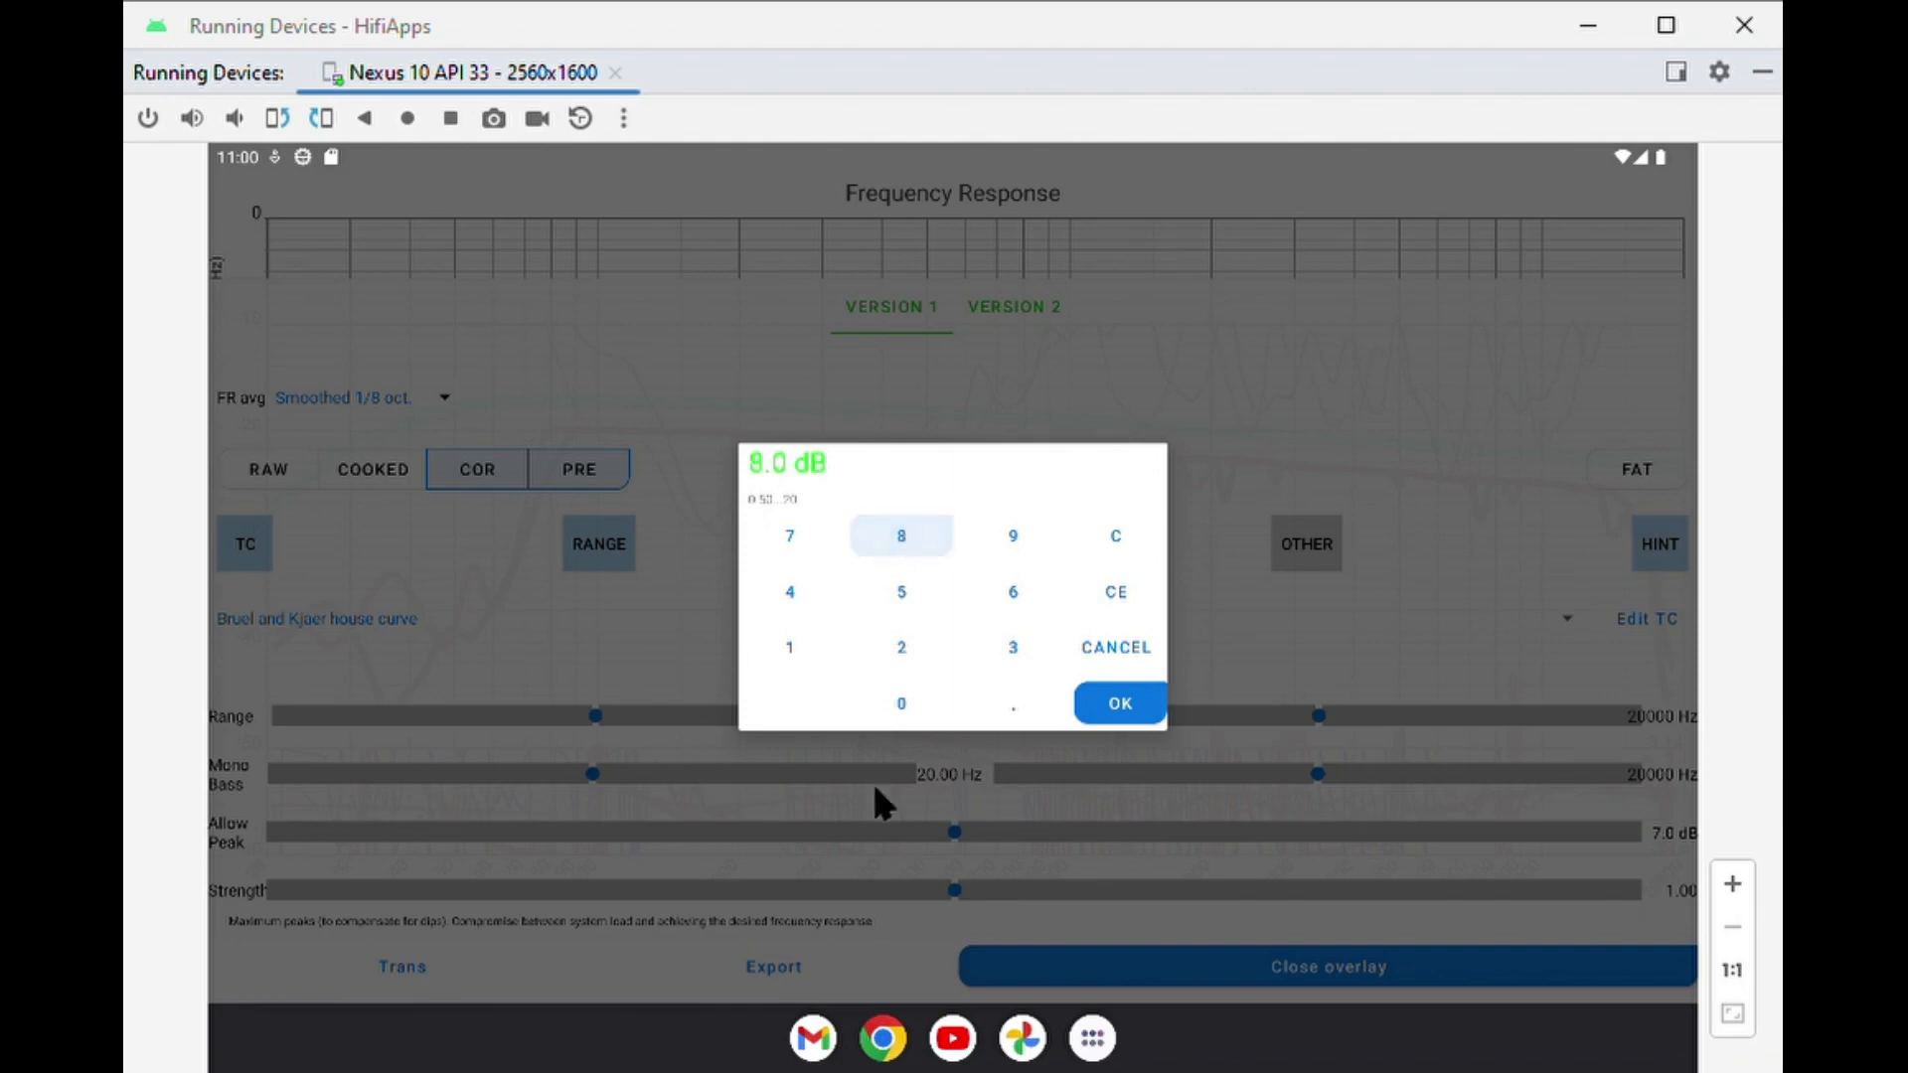
click(1121, 704)
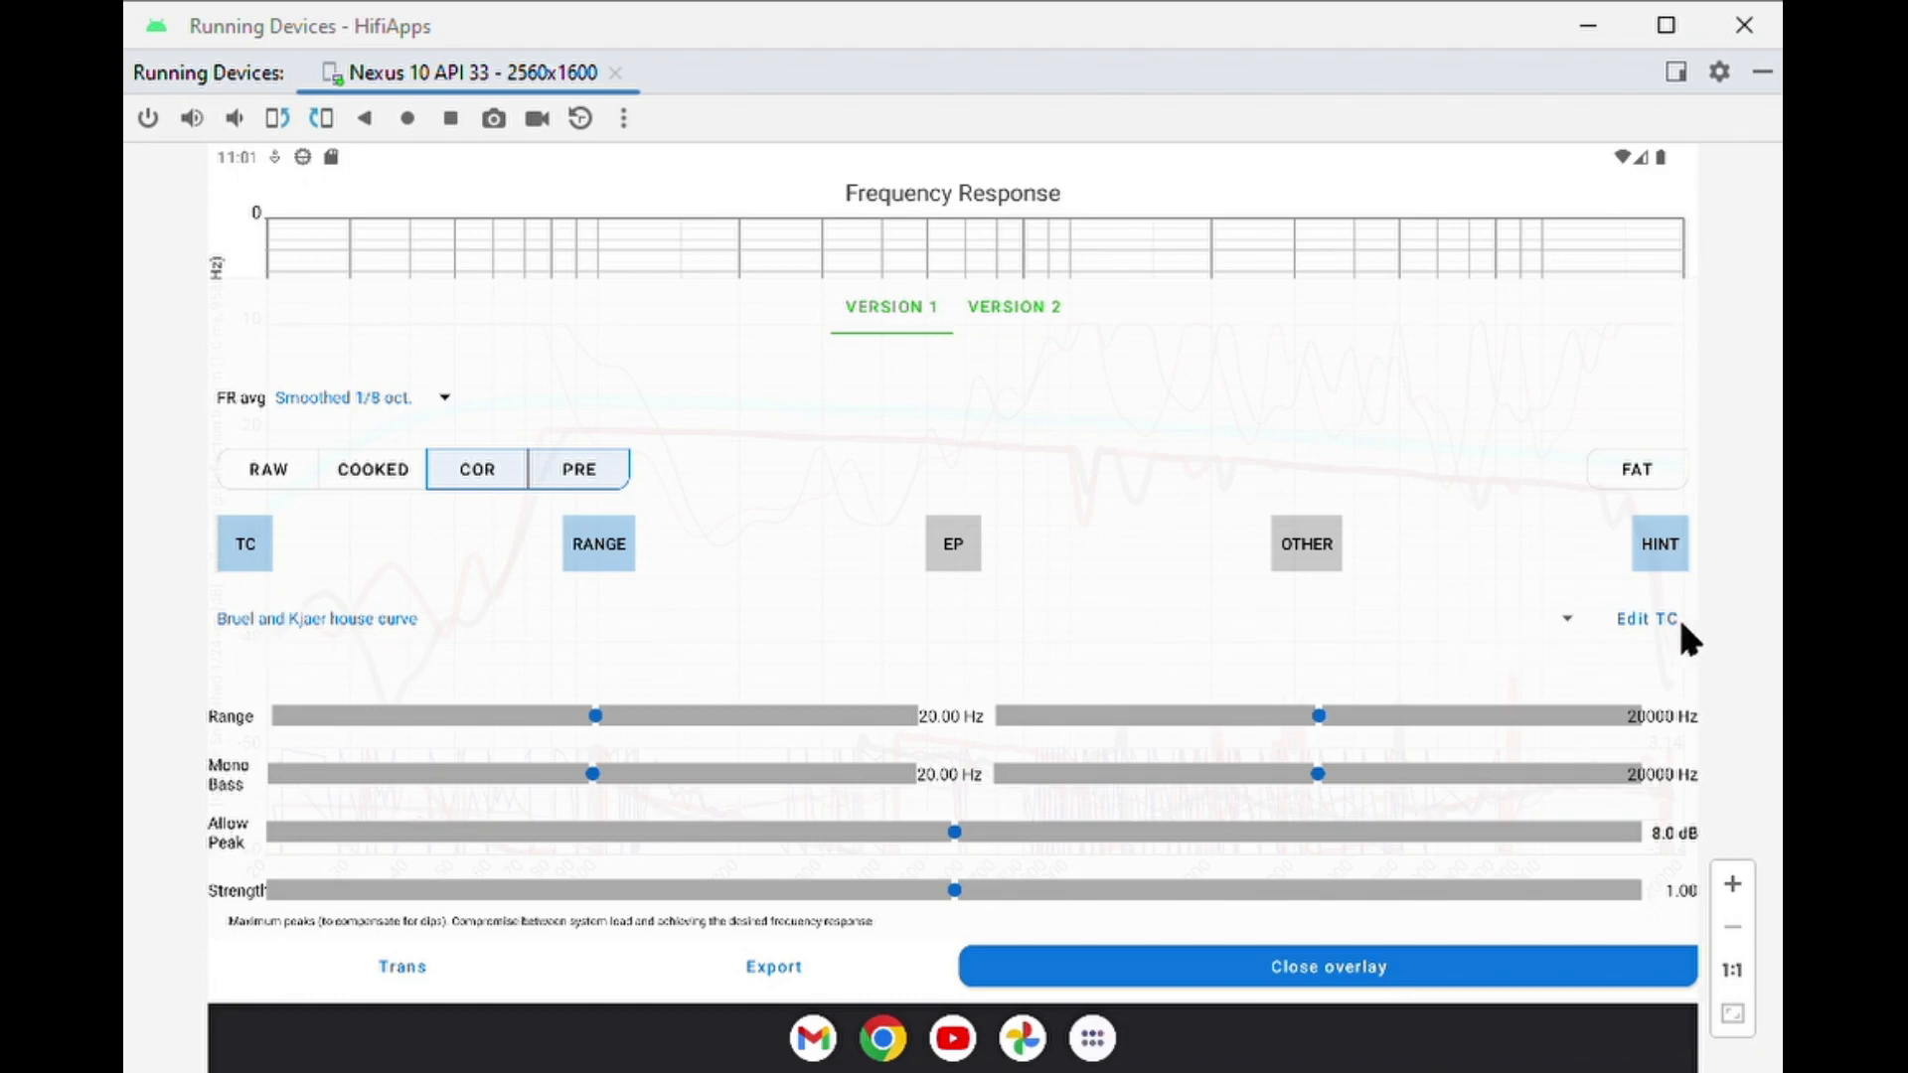
Start editing the target curve and select a band of about 90 to 700 Hz centred near 250 Hz.
click(1651, 618)
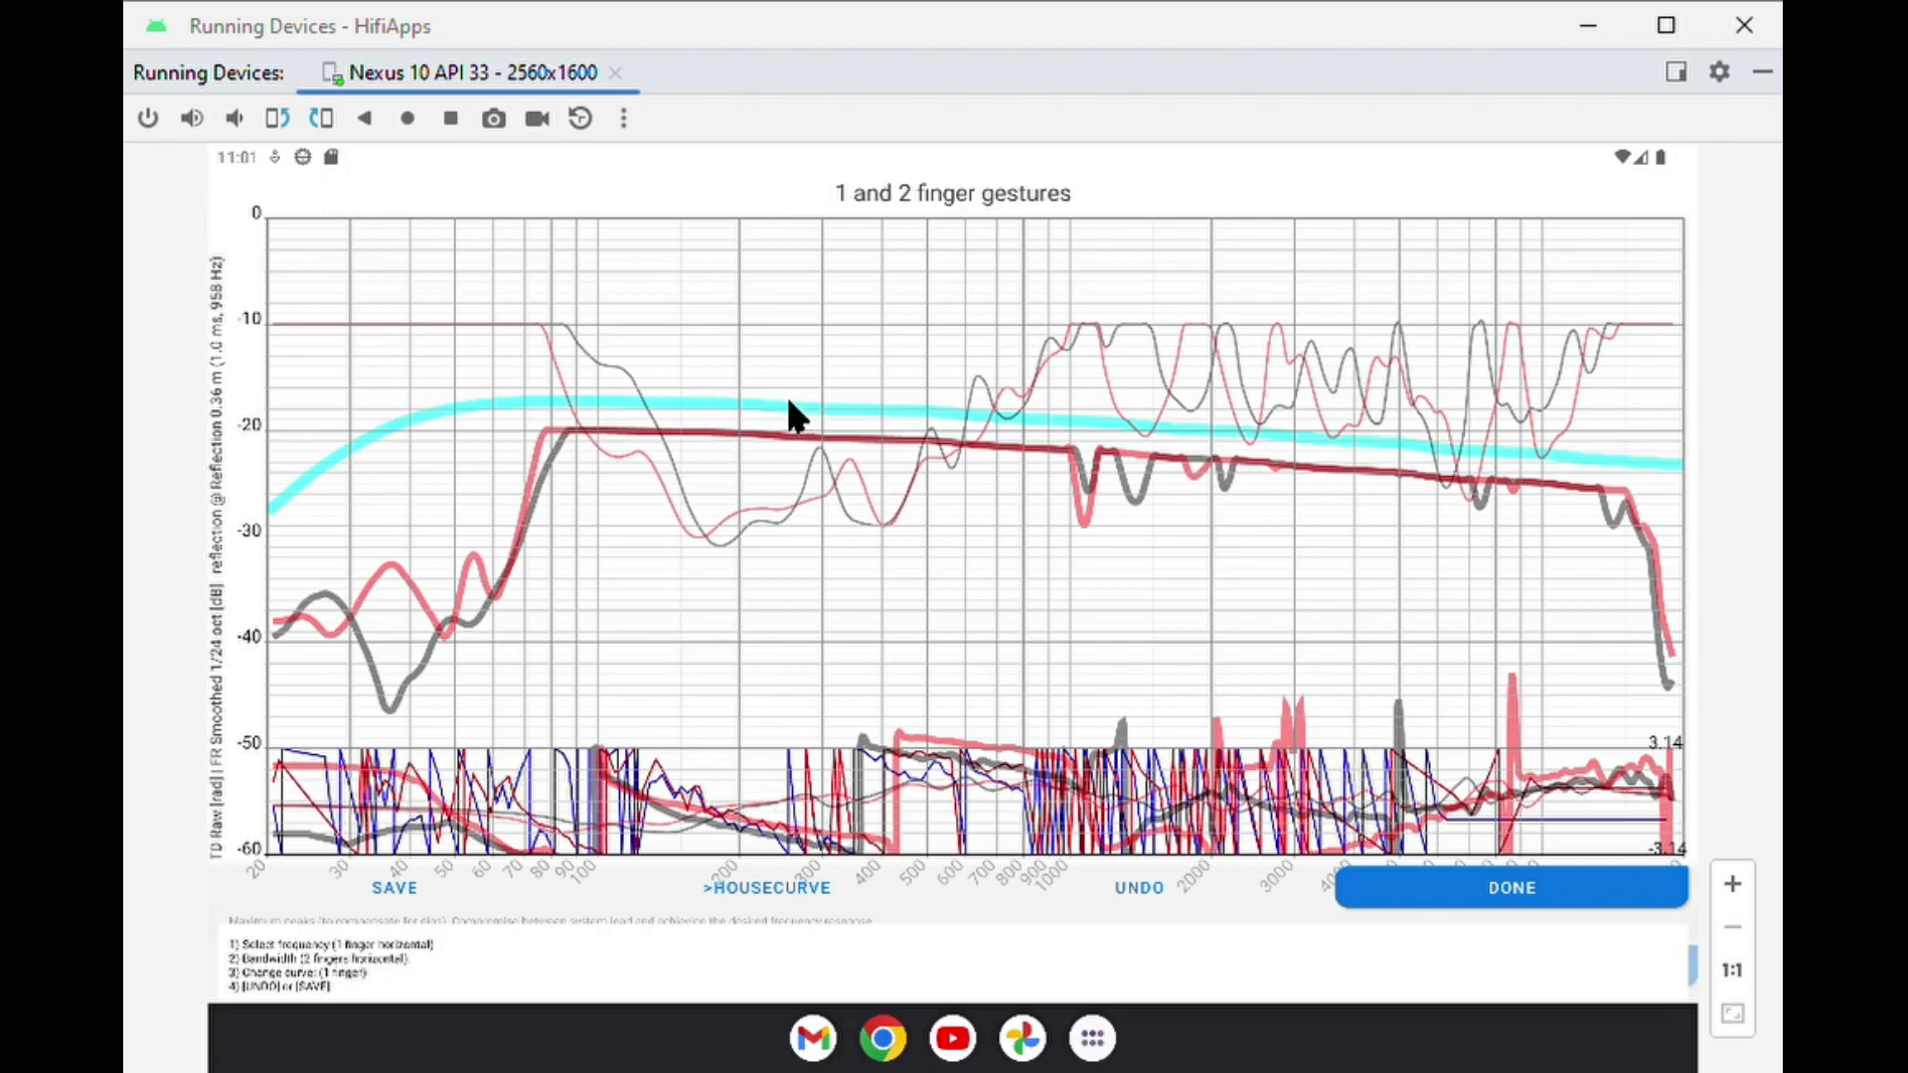
drag(801, 411, 400, 425)
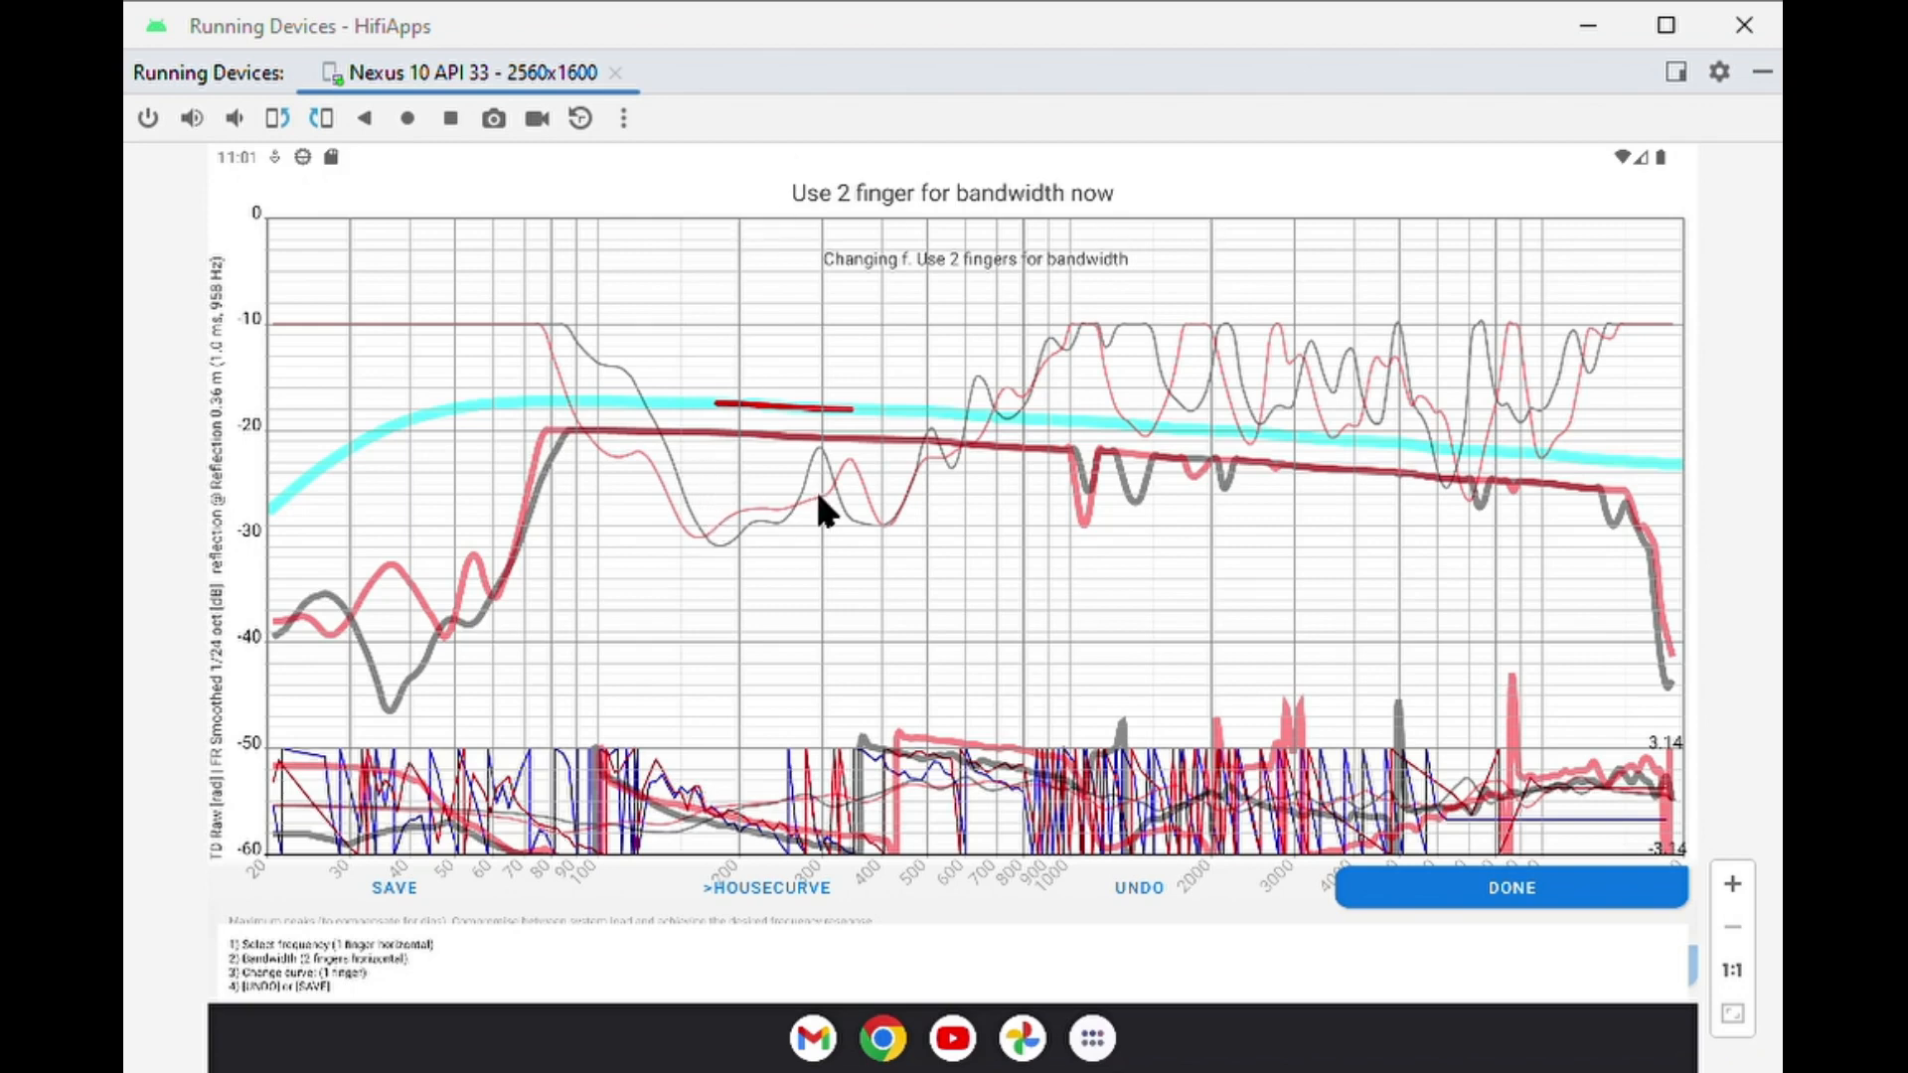
key(ctrl)
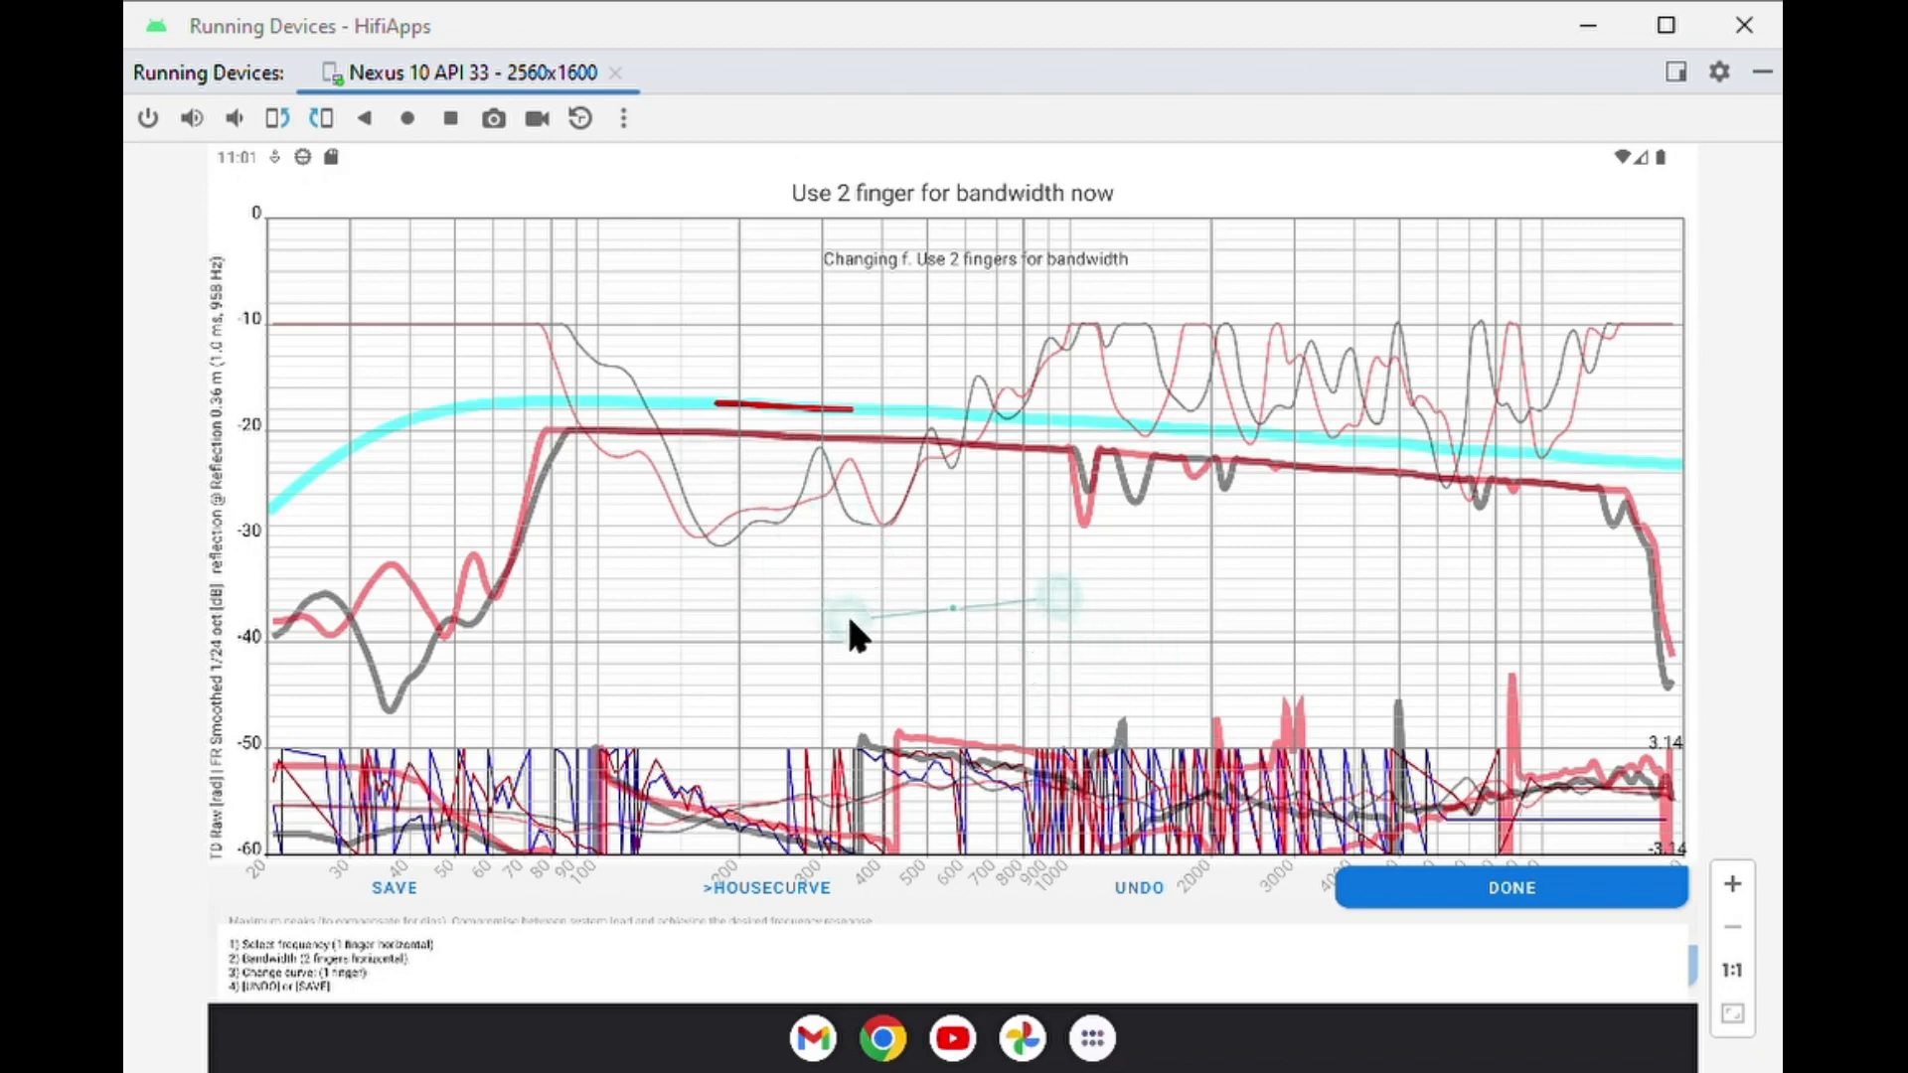
drag(846, 619, 456, 622)
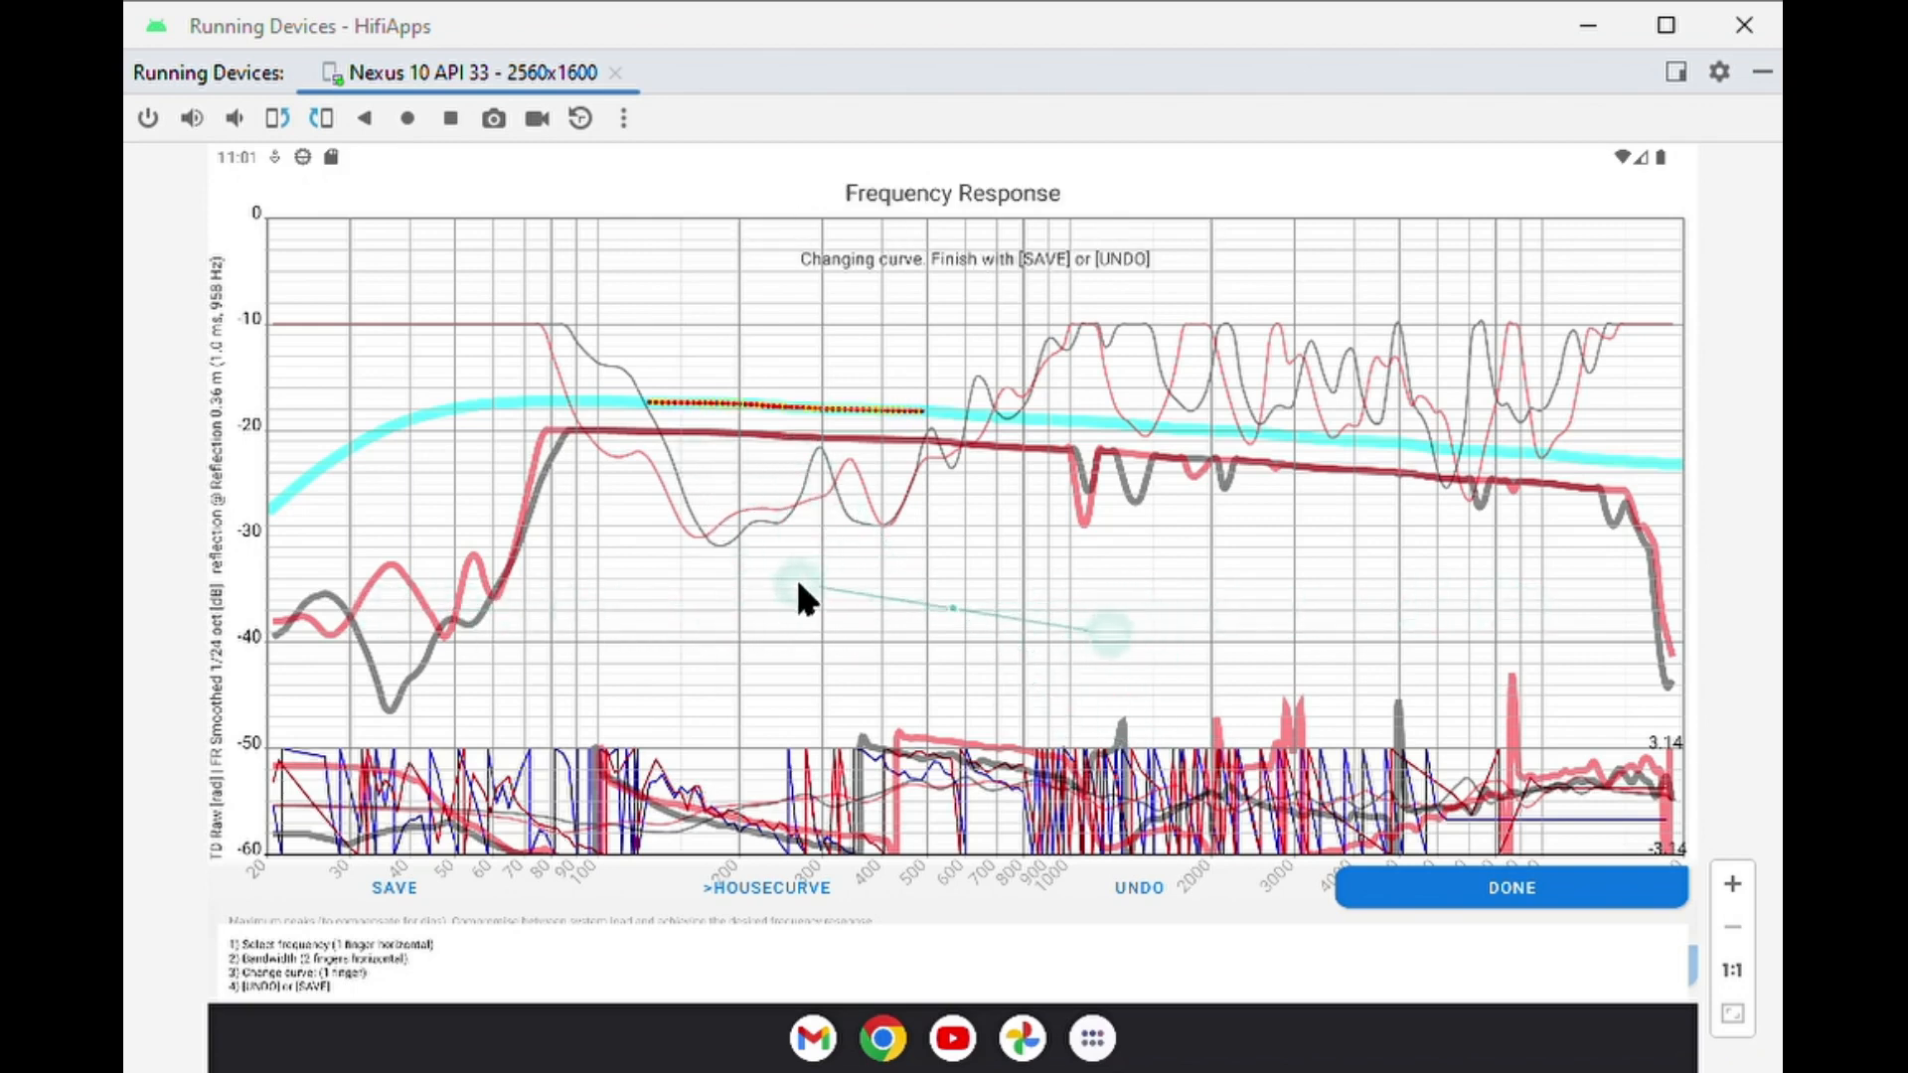
drag(801, 596, 378, 601)
drag(633, 602, 422, 618)
Raise the selected band of the target curve into a hump peaking at about -14 dB and save the modified curve.
drag(794, 405, 837, 390)
drag(888, 356, 938, 359)
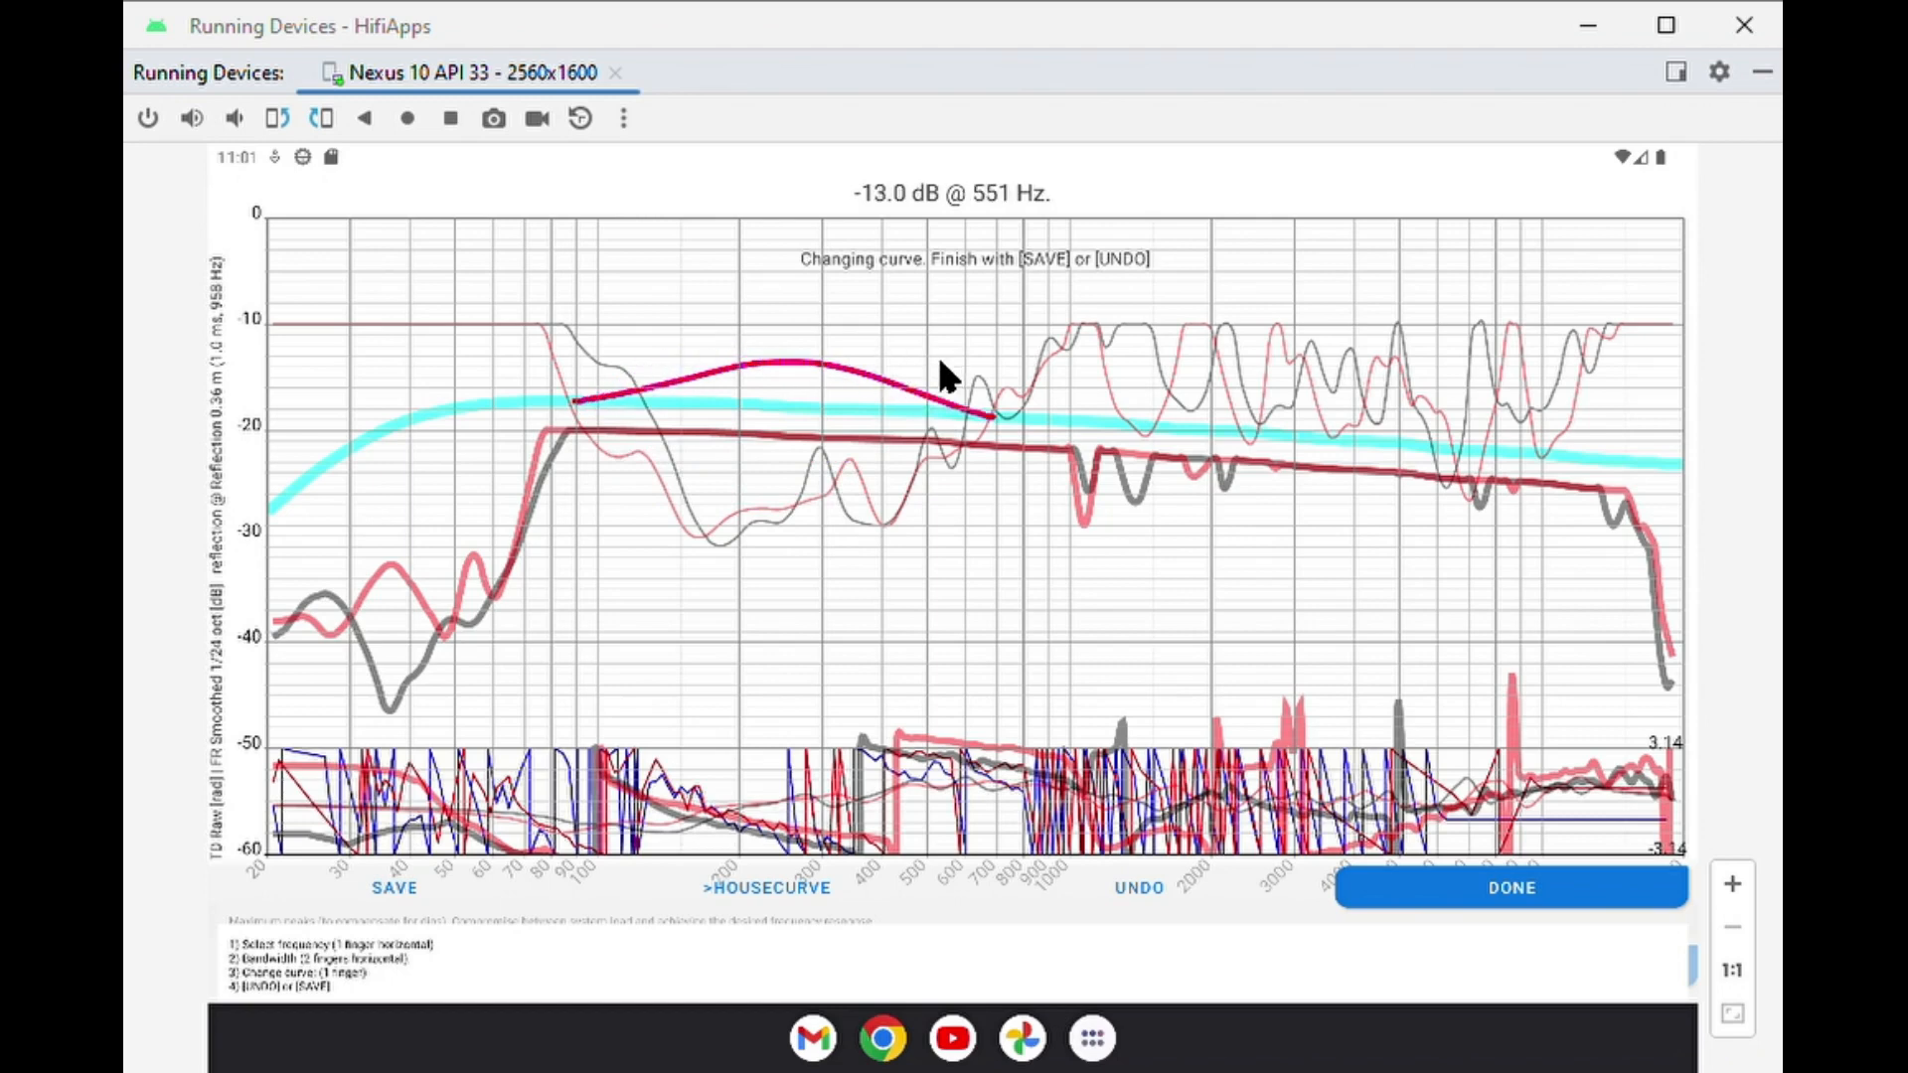
click(401, 880)
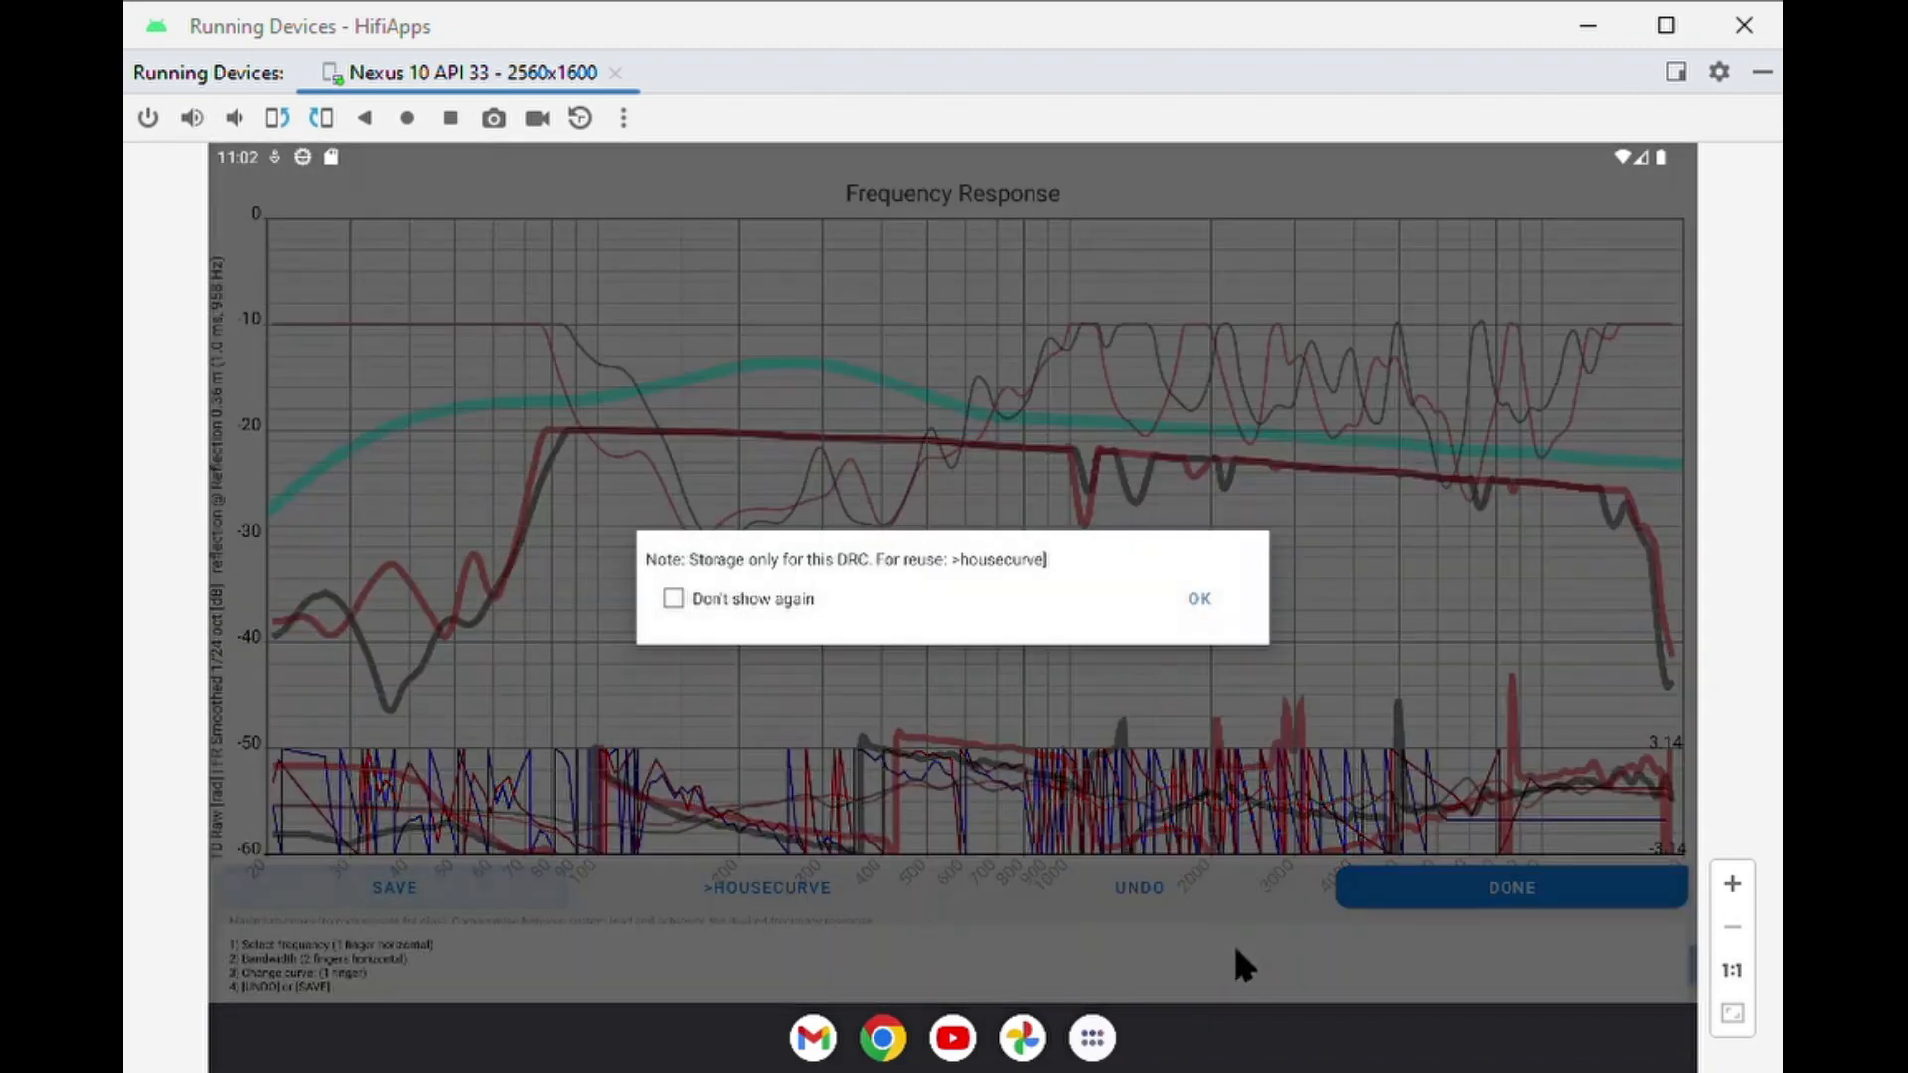
click(1199, 602)
click(1480, 890)
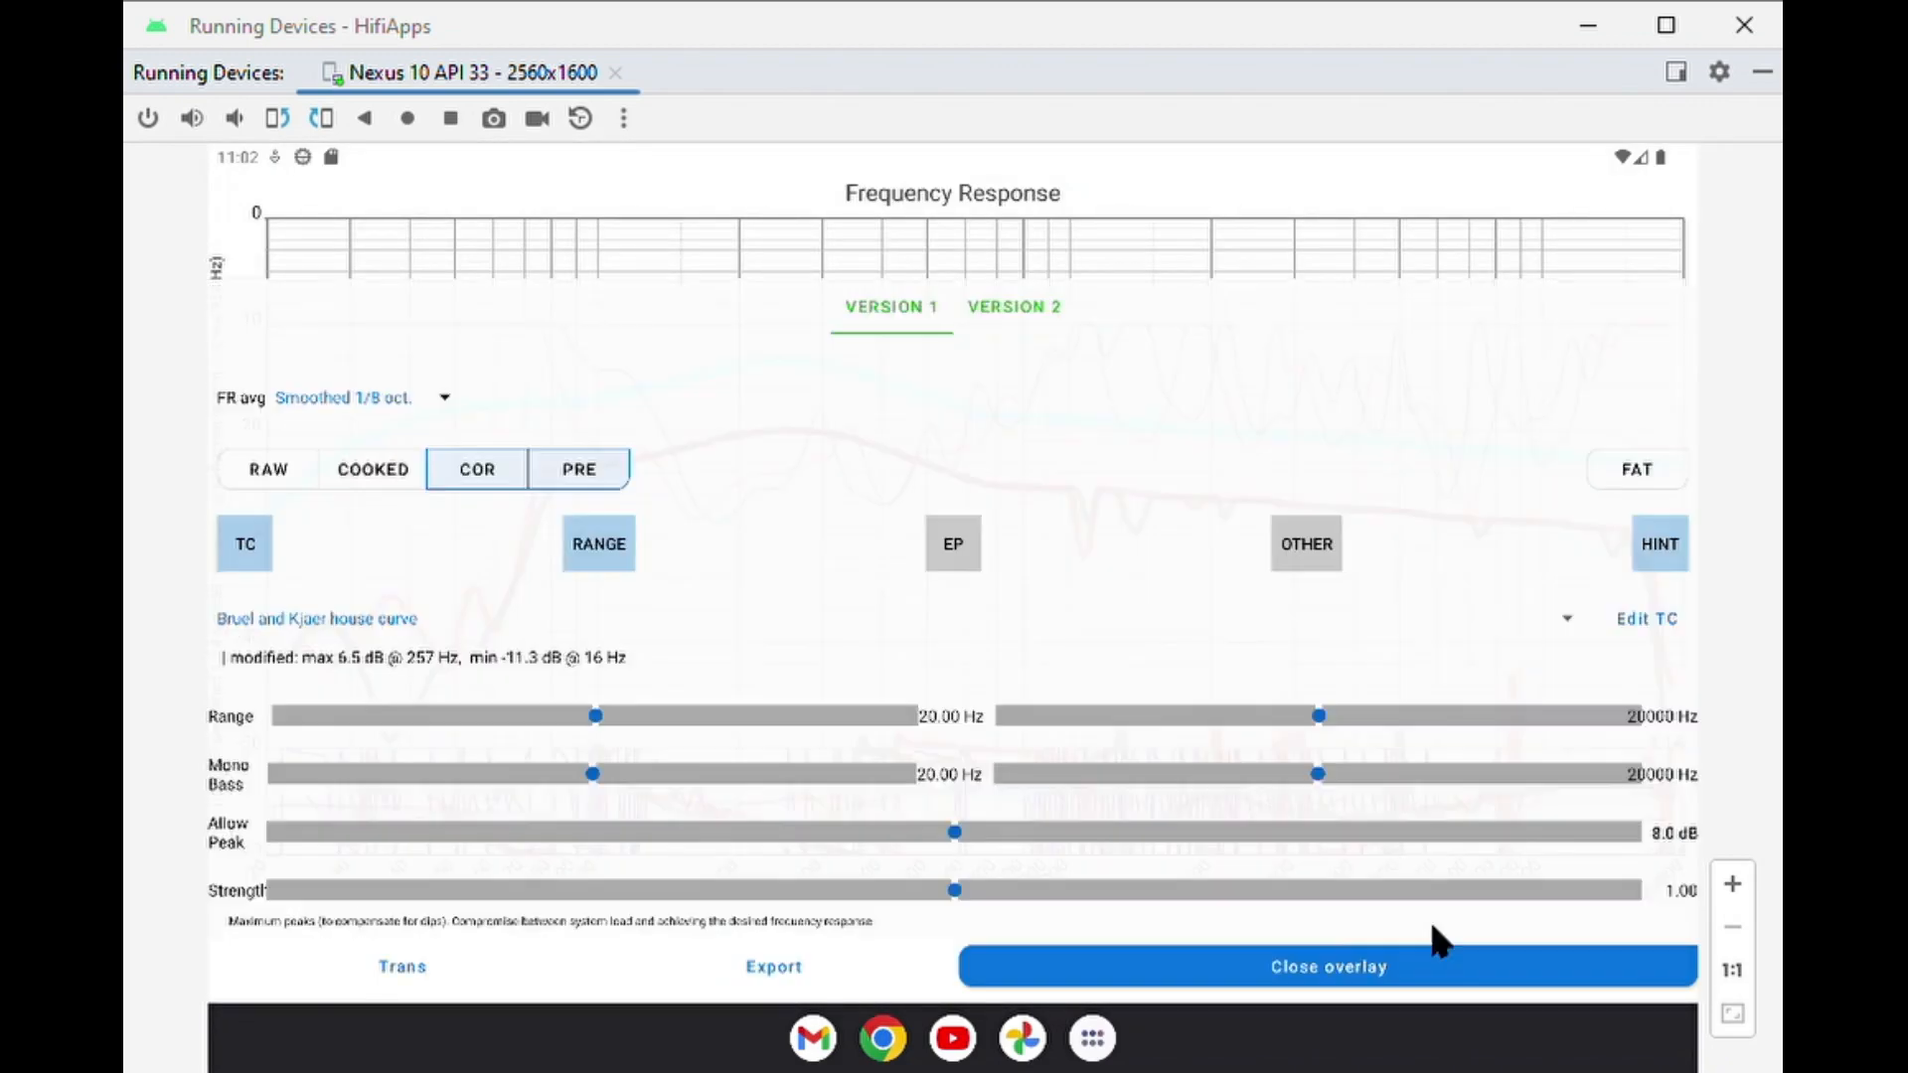
Show the balance and excess phase settings, set the excess phase correction to full, and close the DRC overlay.
click(1298, 543)
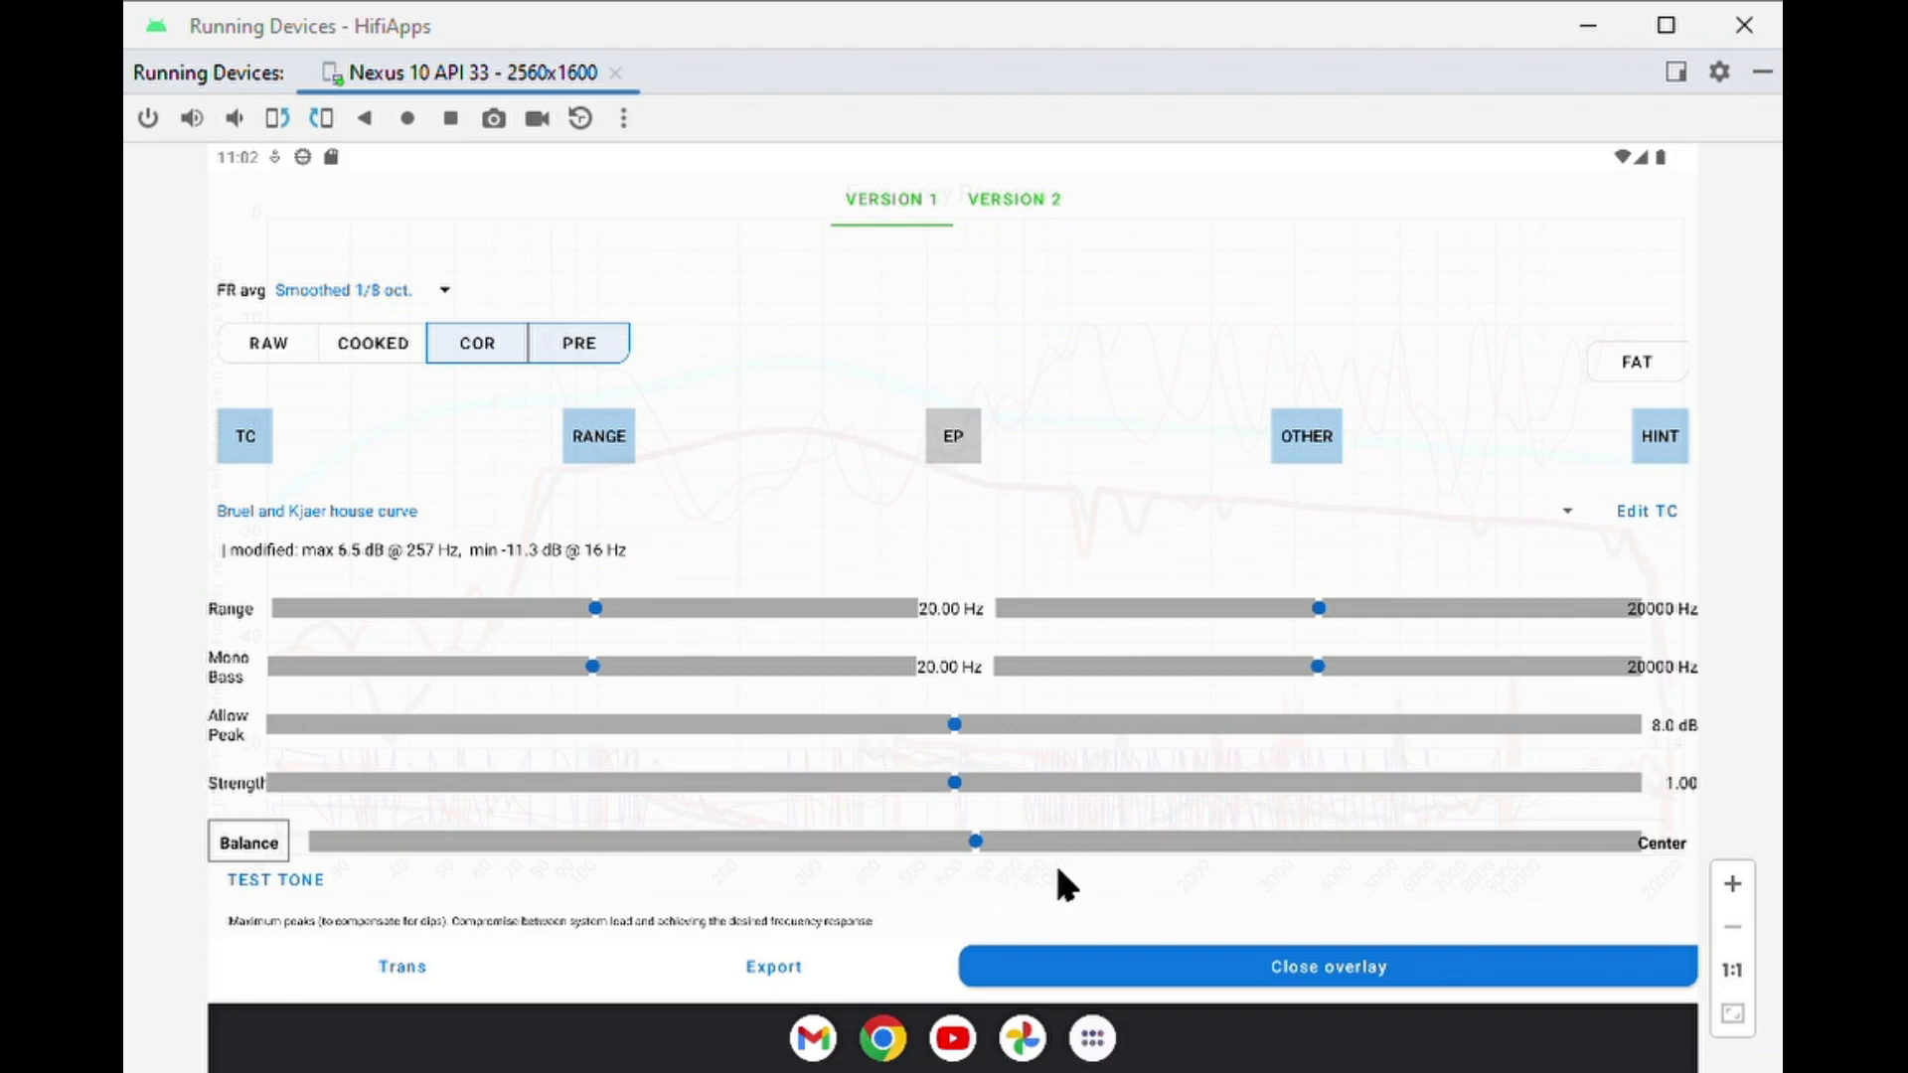
click(956, 437)
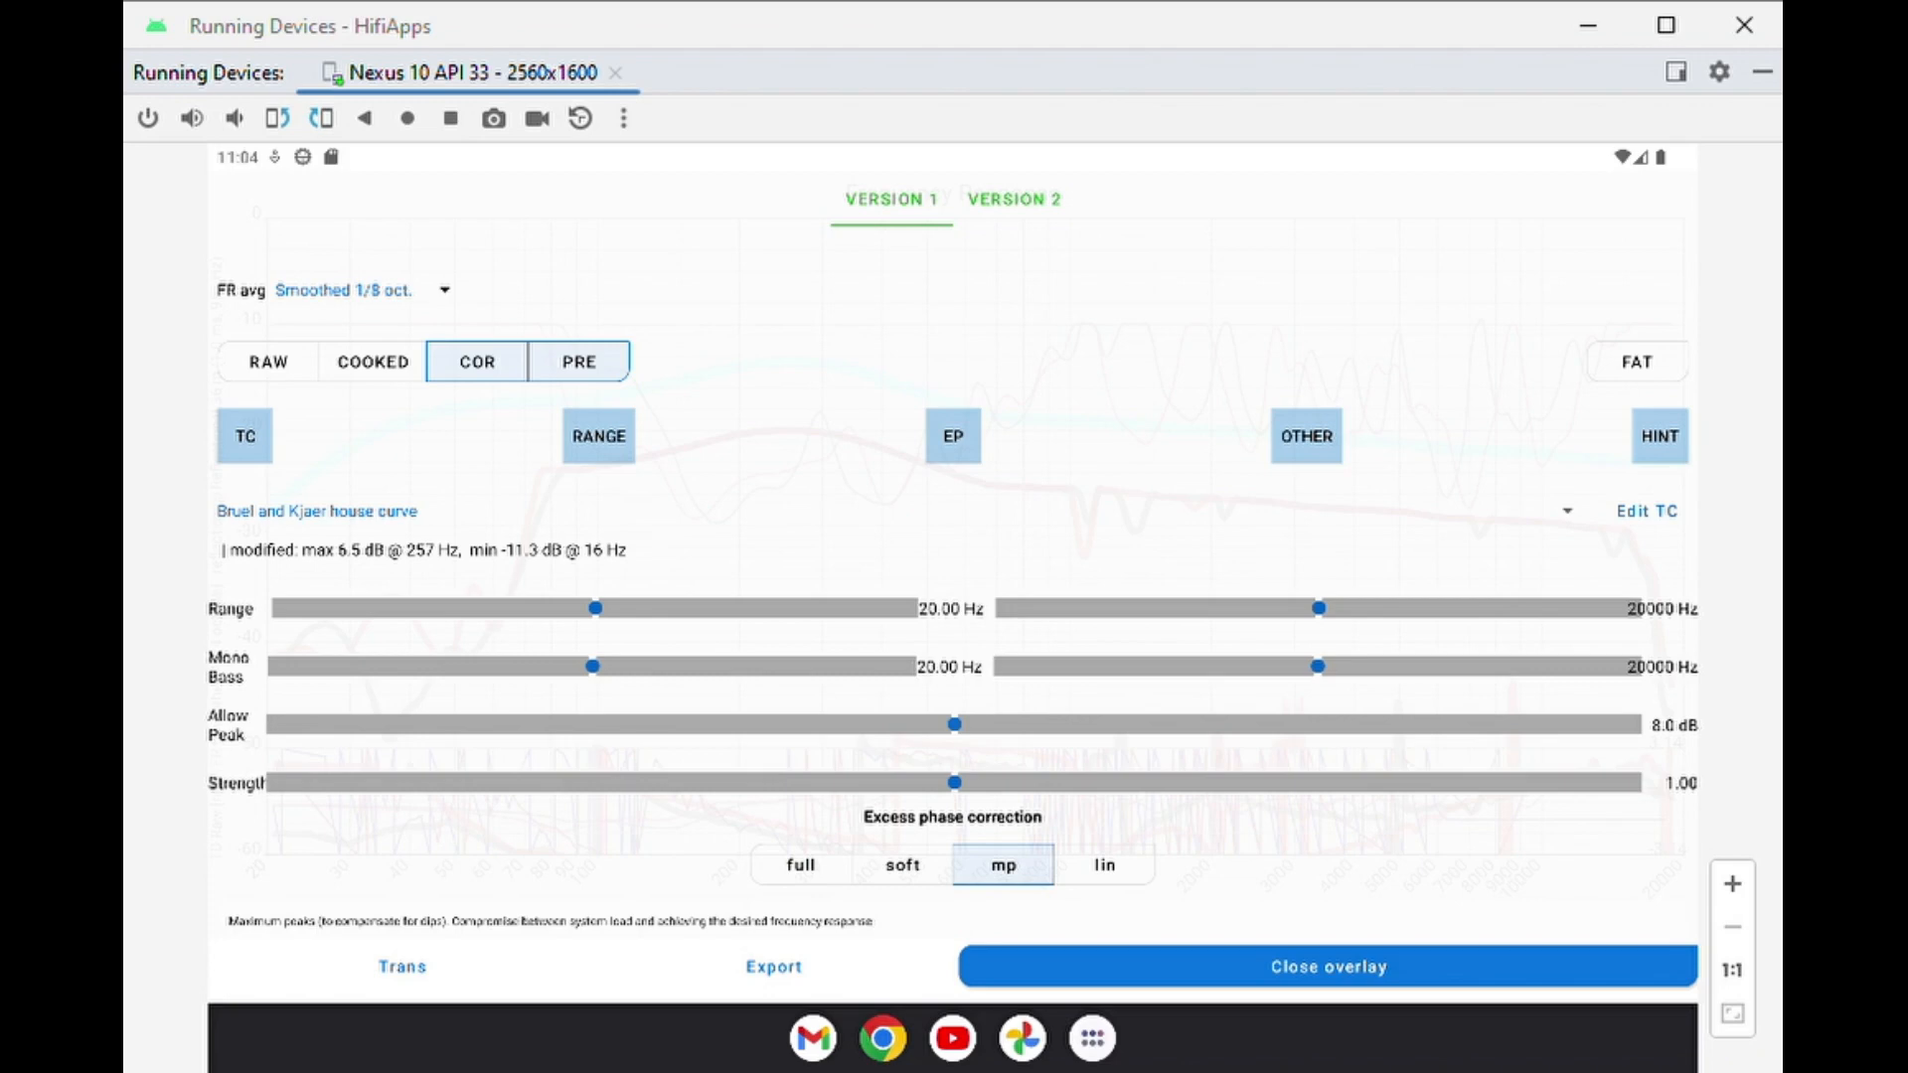
click(813, 860)
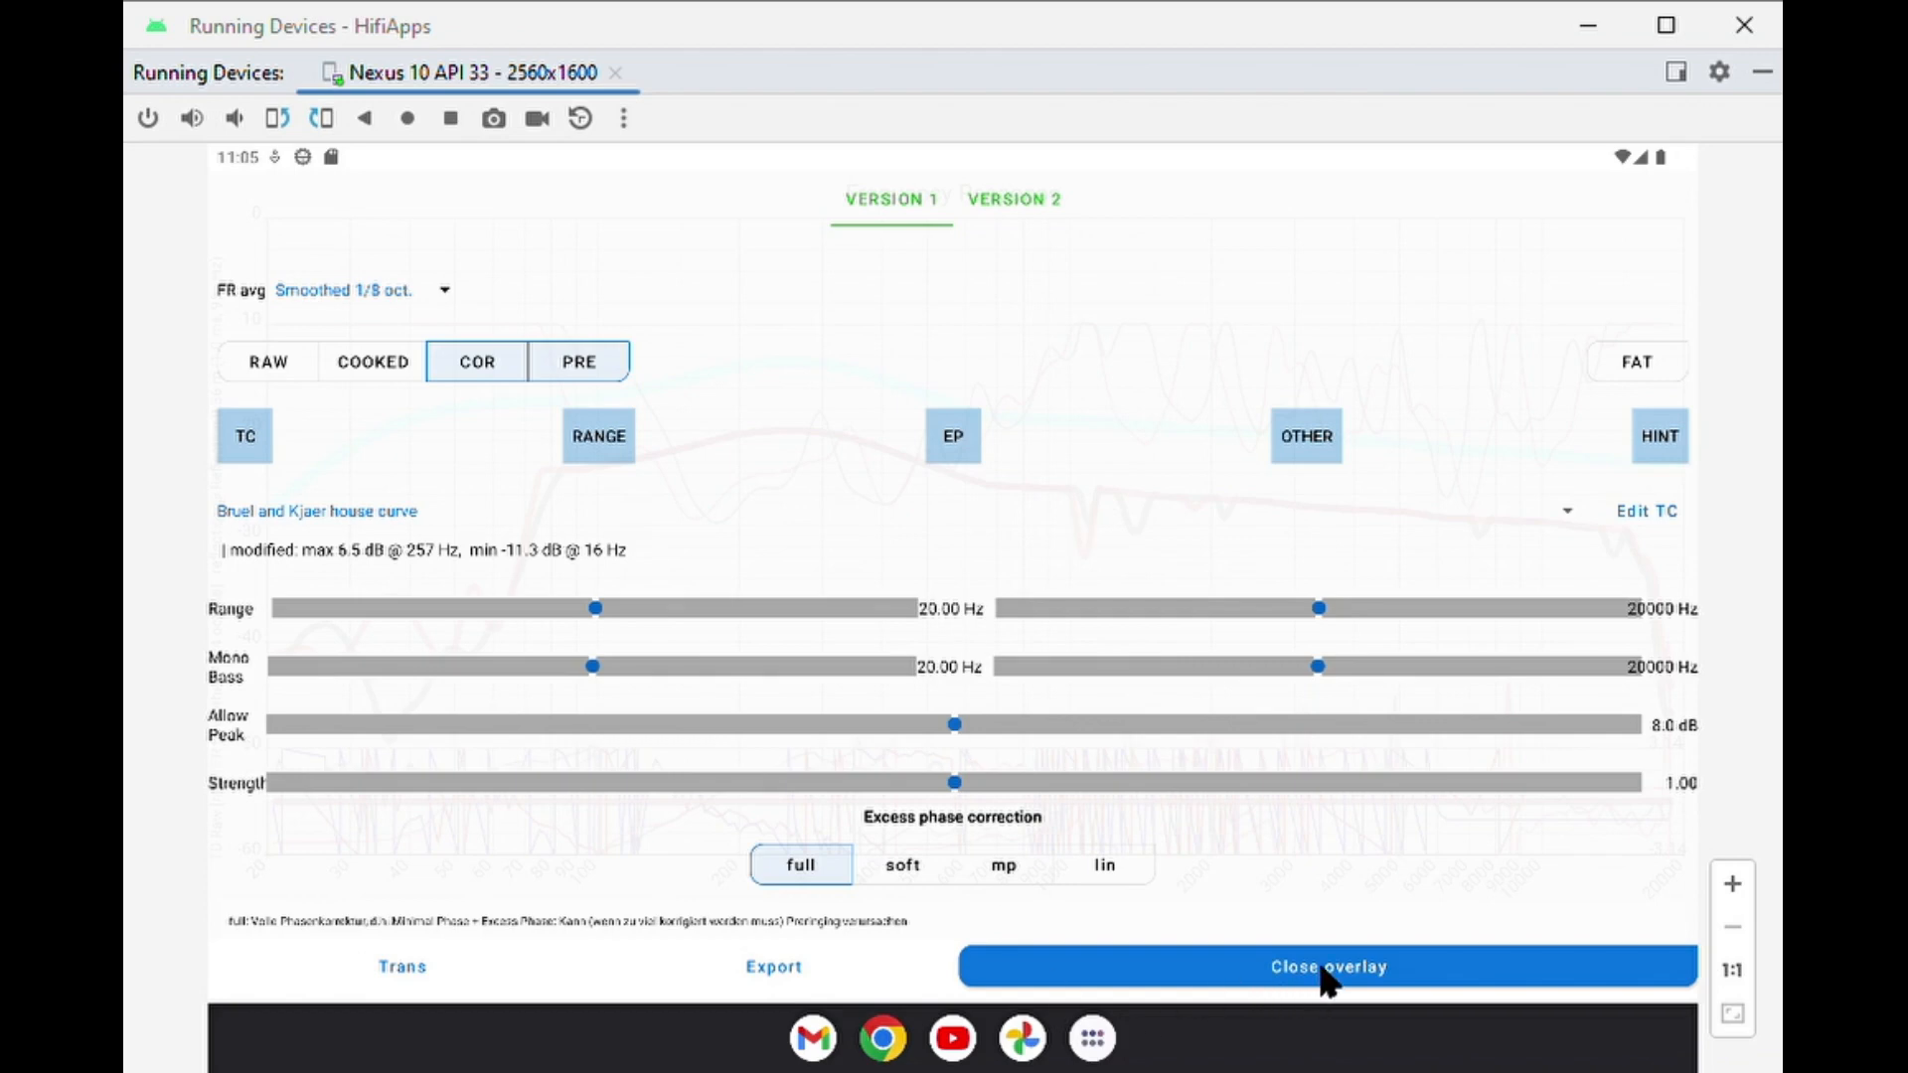
click(1378, 979)
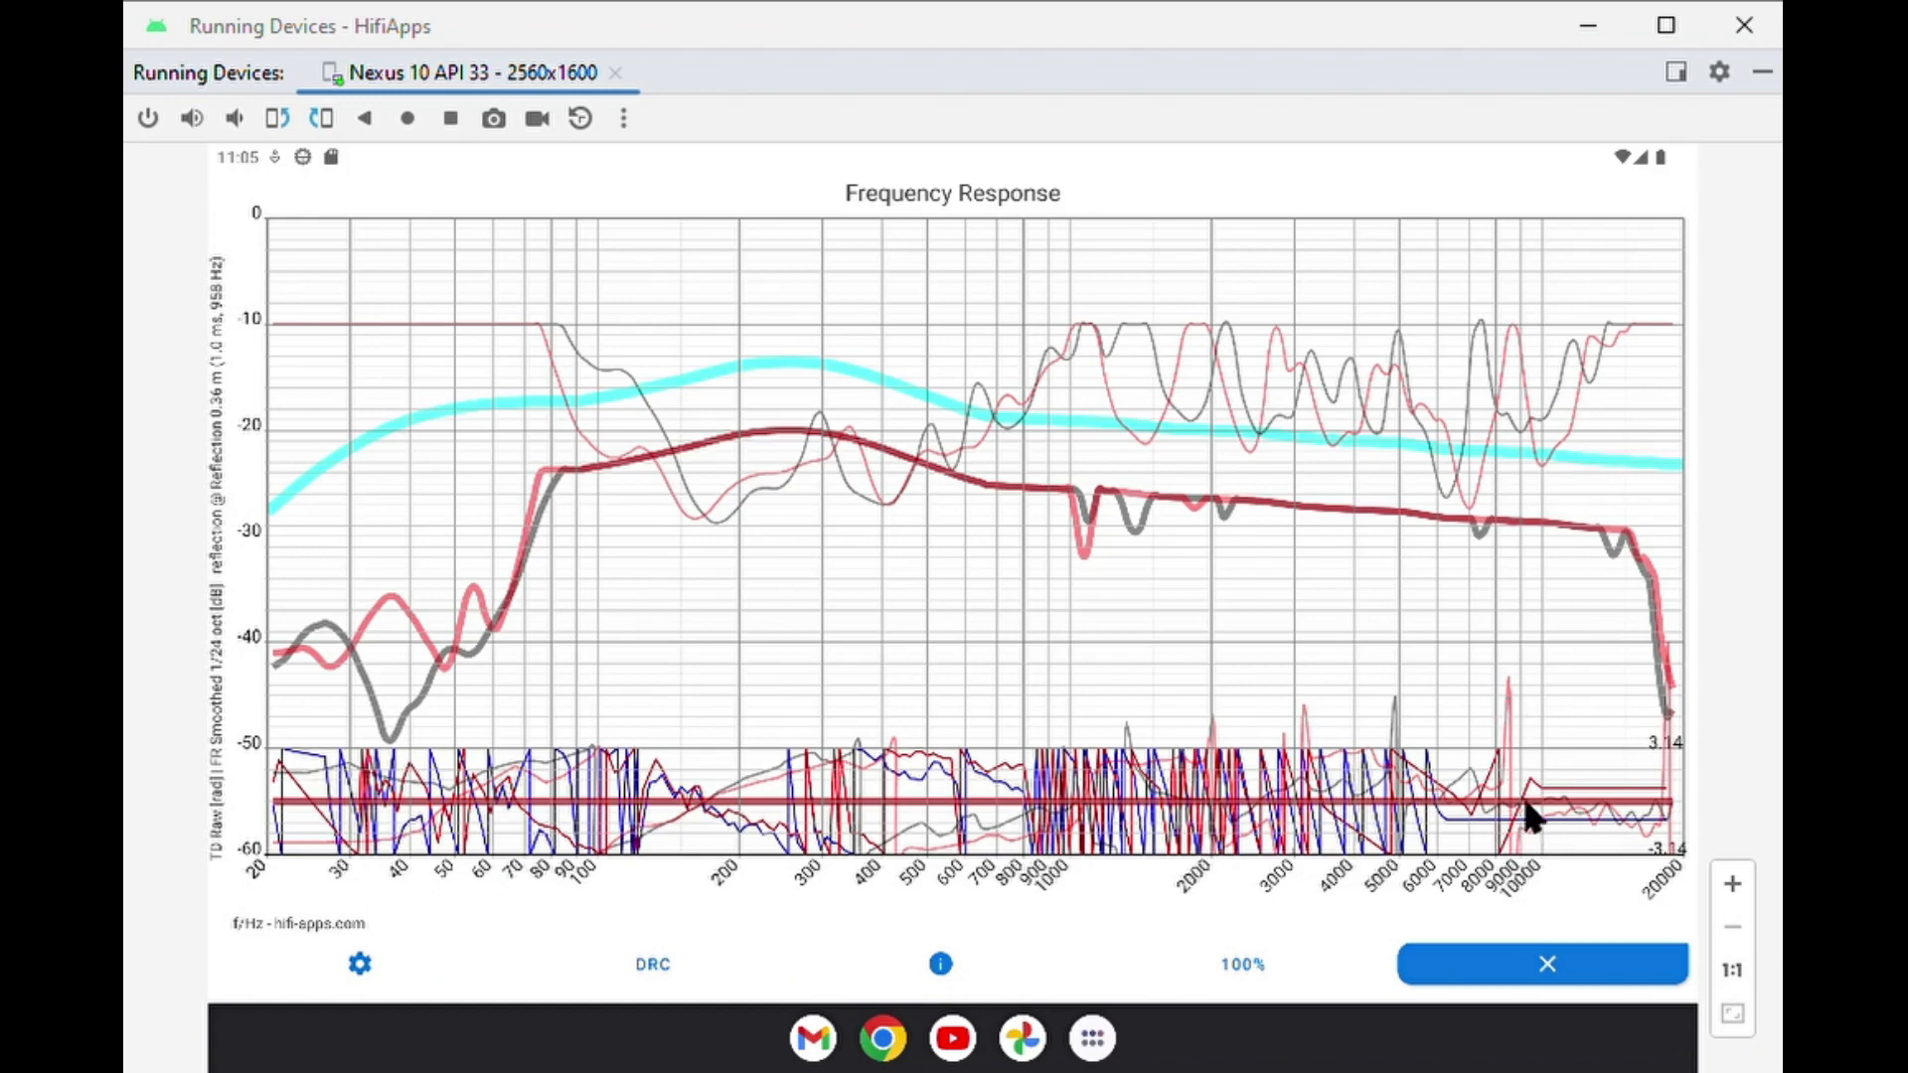
Leave the frequency response graph and examine the corrected burst and step responses of version 1.
click(1530, 966)
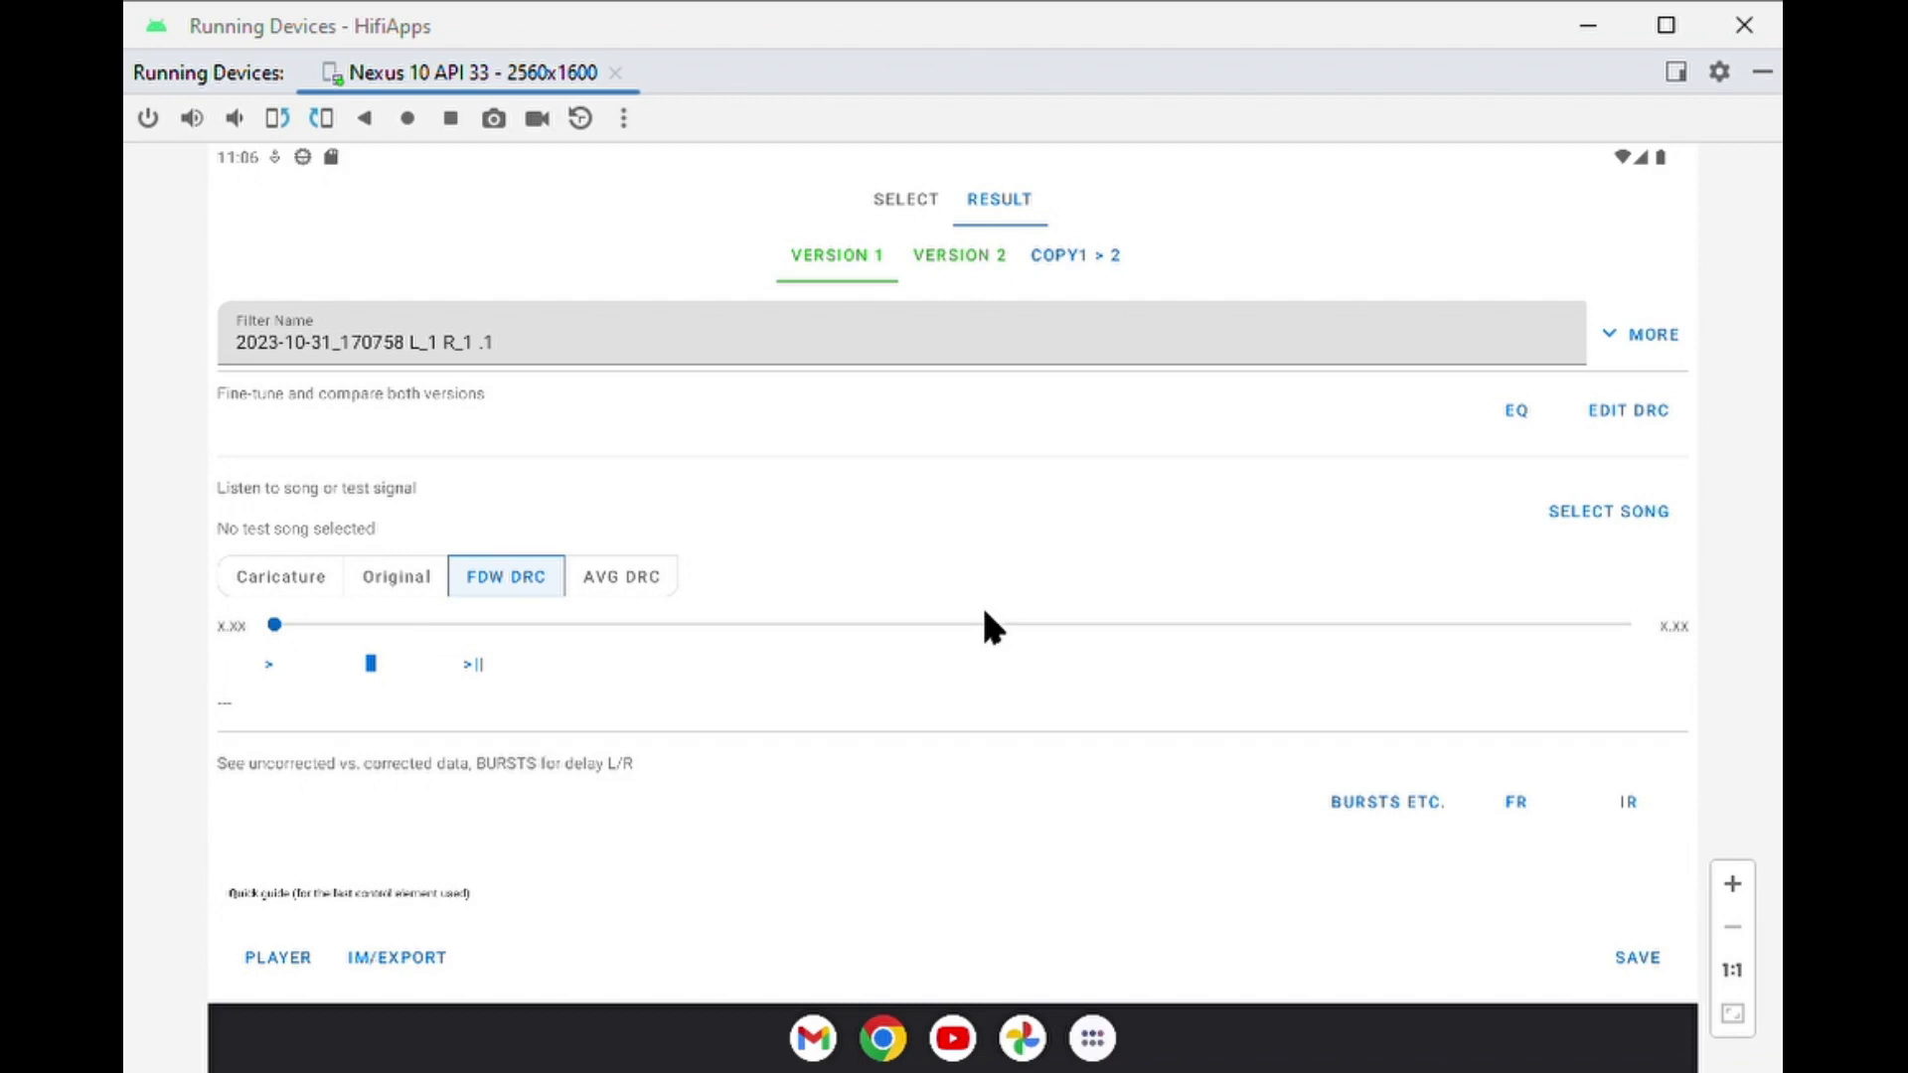
click(1403, 803)
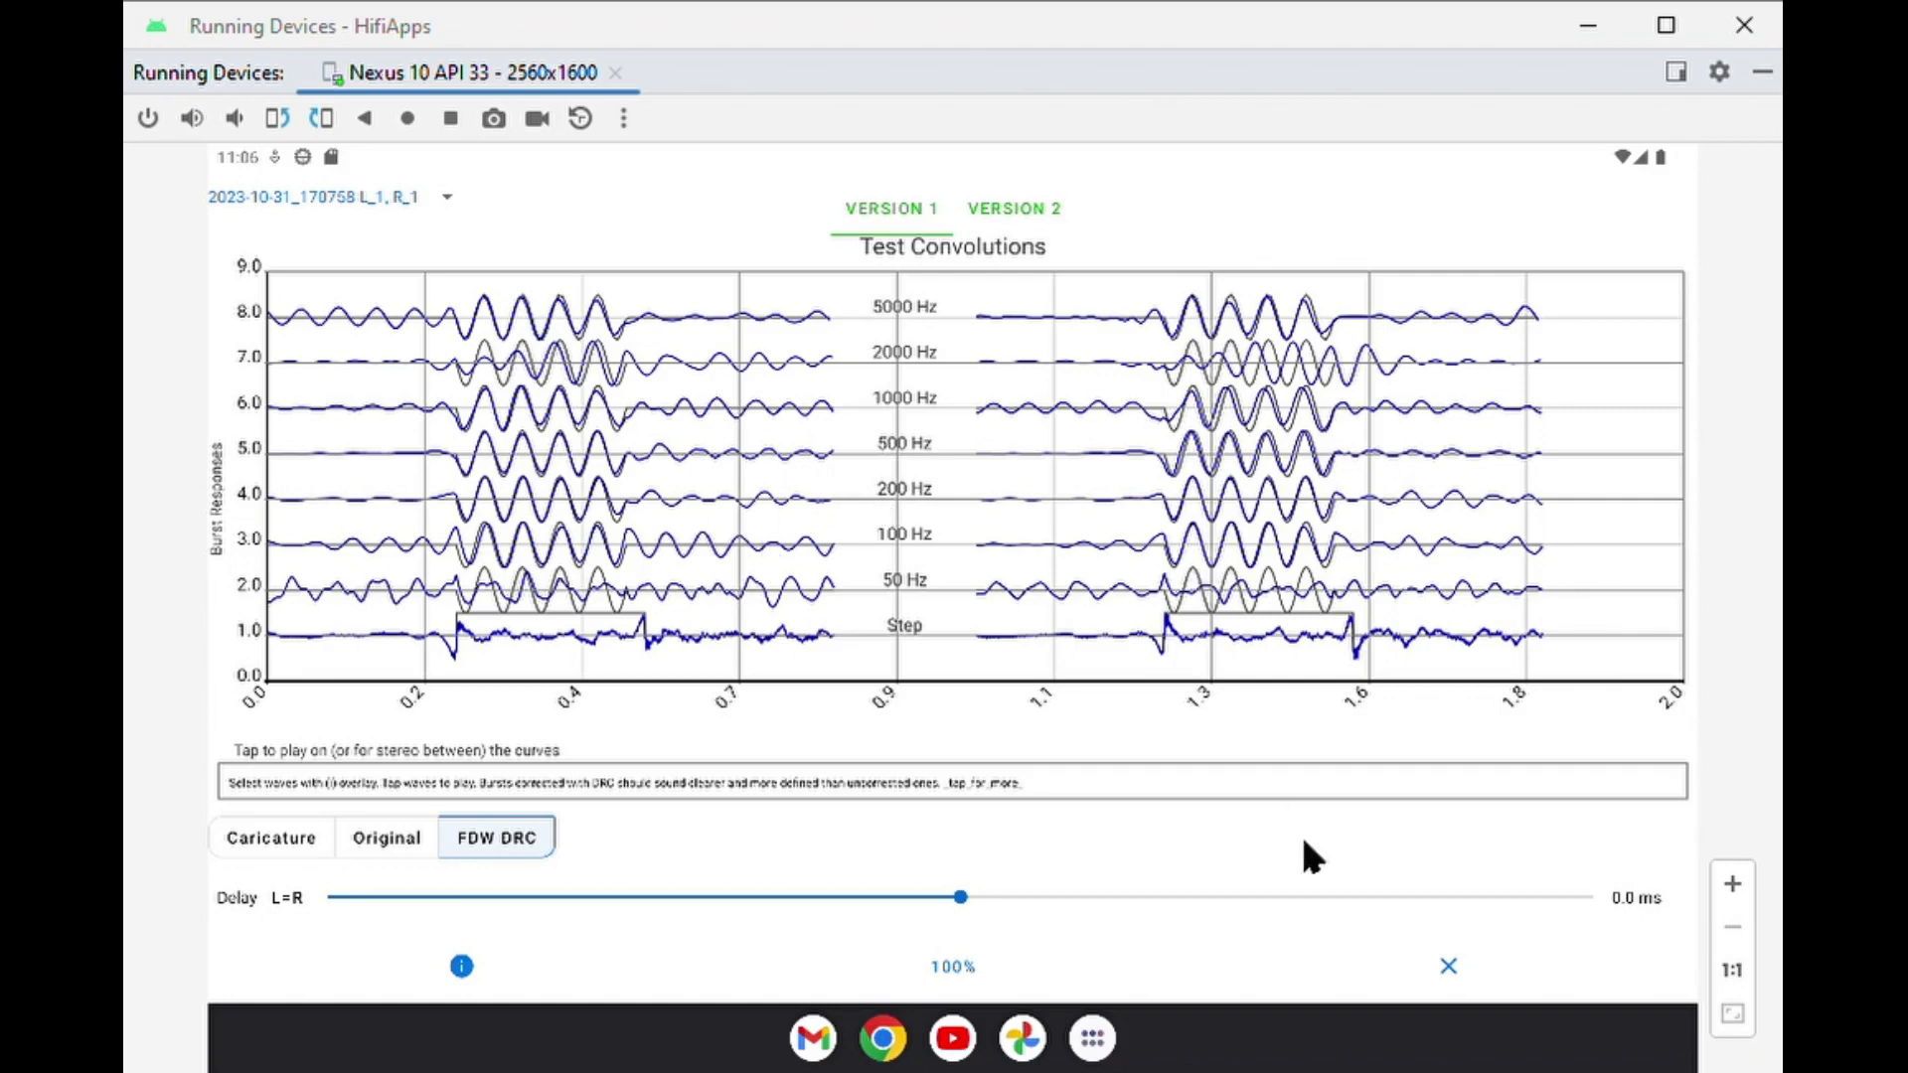
click(1445, 966)
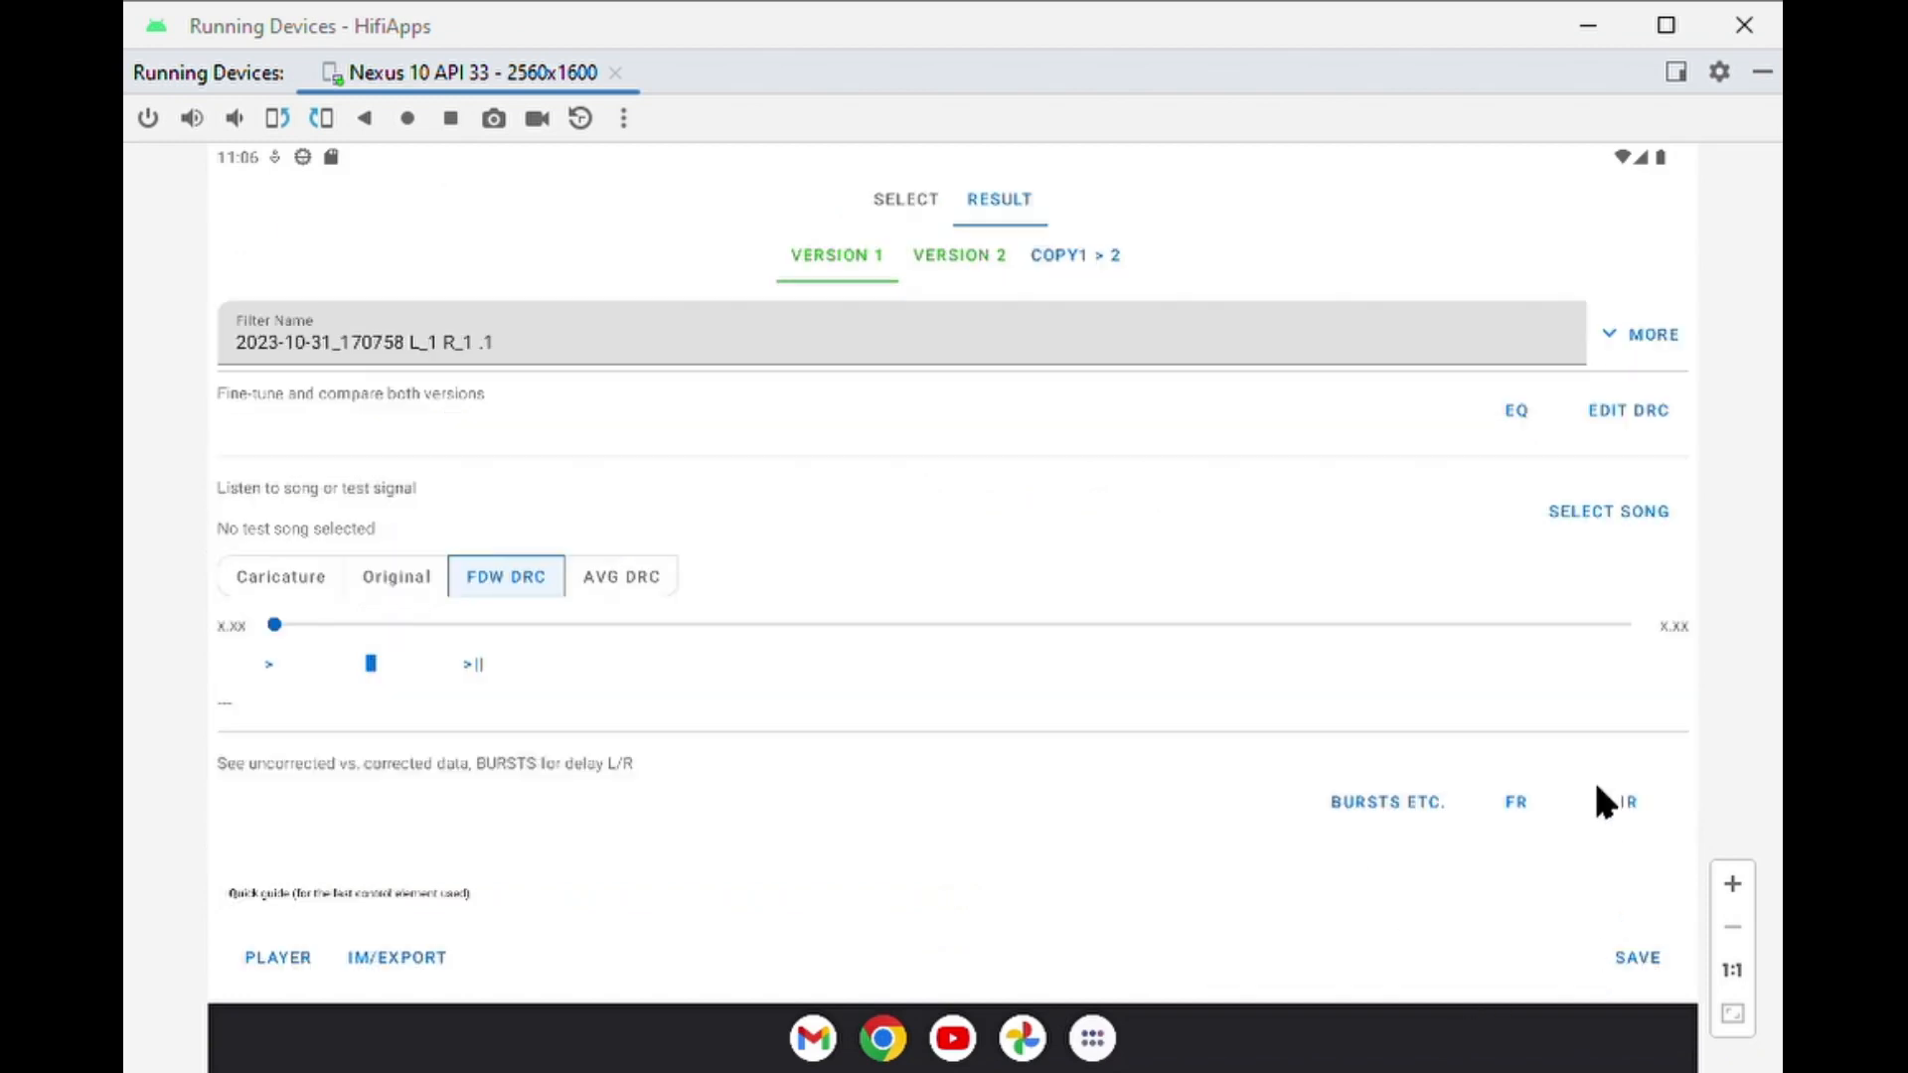